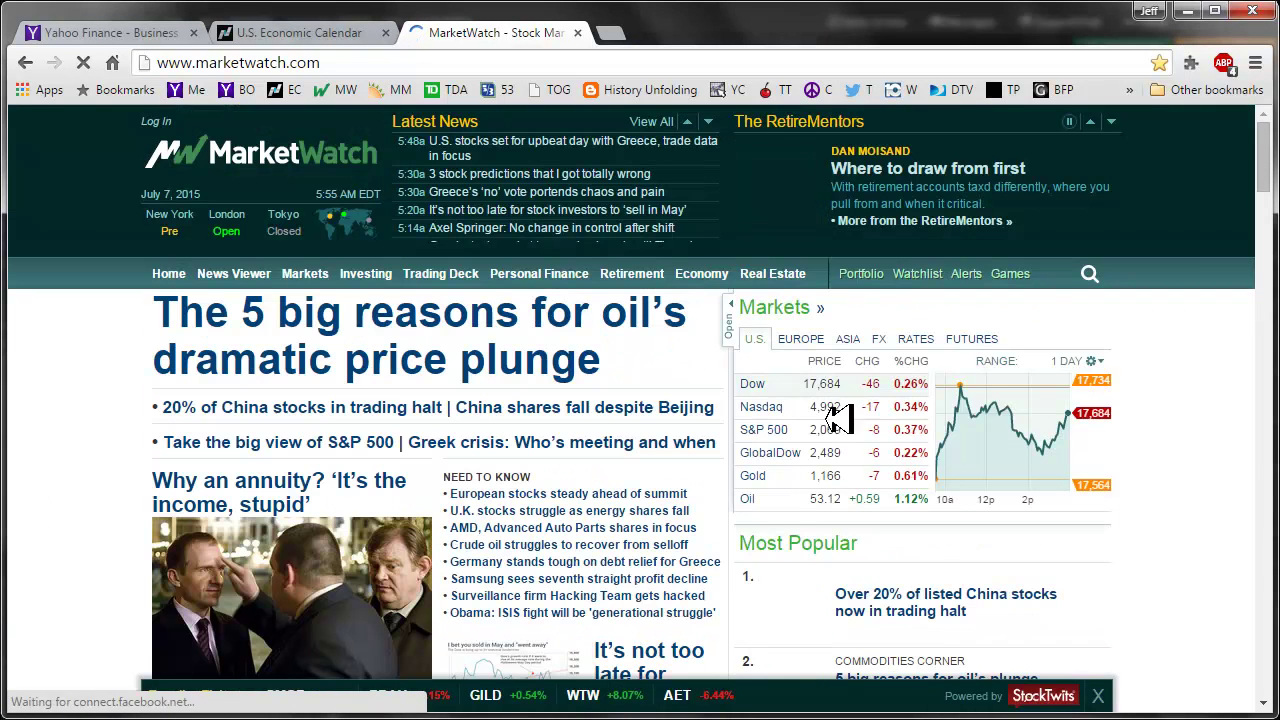
Review the Asian and European market index quotes on MarketWatch
{"action": "left_click", "coordinate": [848, 338]}
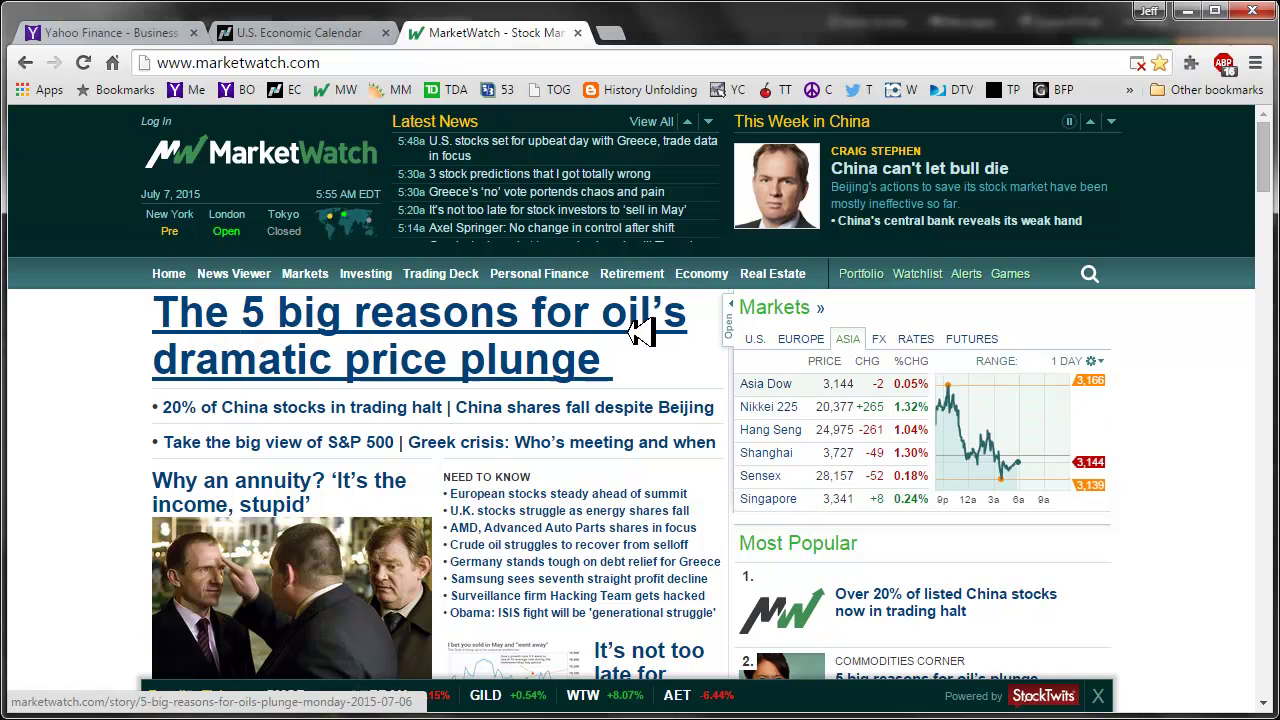
{"action": "left_click", "coordinate": [806, 338]}
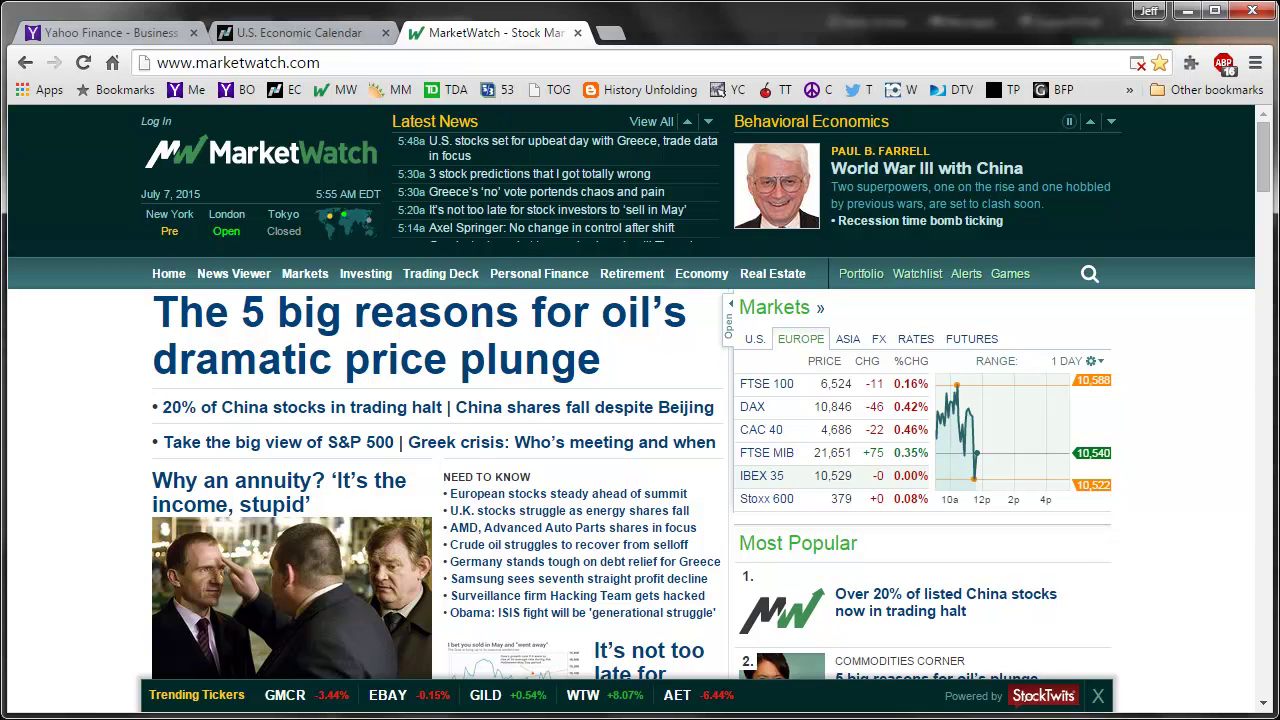
Switch to thinkorswim and inspect the legs of the GLD single-option position
{"action": "left_click", "coordinate": [70, 714]}
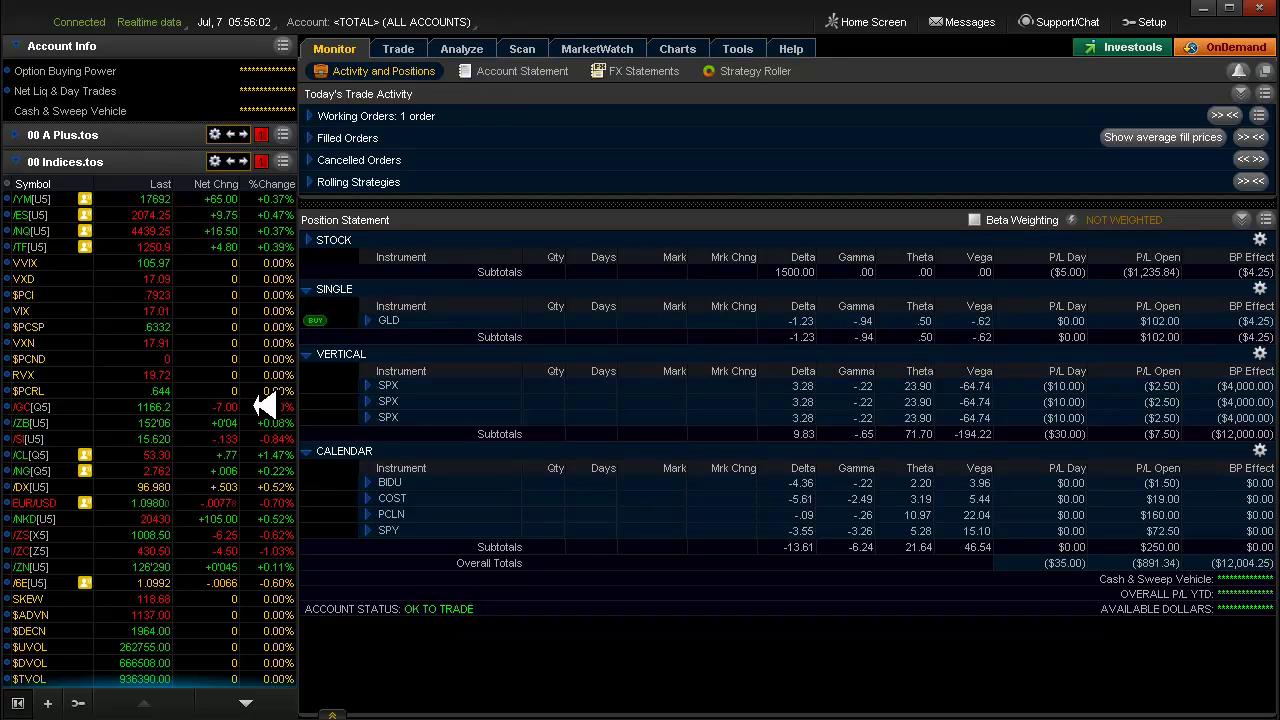
{"action": "left_click", "coordinate": [367, 320]}
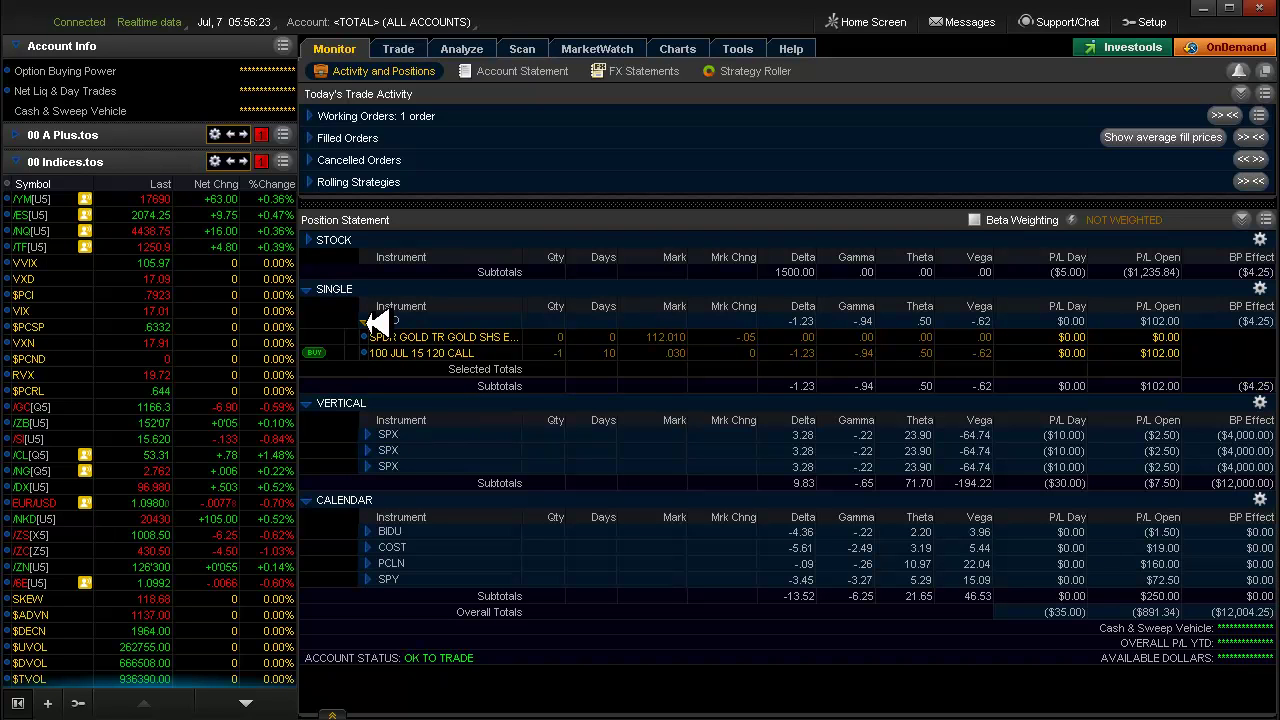
{"action": "left_click", "coordinate": [366, 321]}
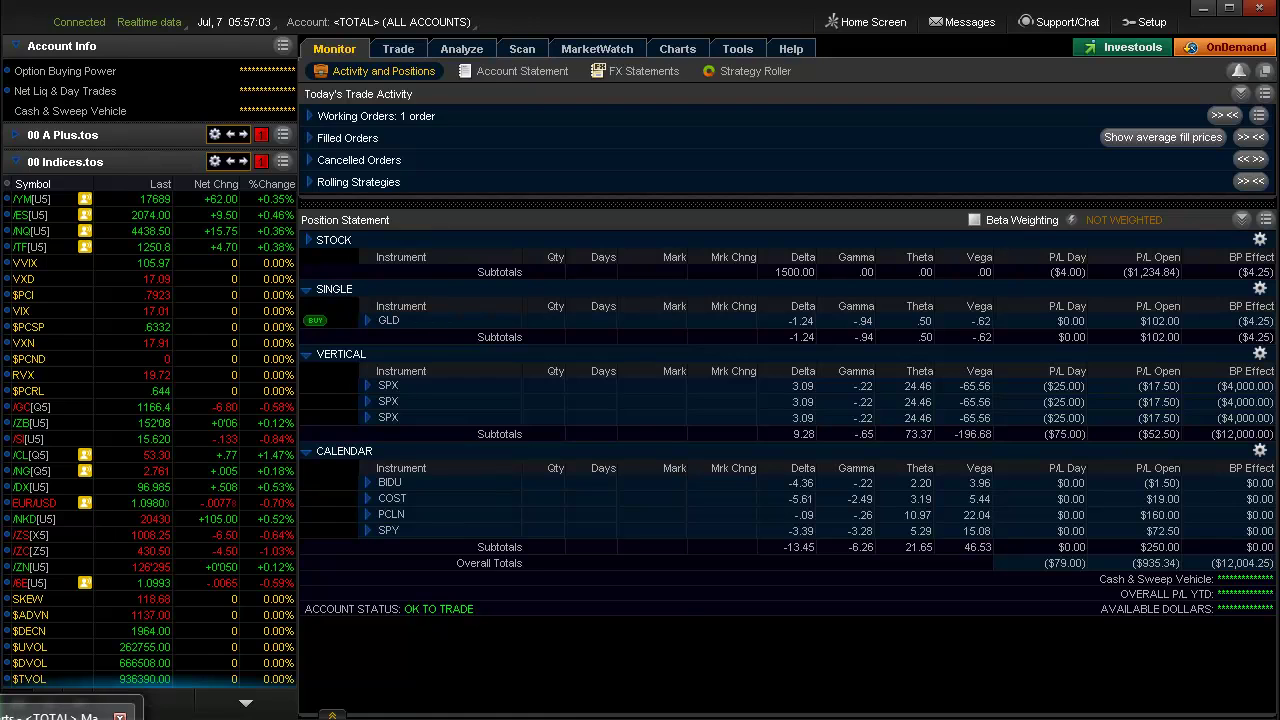
Examine the weekly SPX chart and return to the position statement
{"action": "left_click", "coordinate": [70, 712]}
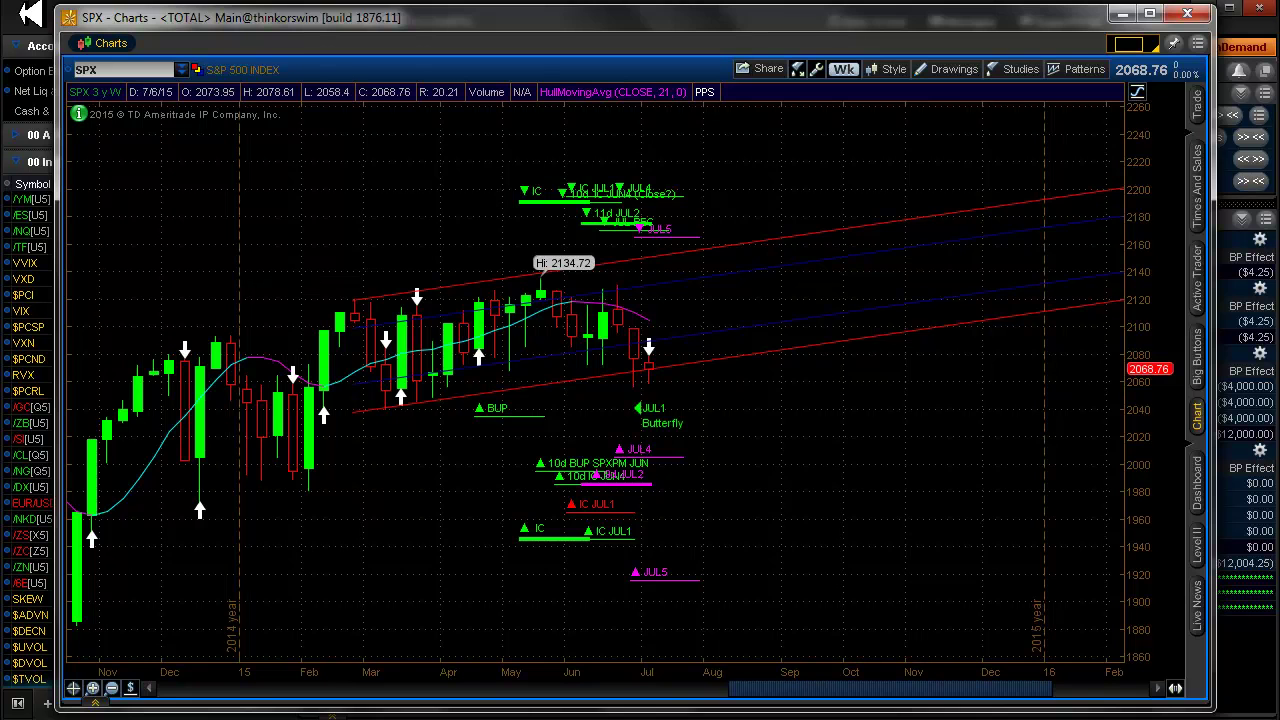
{"action": "left_click", "coordinate": [30, 12]}
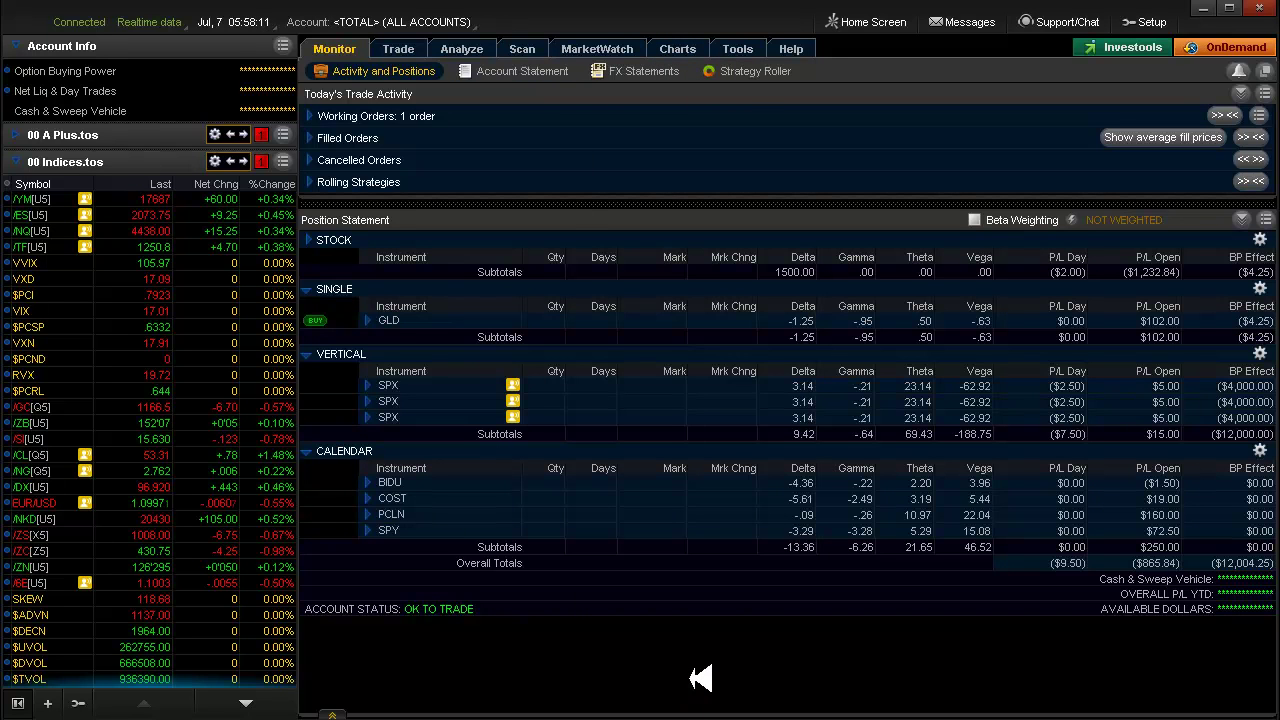
Choose SPX from the 00 A Plus watch list and show its risk profile
{"action": "left_click", "coordinate": [25, 131]}
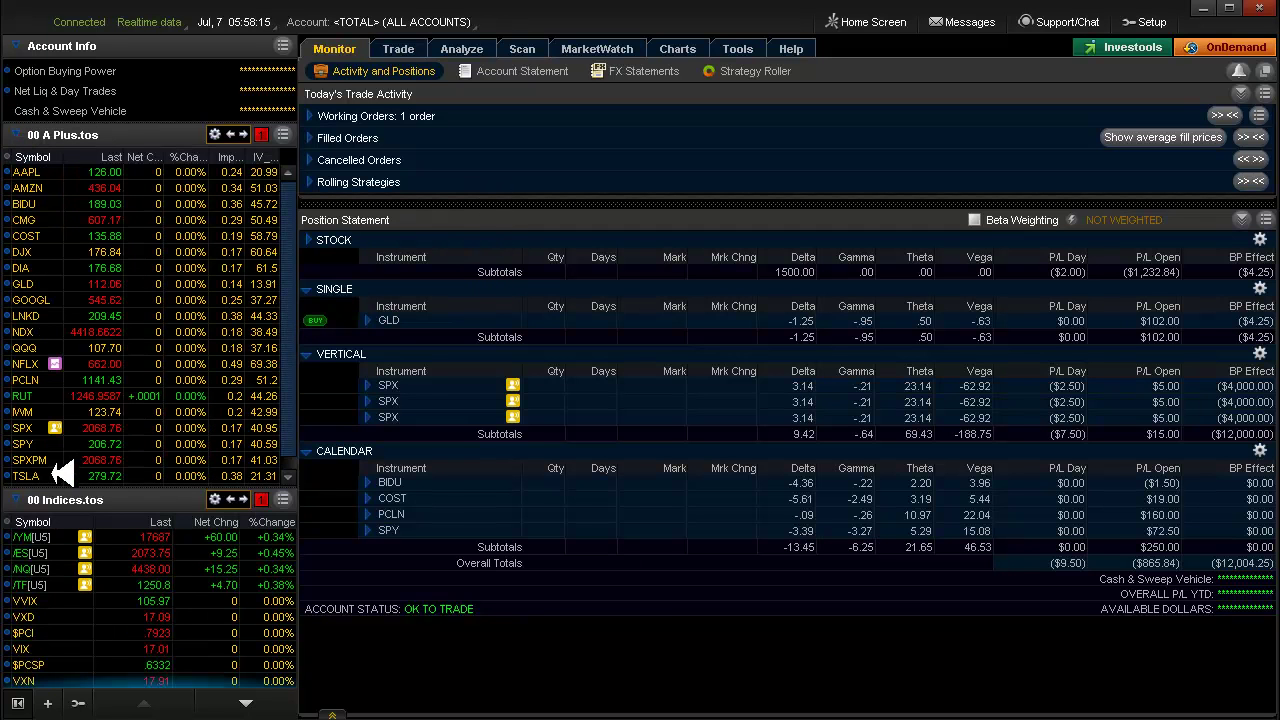
{"action": "left_click", "coordinate": [44, 428]}
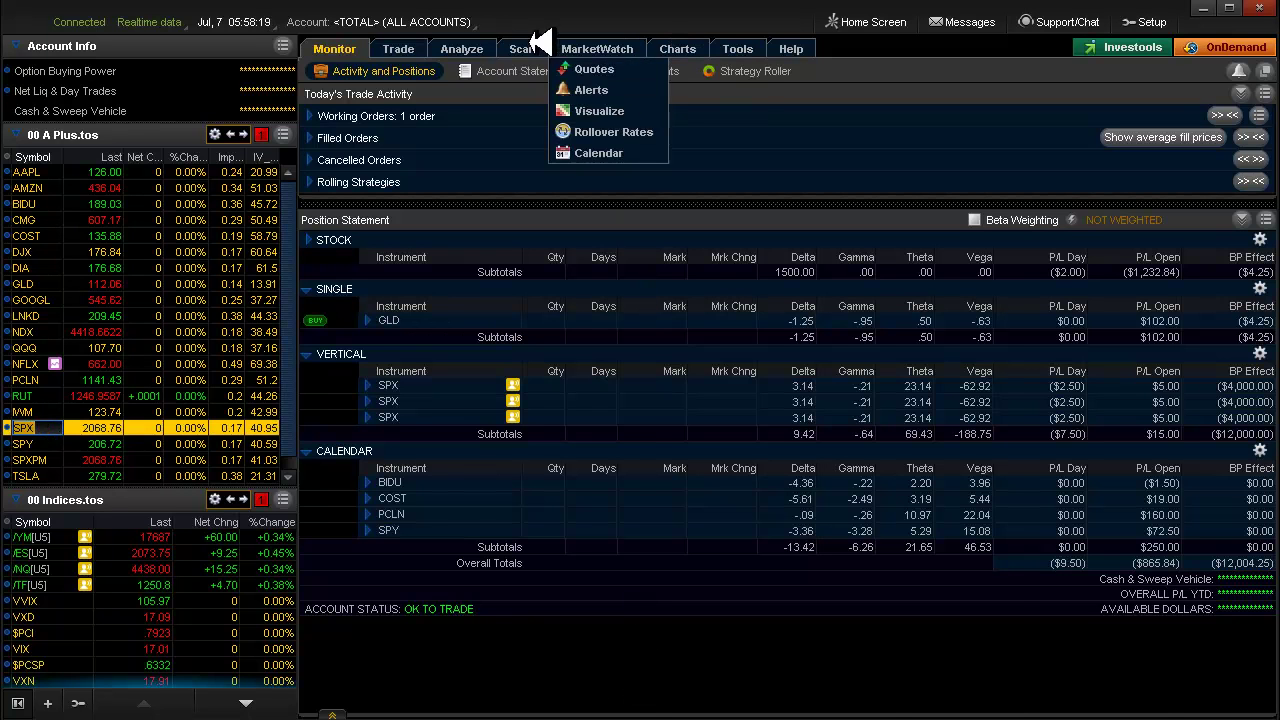
{"action": "left_click", "coordinate": [468, 42]}
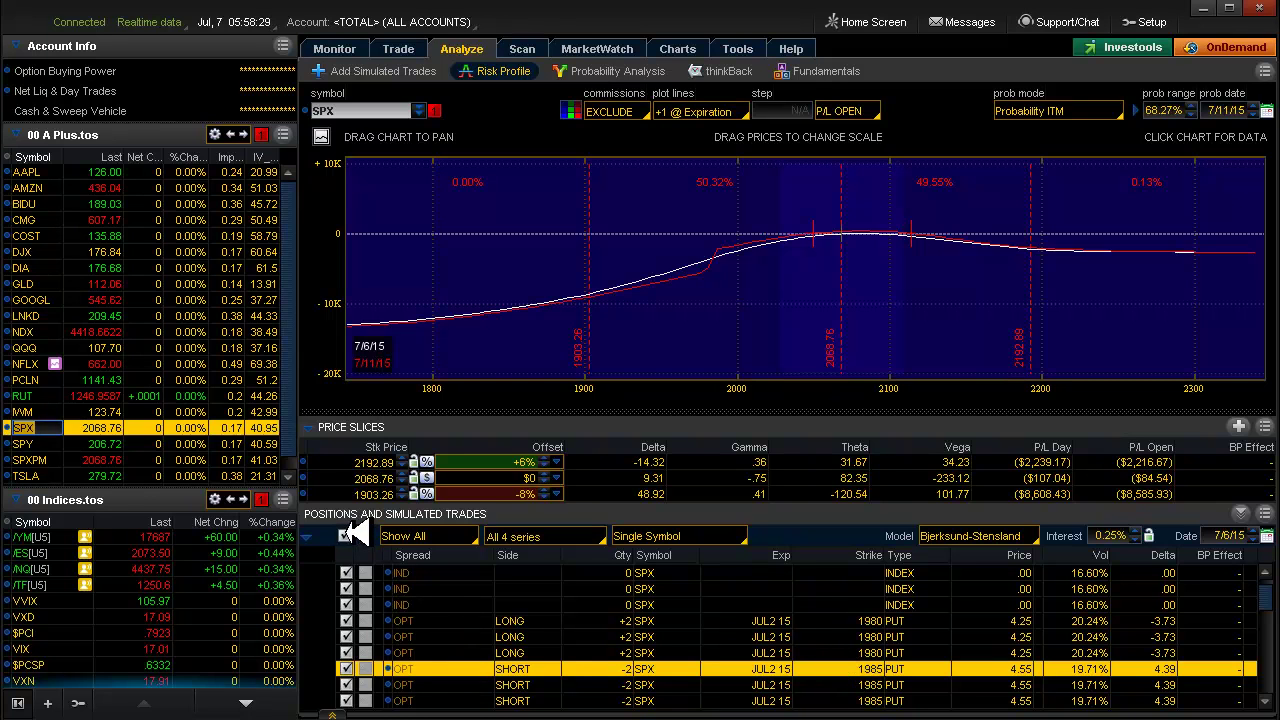
Limit the risk profile to the first long JUL2 15 1980 put and the first short JUL2 15 1985 put lines
{"action": "left_click", "coordinate": [346, 536]}
{"action": "left_click", "coordinate": [346, 621]}
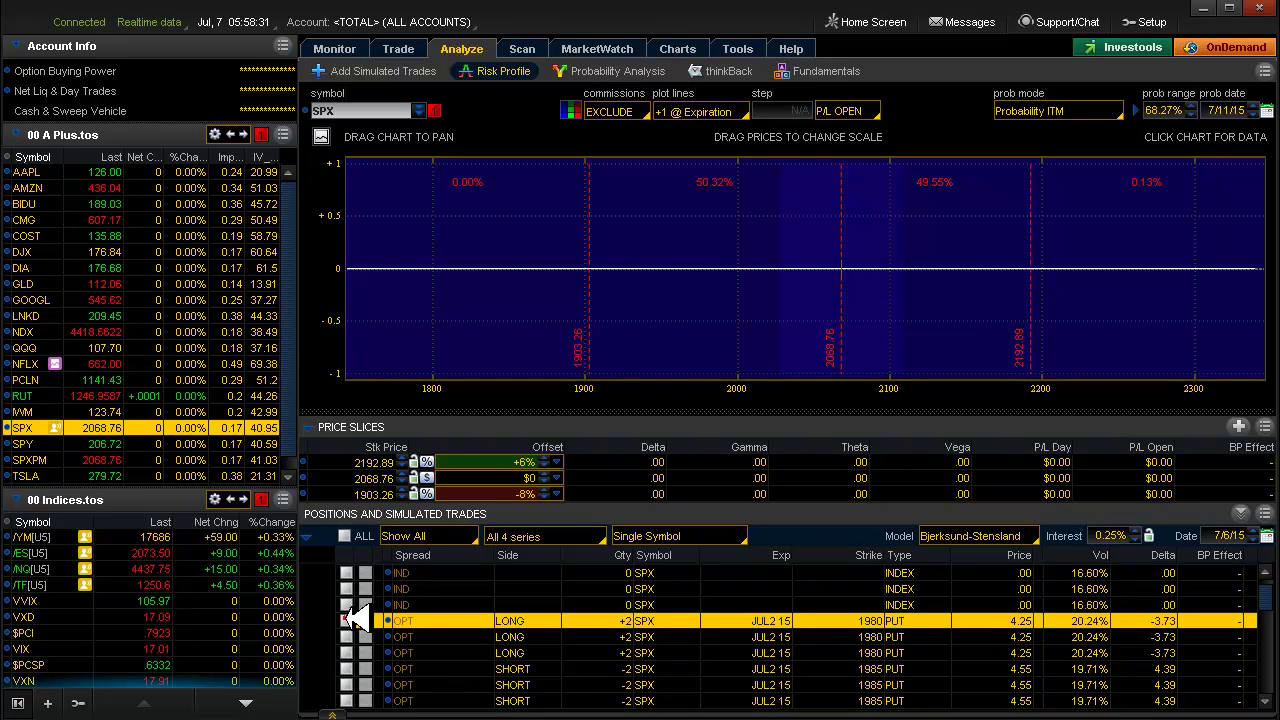
{"action": "left_click", "coordinate": [346, 668]}
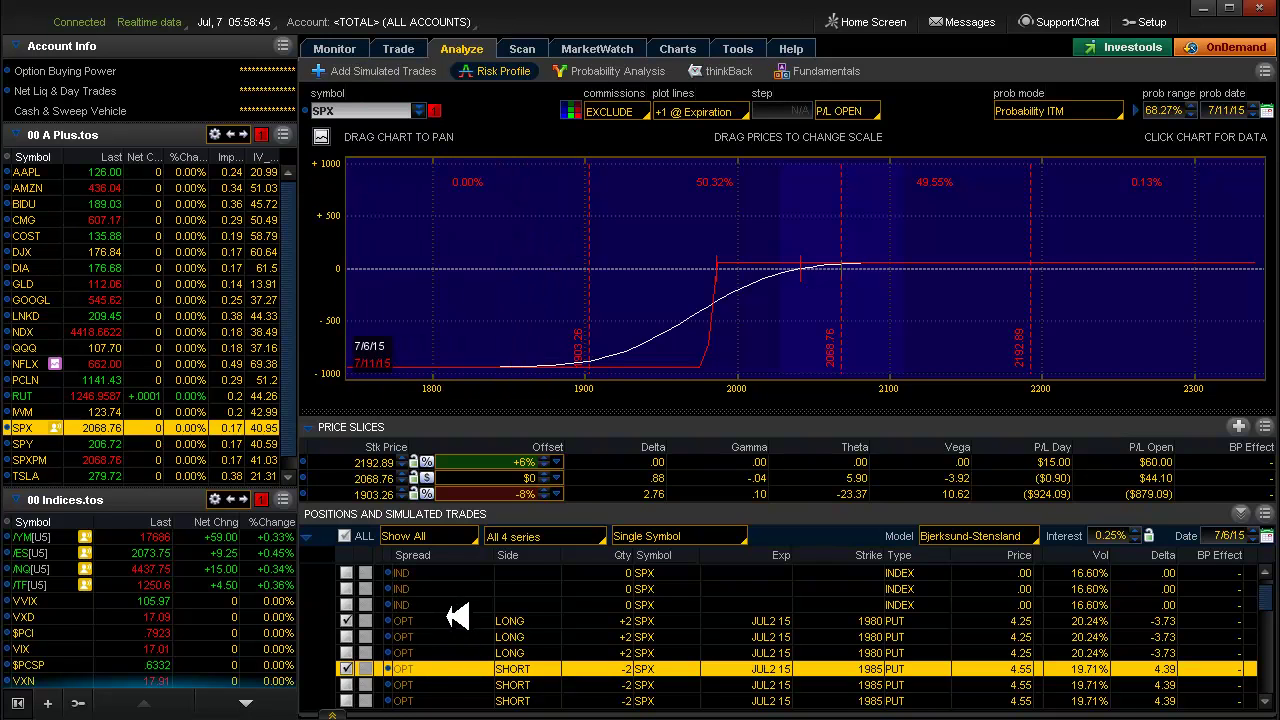
Check the closing orders available for the JUL2 15 1985/1980 put vertical without creating one
{"action": "key", "text": "ctrl"}
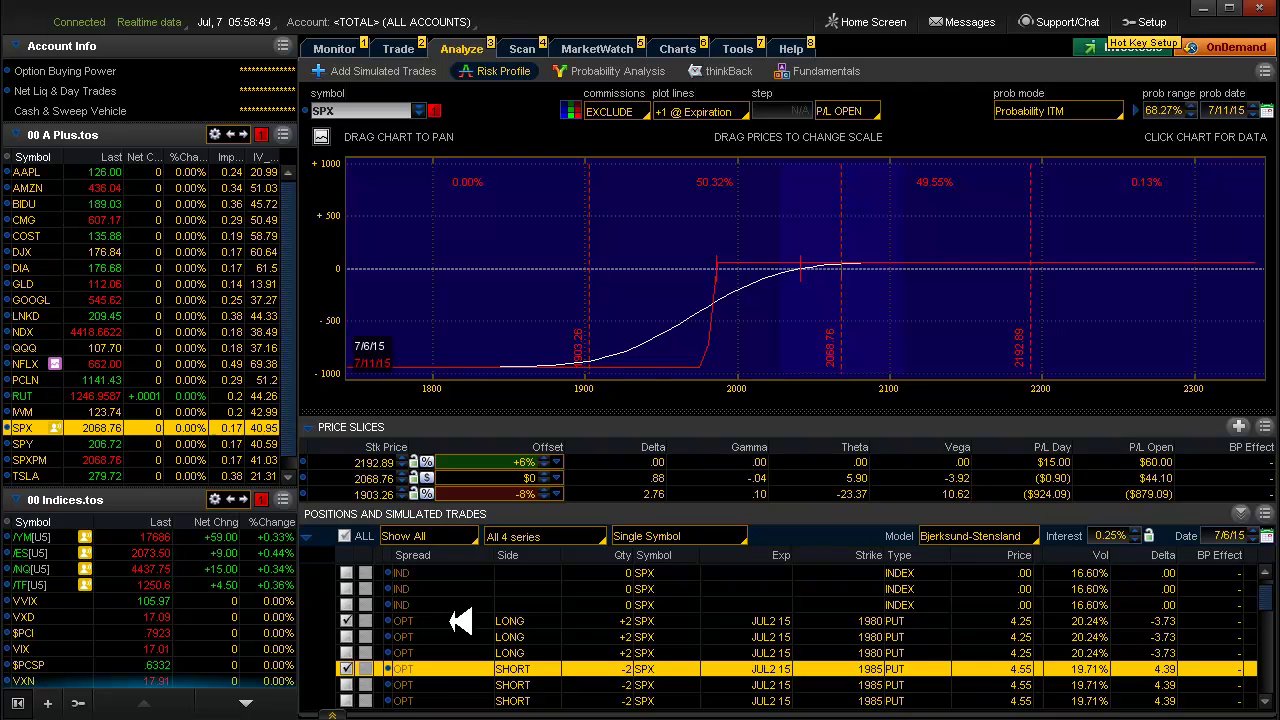
{"action": "left_click", "coordinate": [460, 621], "text": "ctrl"}
{"action": "right_click", "coordinate": [458, 620]}
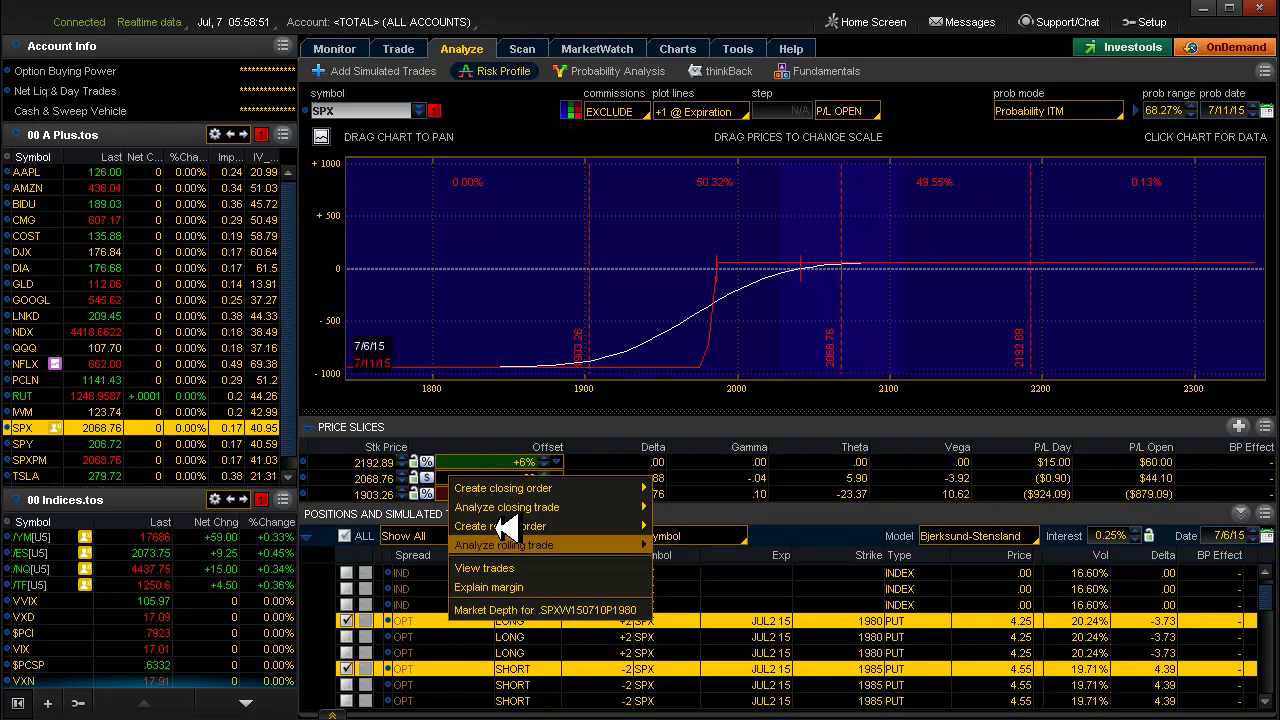
{"action": "mouse_move", "coordinate": [527, 488]}
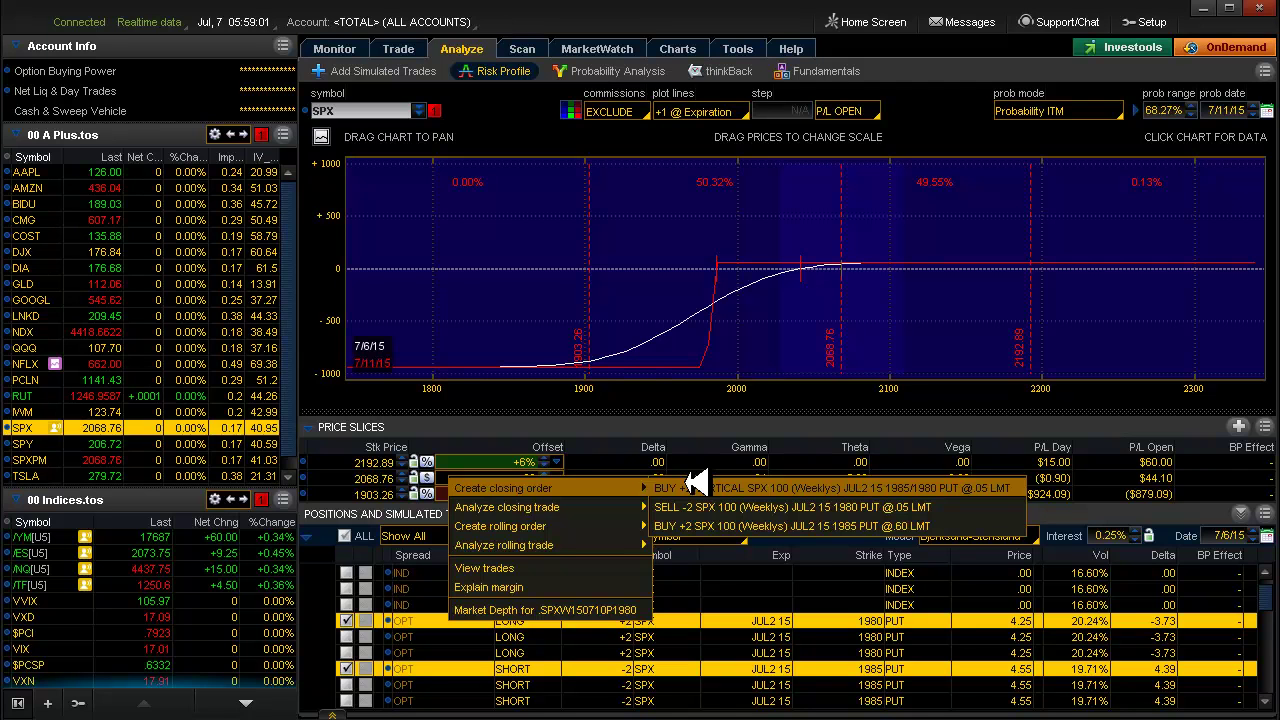
{"action": "left_click", "coordinate": [507, 110]}
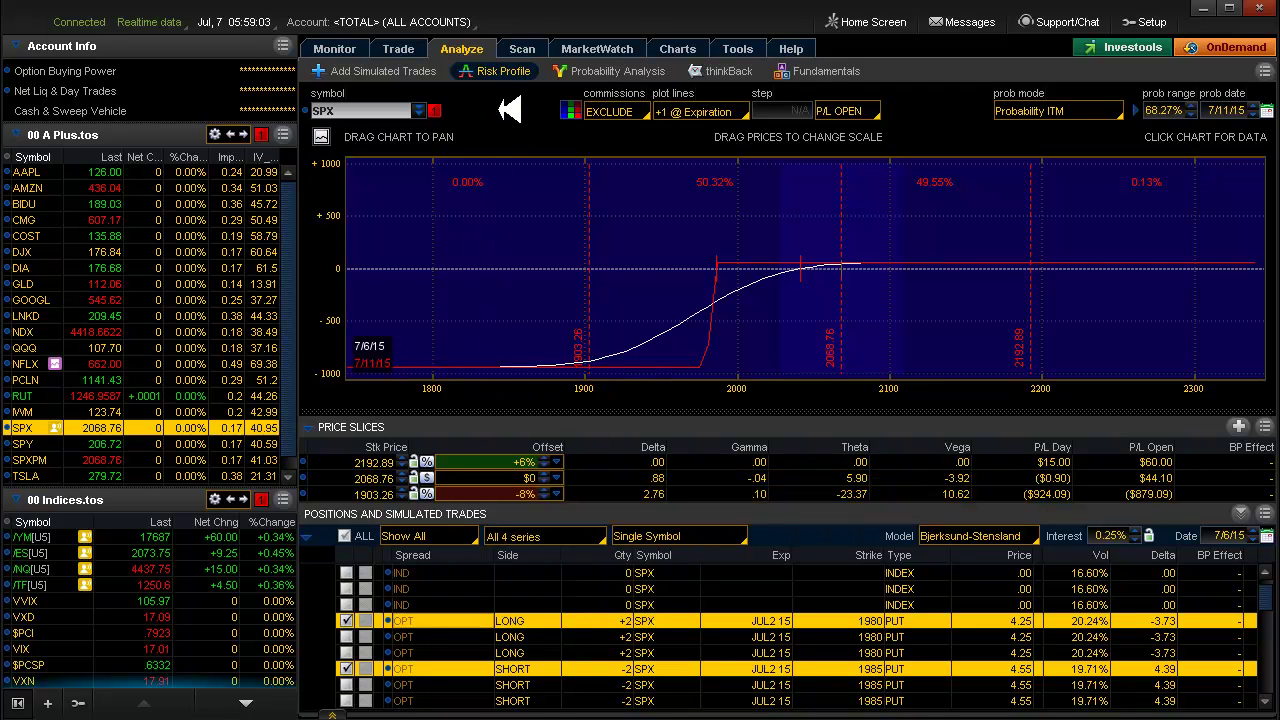
Switch to the 02_Weekly_Results workbook in Excel to review the 2015 Trades sheet, and return to thinkorswim
{"action": "key", "text": "alt+Tab"}
{"action": "key", "text": "alt+Tab"}
{"action": "key", "text": "alt+Tab"}
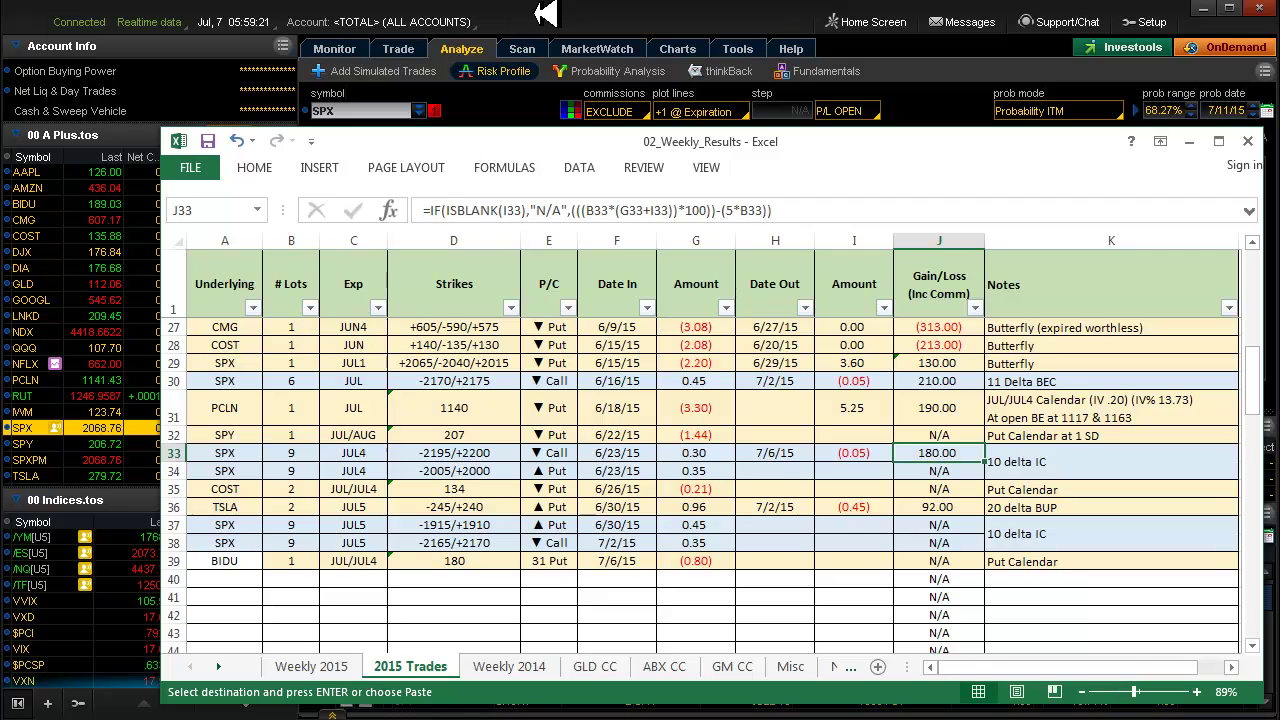
{"action": "left_click", "coordinate": [545, 12]}
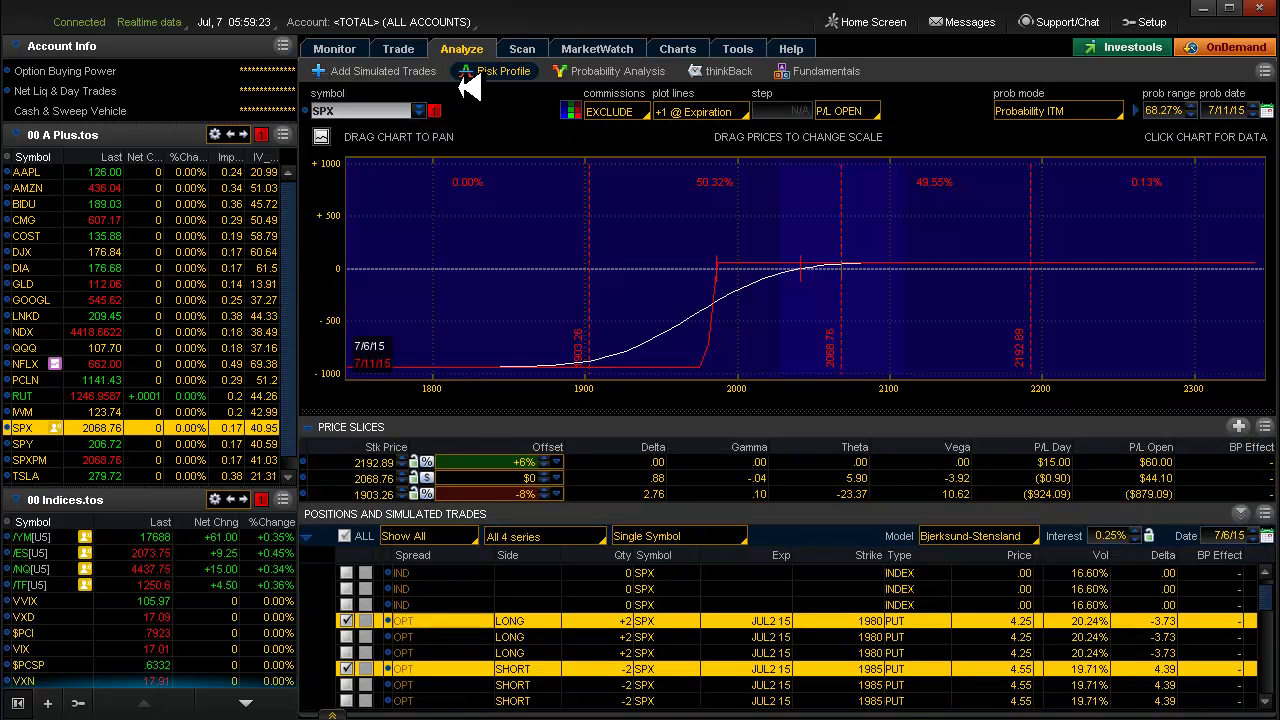
Expand the SPX AUG1 15 option chain for adding simulated trades and set it to 60 strikes
{"action": "left_click", "coordinate": [393, 67]}
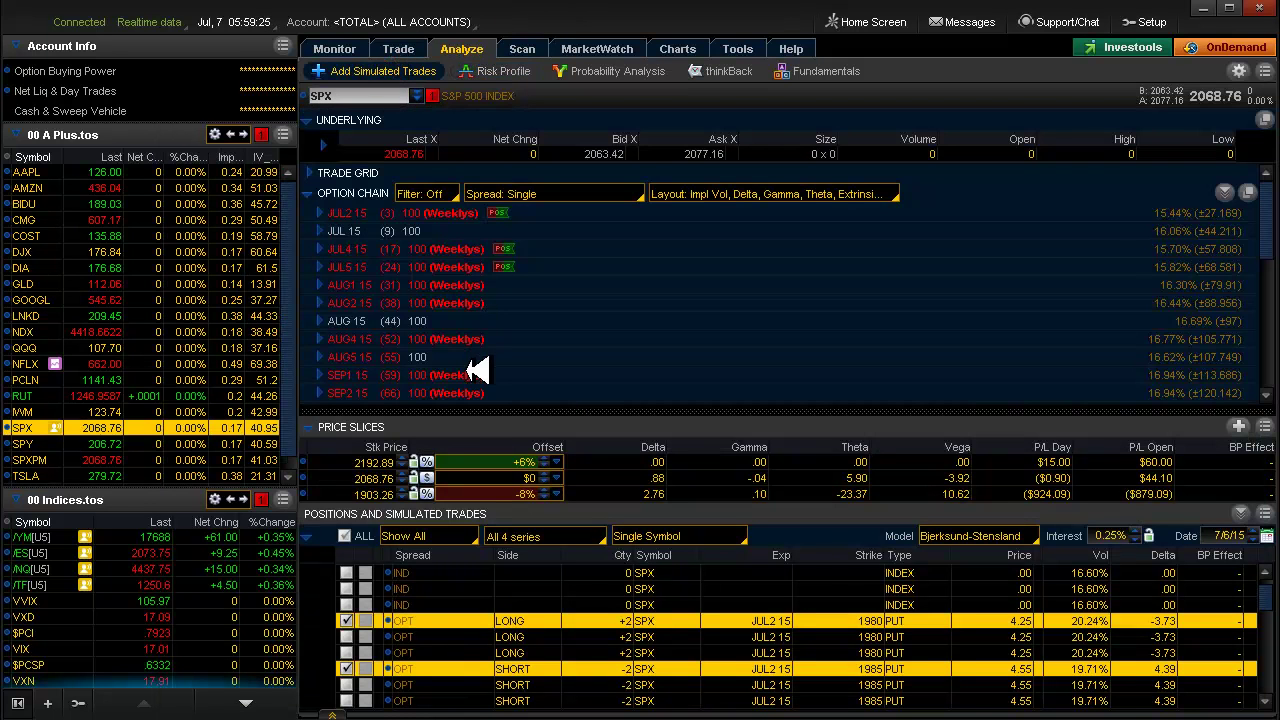
{"action": "left_click", "coordinate": [321, 285]}
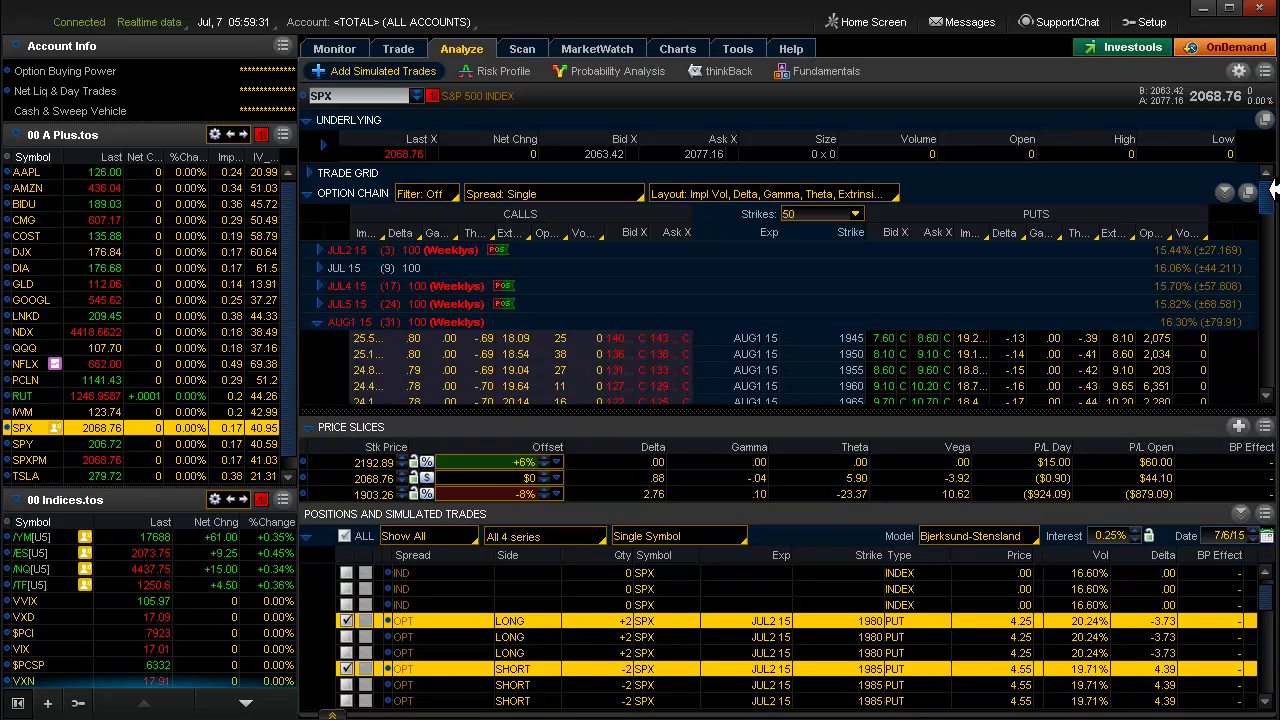
{"action": "left_click_drag", "start_coordinate": [1273, 190], "coordinate": [1273, 197]}
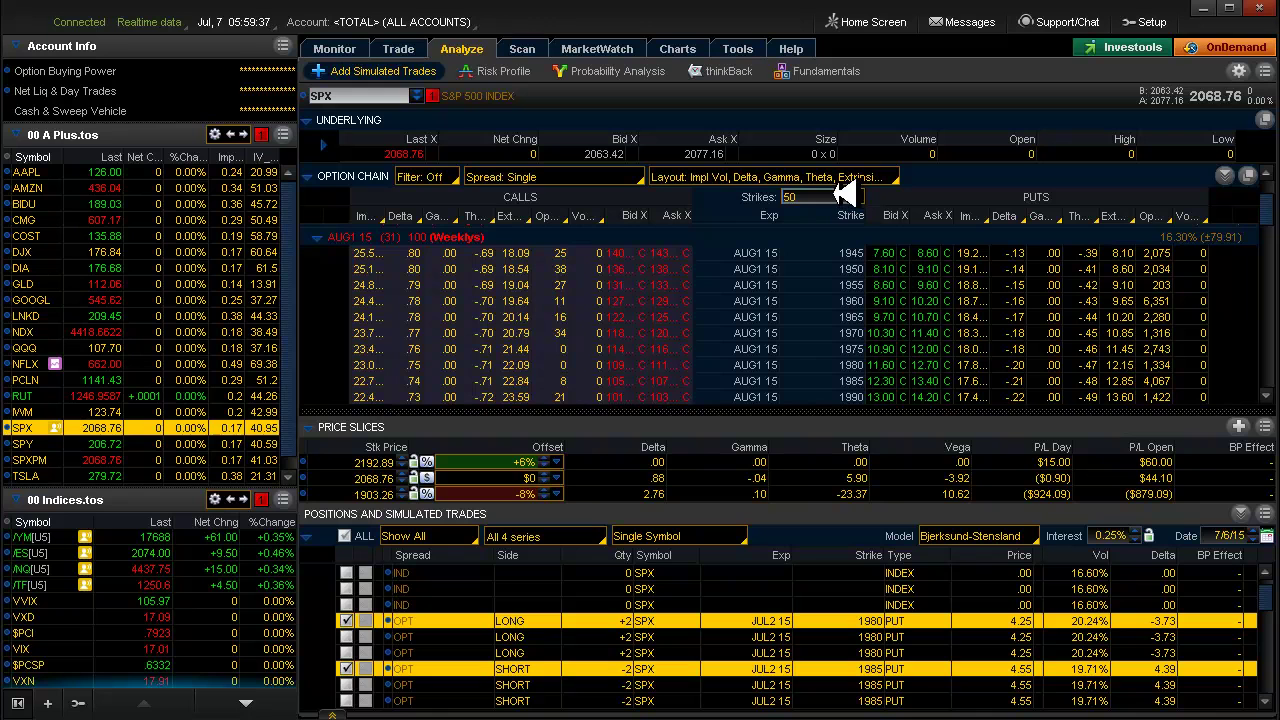
{"action": "left_click", "coordinate": [786, 196]}
{"action": "type", "text": "60"}
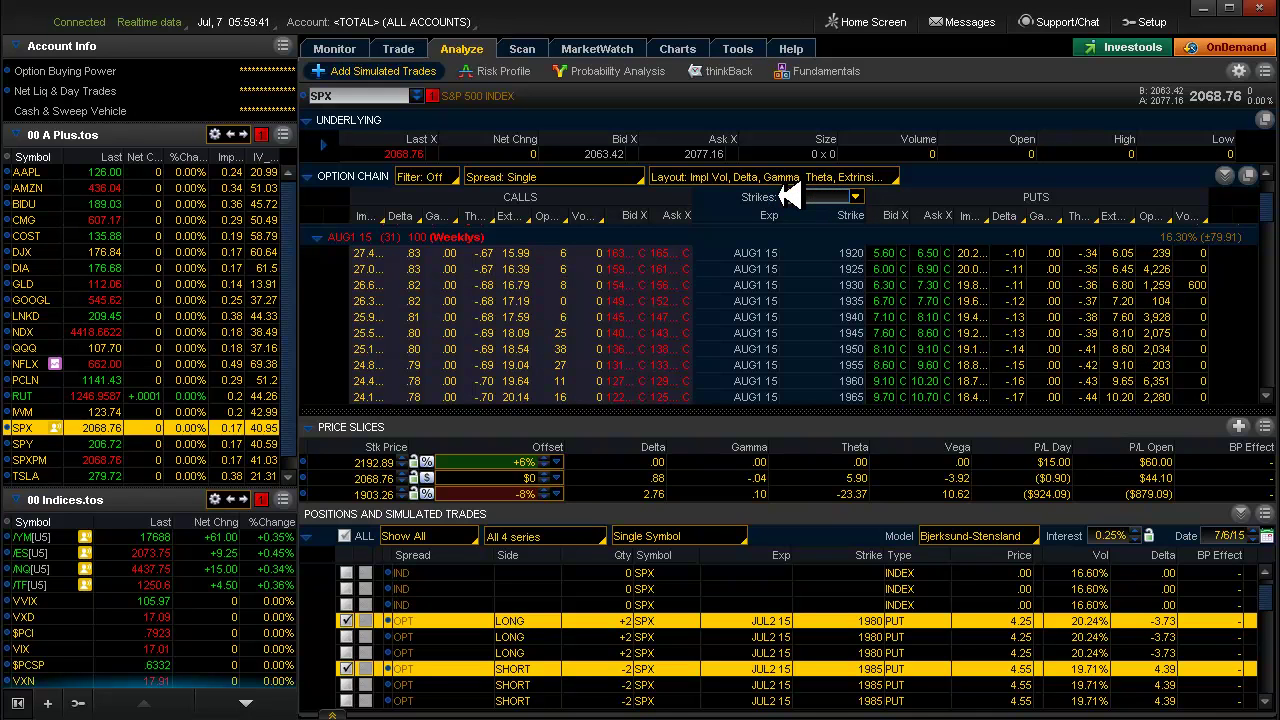
{"action": "key", "text": "Return"}
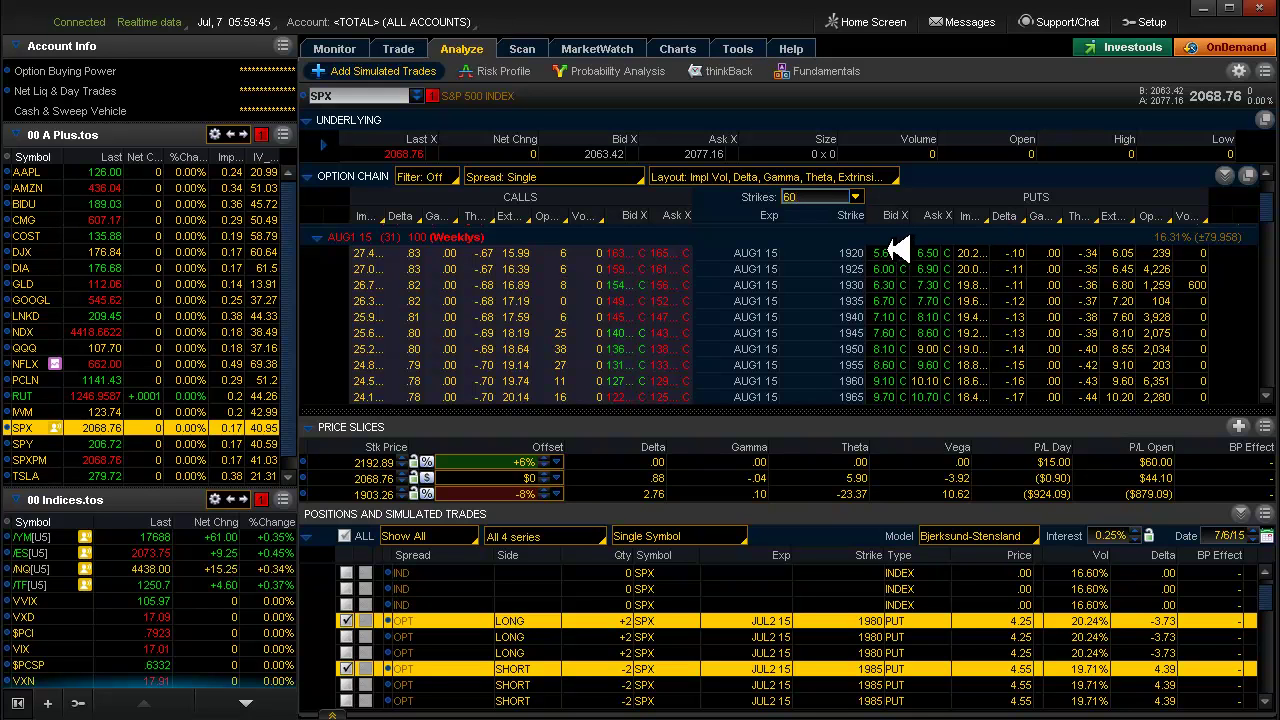
Try a simulated sale of the SPX AUG1 15 1920/1915 put vertical, and delete it from the simulated trades
{"action": "right_click", "coordinate": [890, 252]}
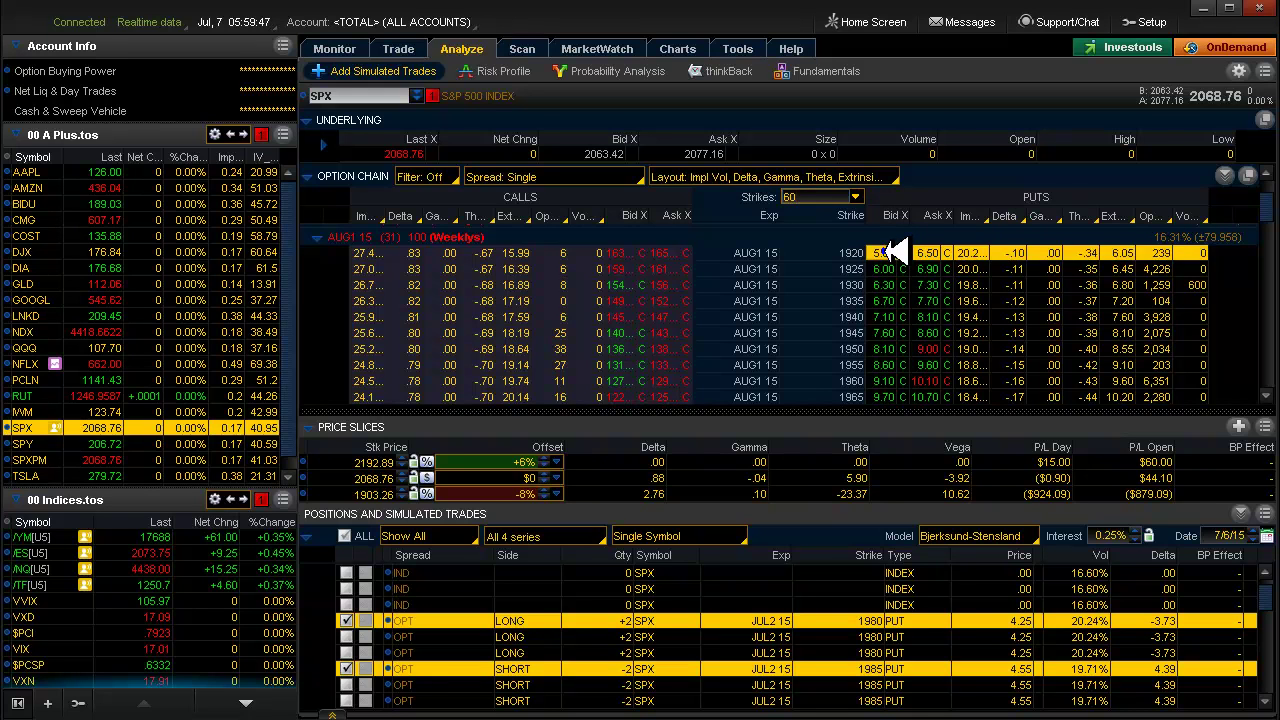
{"action": "mouse_move", "coordinate": [918, 260]}
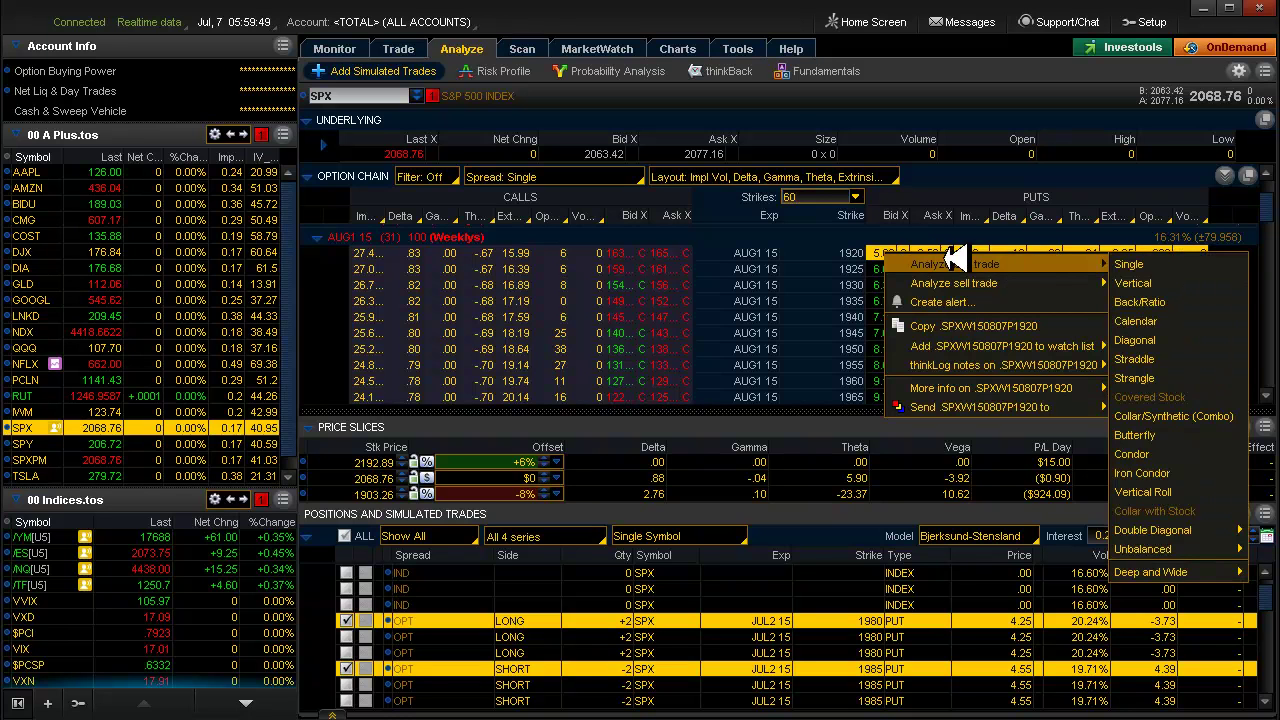
{"action": "mouse_move", "coordinate": [1094, 283]}
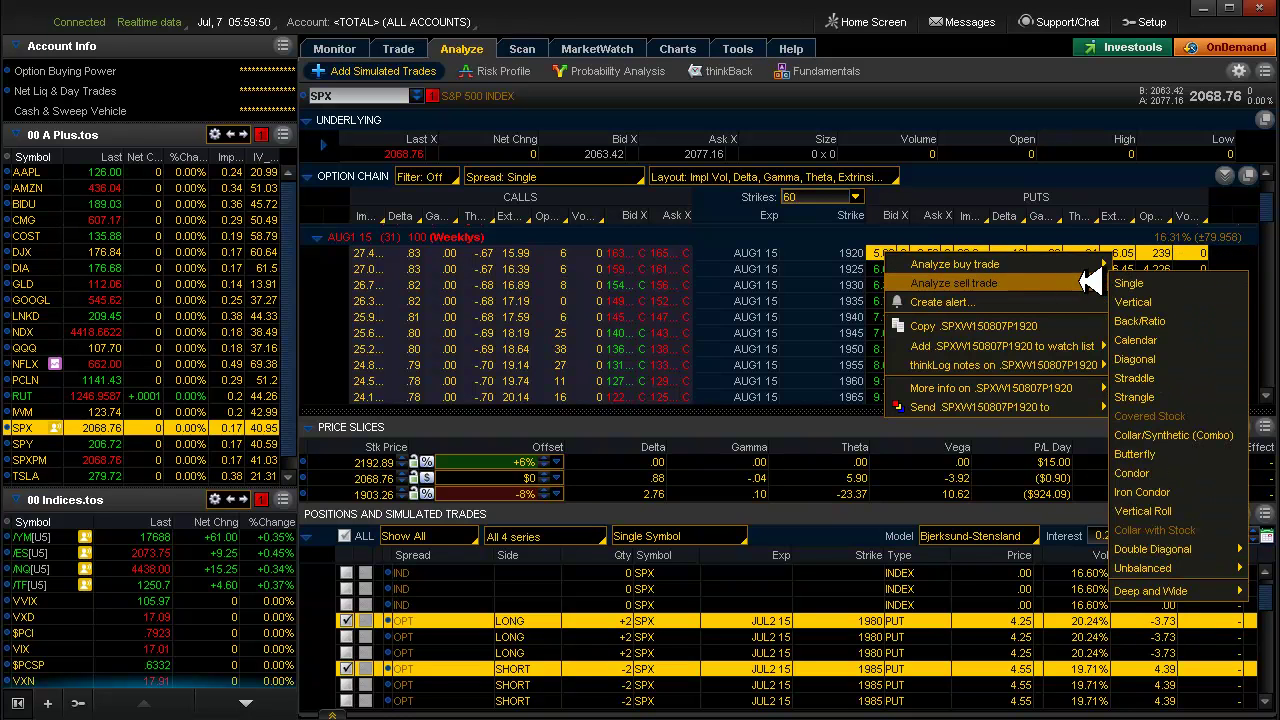
{"action": "left_click", "coordinate": [1133, 300]}
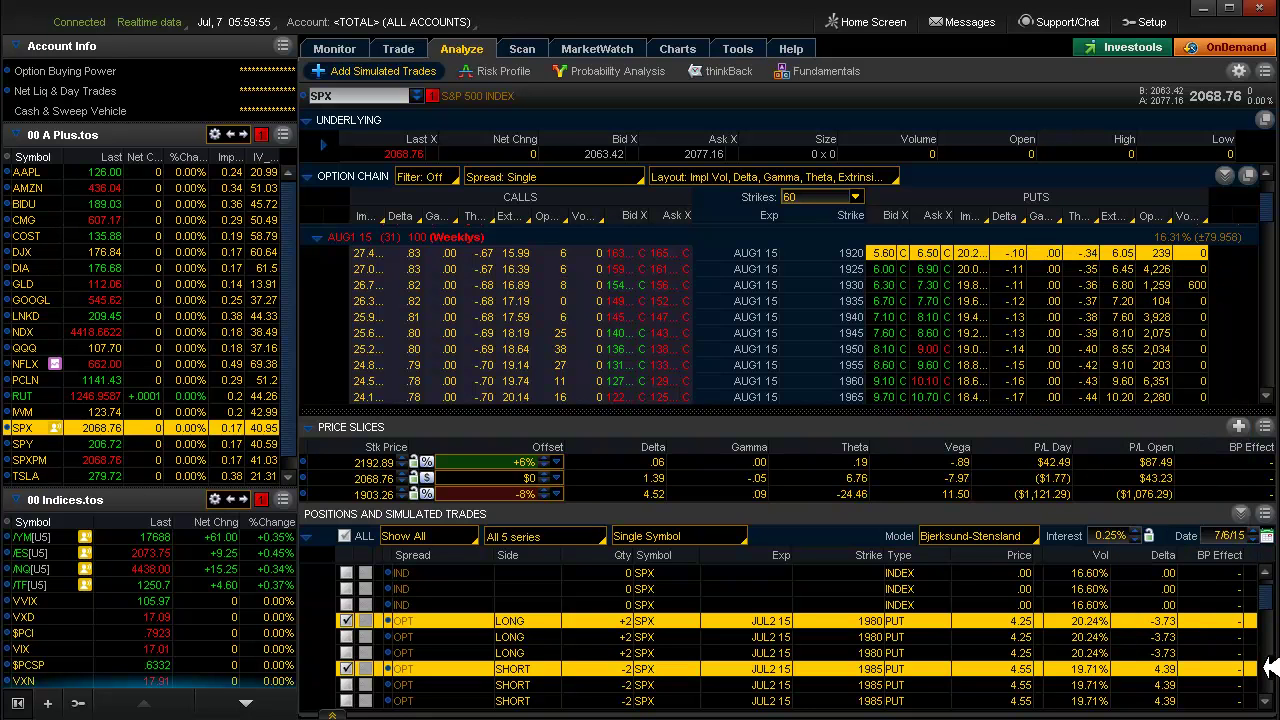
{"action": "left_click_drag", "start_coordinate": [1270, 597], "coordinate": [1268, 685]}
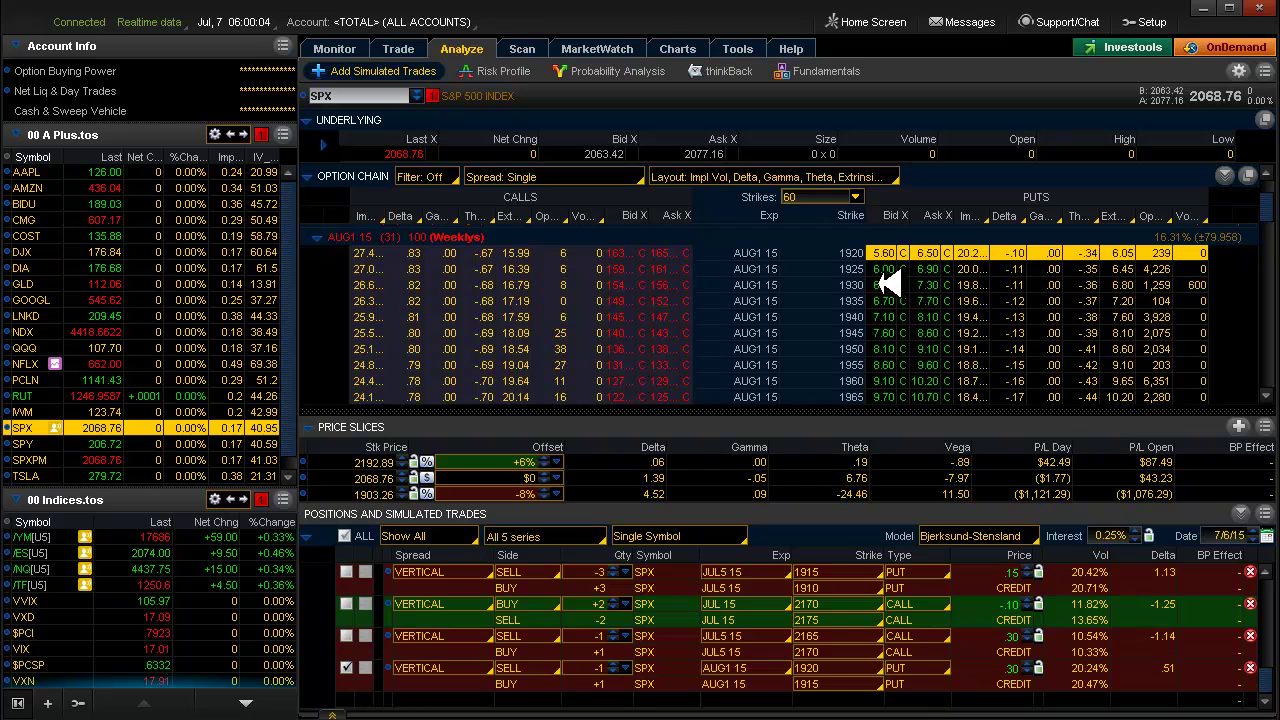
{"action": "left_click", "coordinate": [1250, 668]}
Add a simulated sale of the SPX AUG1 15 1930/1925 put vertical
{"action": "left_click", "coordinate": [880, 285]}
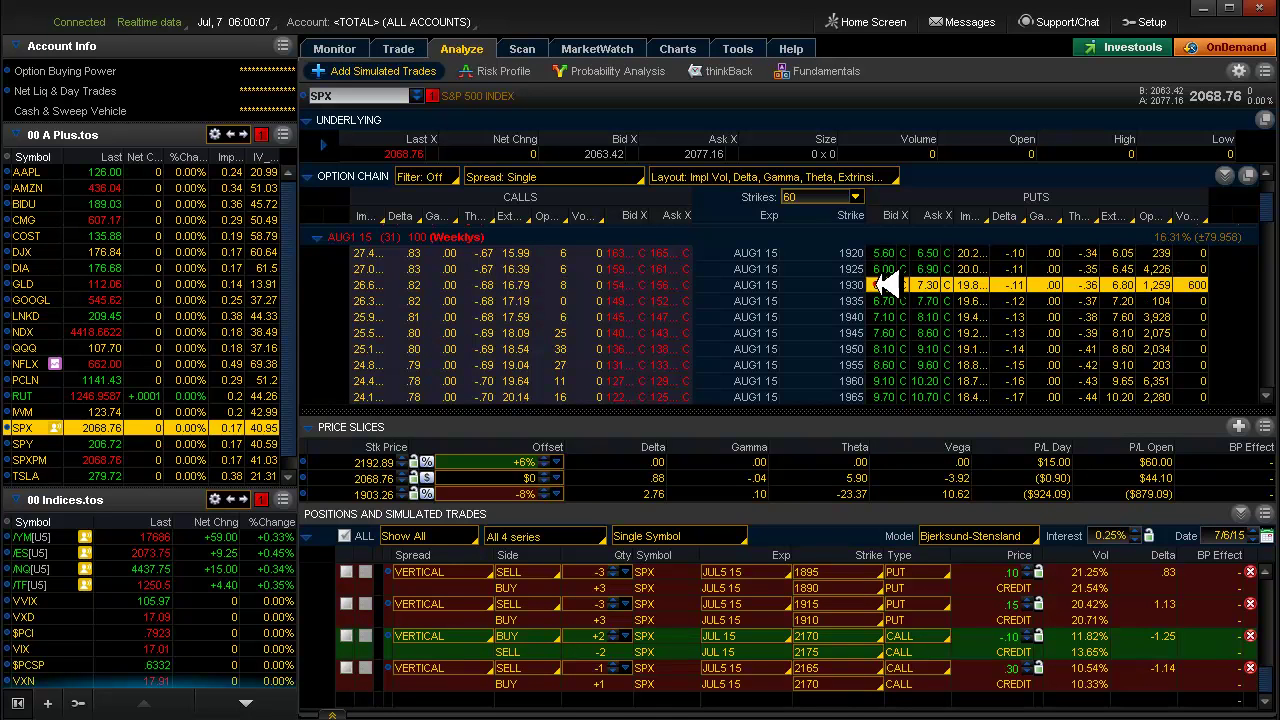
{"action": "right_click", "coordinate": [880, 285]}
{"action": "mouse_move", "coordinate": [1037, 316]}
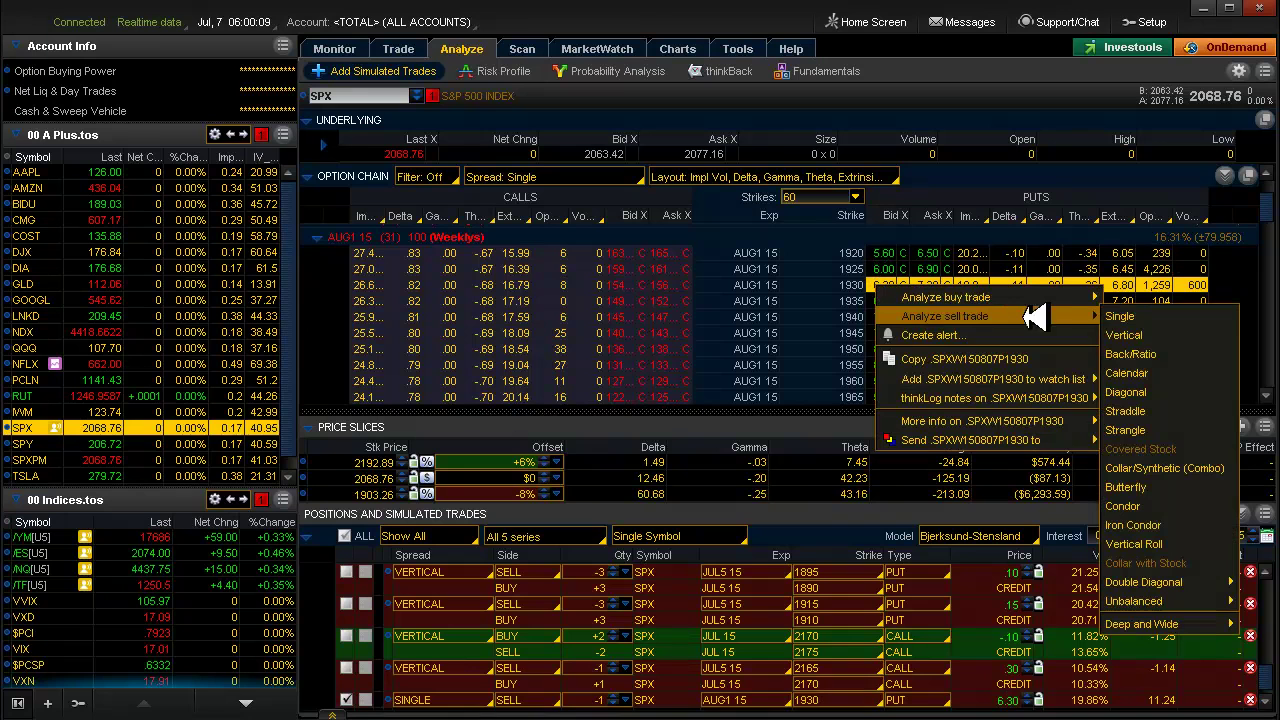
{"action": "left_click", "coordinate": [1120, 334]}
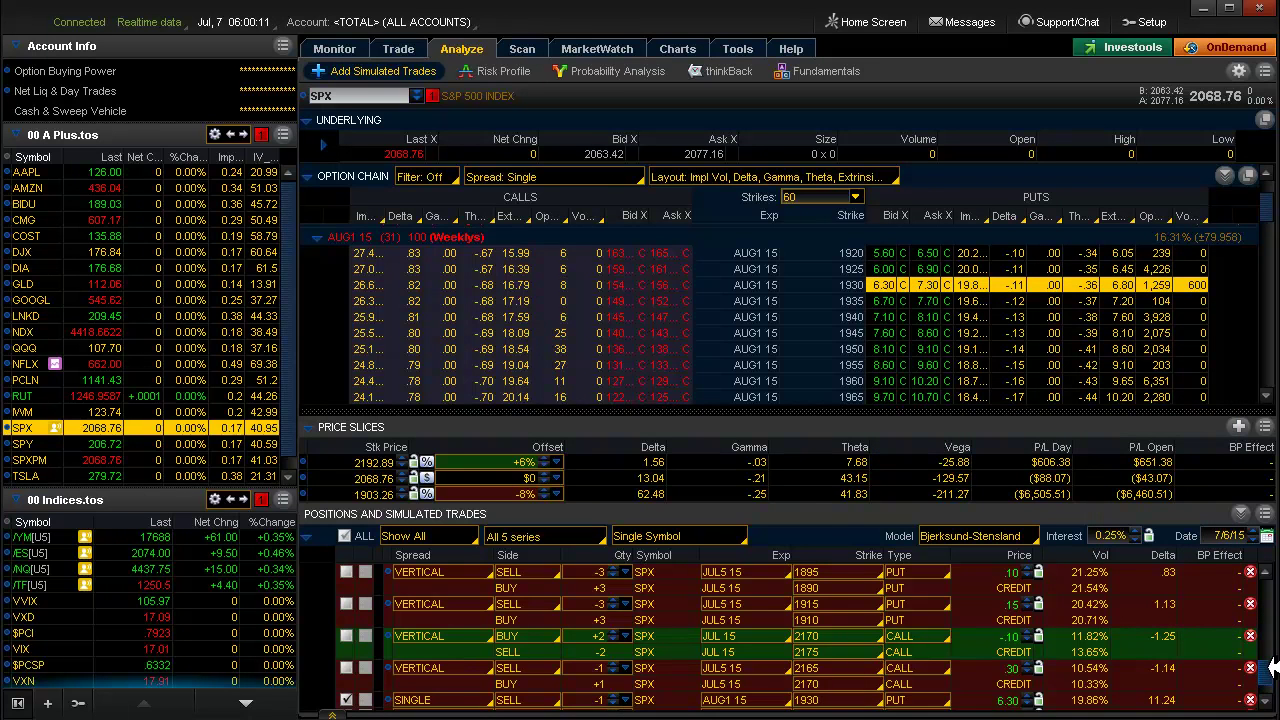
{"action": "scroll", "coordinate": [1268, 668], "scroll_direction": "down", "scroll_amount": 1}
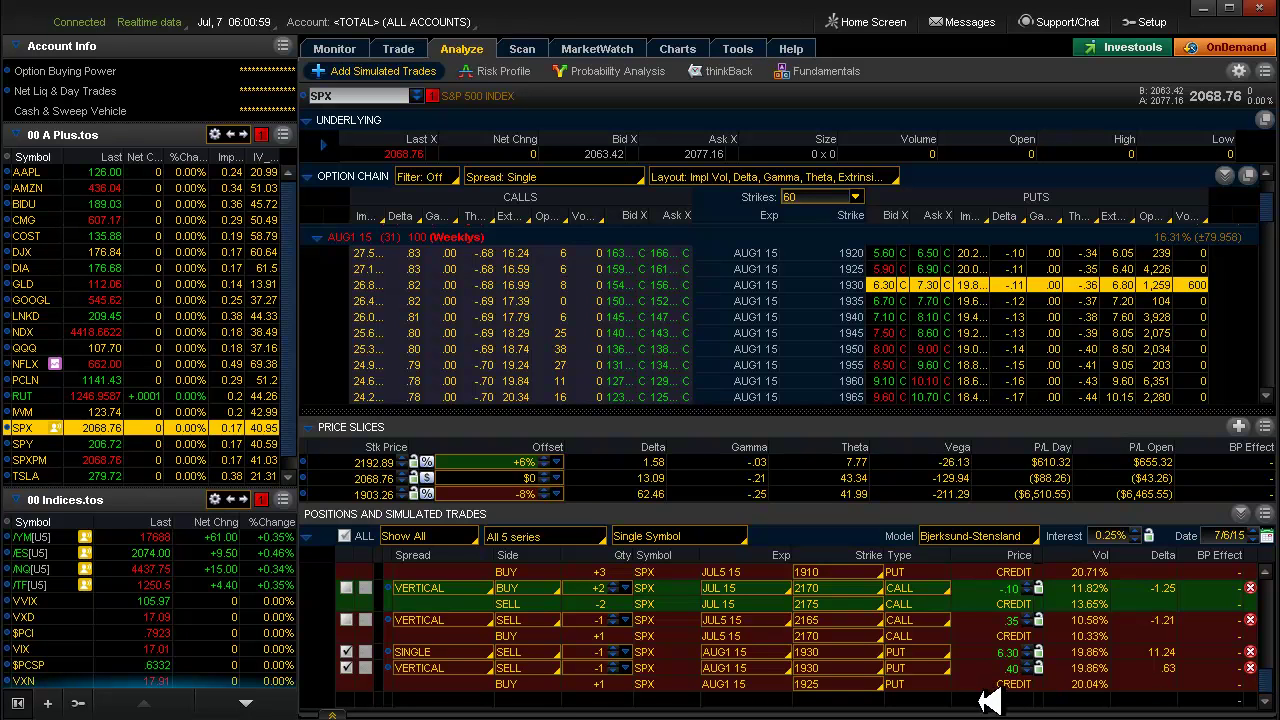
Check the 1930 put strike's level against the weekly SPX chart and return to the main thinkorswim window
{"action": "key", "text": "alt+Tab"}
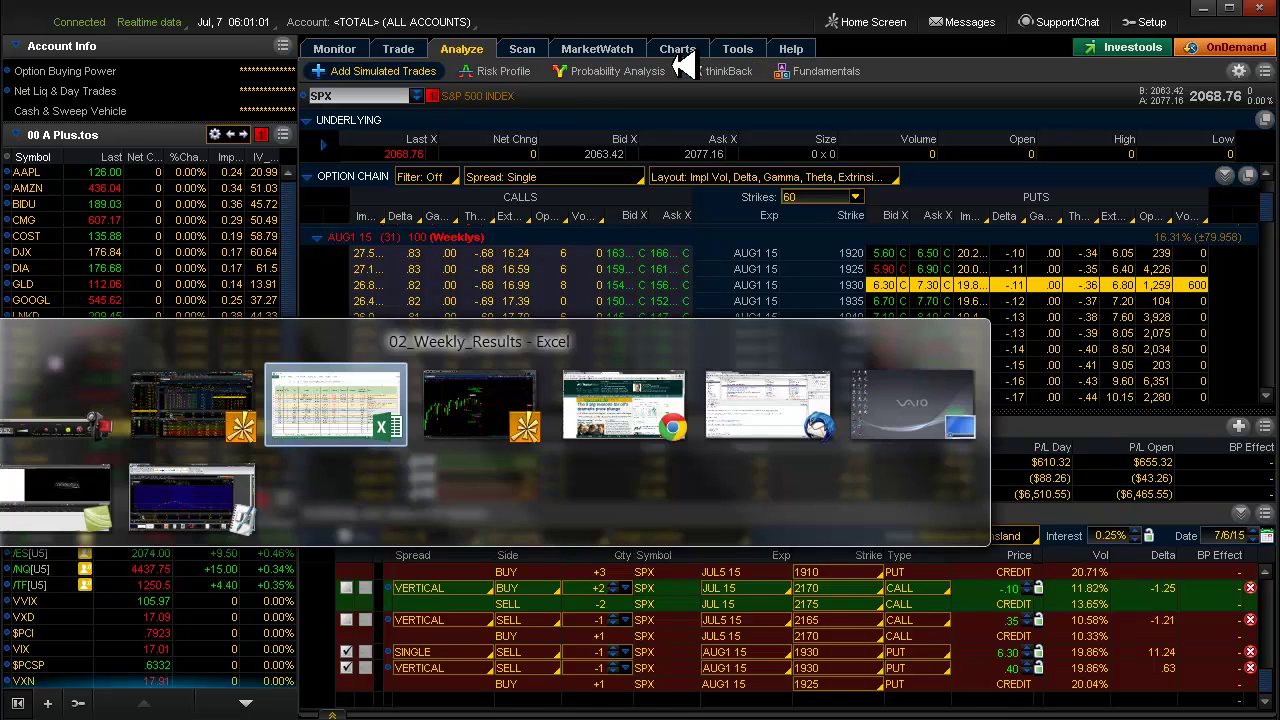
{"action": "key", "text": "alt+Tab"}
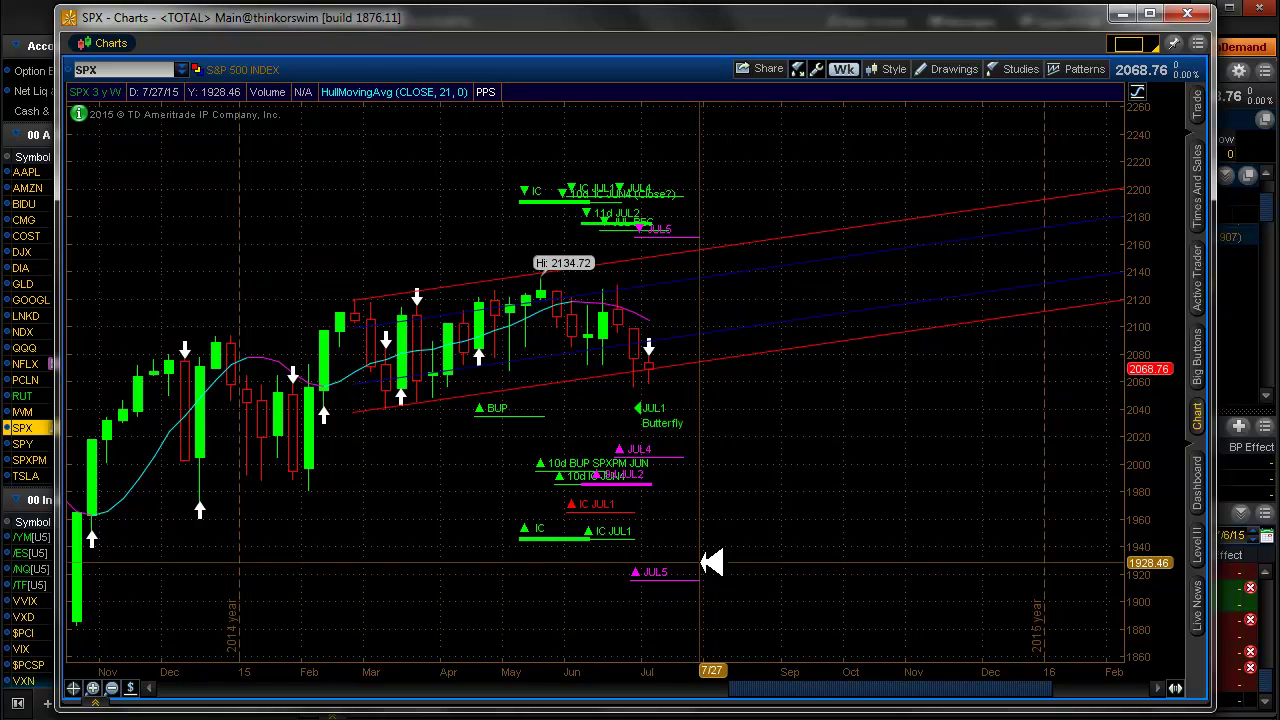
{"action": "key", "text": "alt+Tab"}
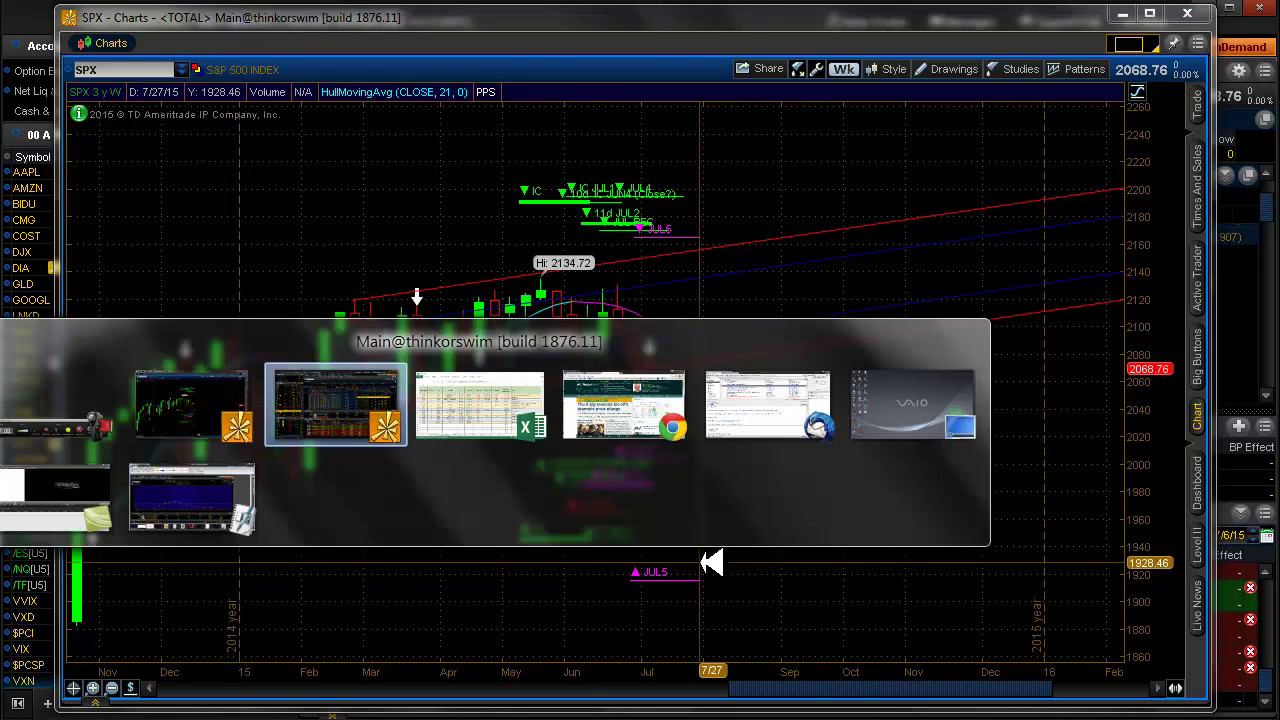
Add a simulated sale of the SPX AUG1 15 2155/2160 call vertical
{"action": "scroll", "coordinate": [910, 314], "scroll_direction": "down", "scroll_amount": 4}
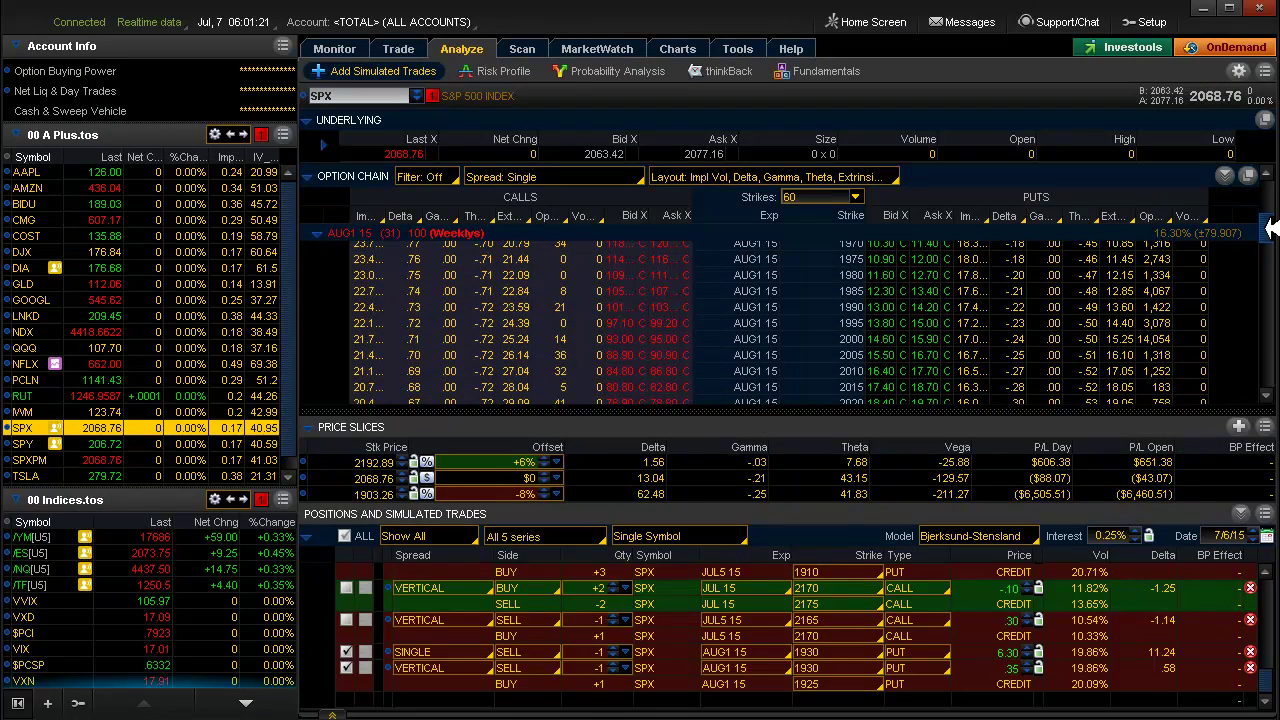
{"action": "left_click_drag", "start_coordinate": [1265, 226], "coordinate": [1265, 290]}
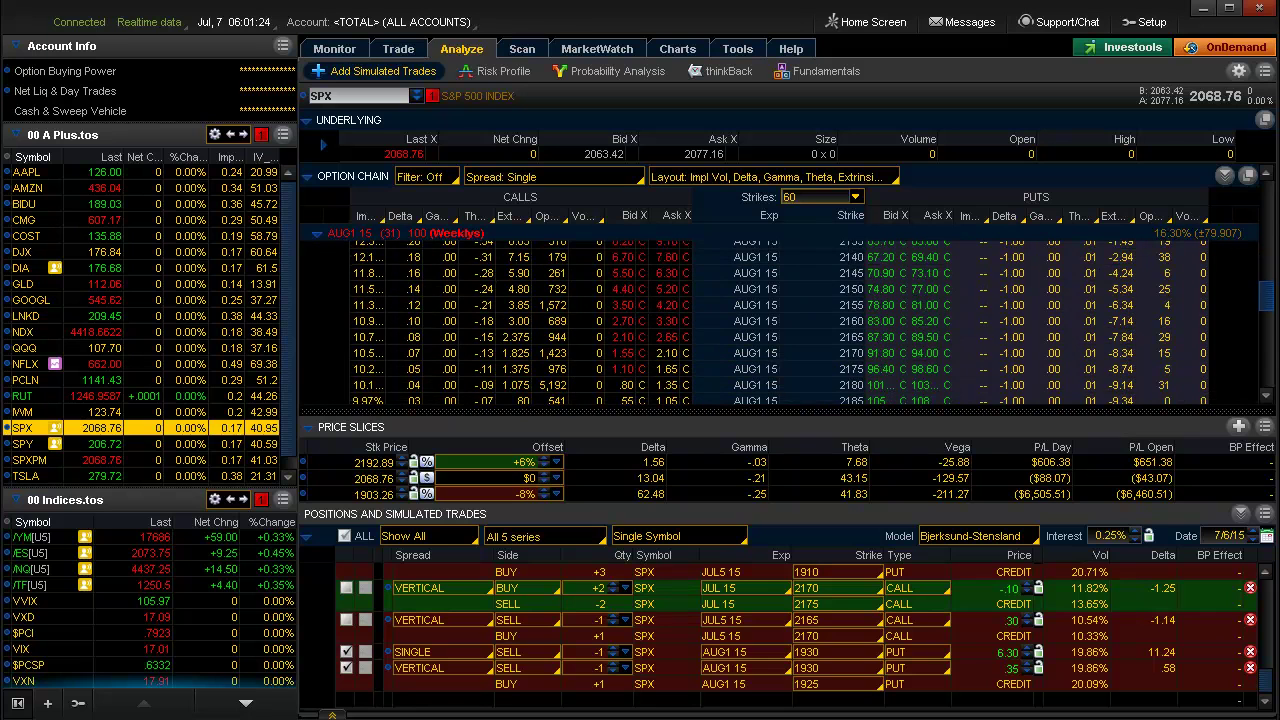
{"action": "right_click", "coordinate": [440, 304]}
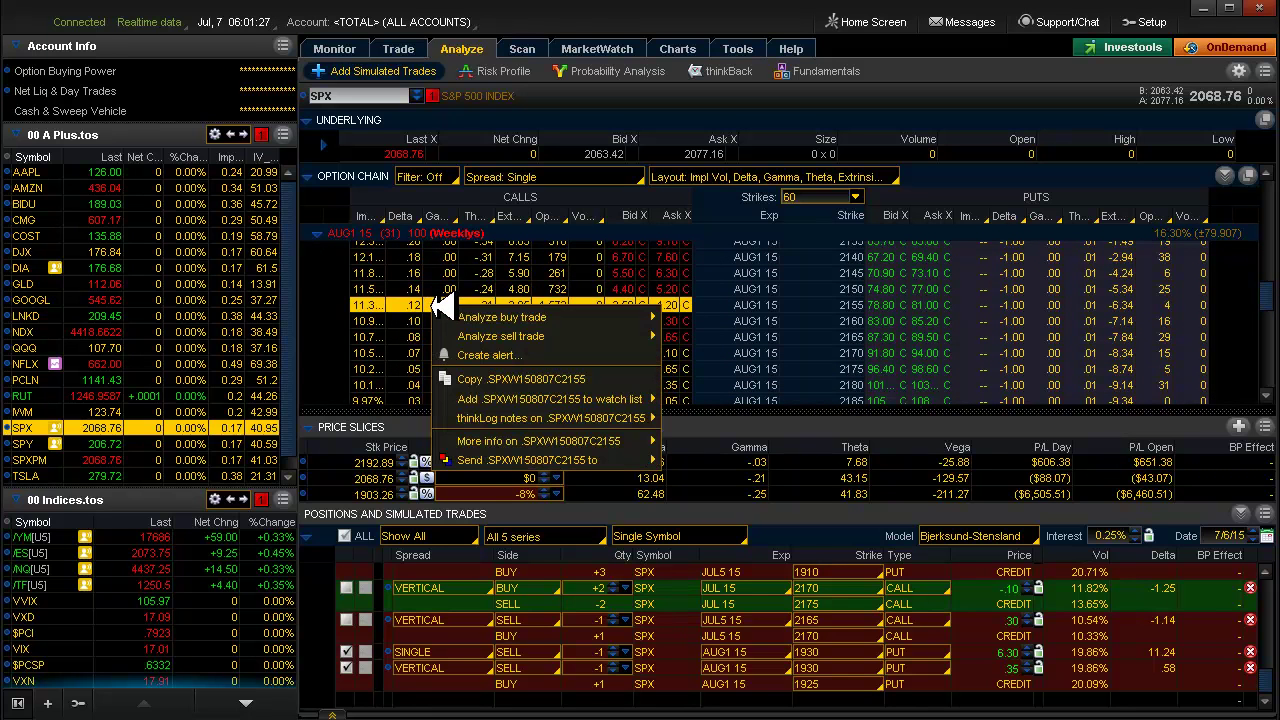
{"action": "mouse_move", "coordinate": [500, 336]}
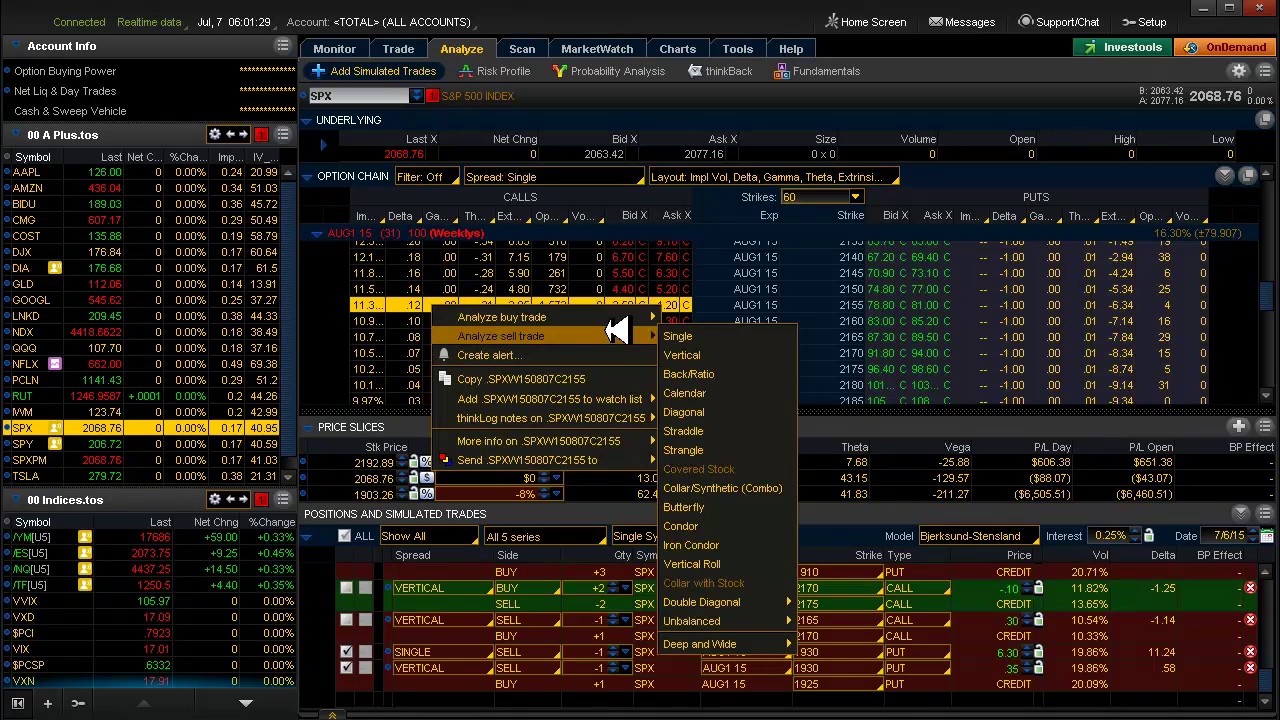
{"action": "left_click", "coordinate": [697, 353]}
{"action": "scroll", "coordinate": [1266, 680], "scroll_direction": "down", "scroll_amount": 1}
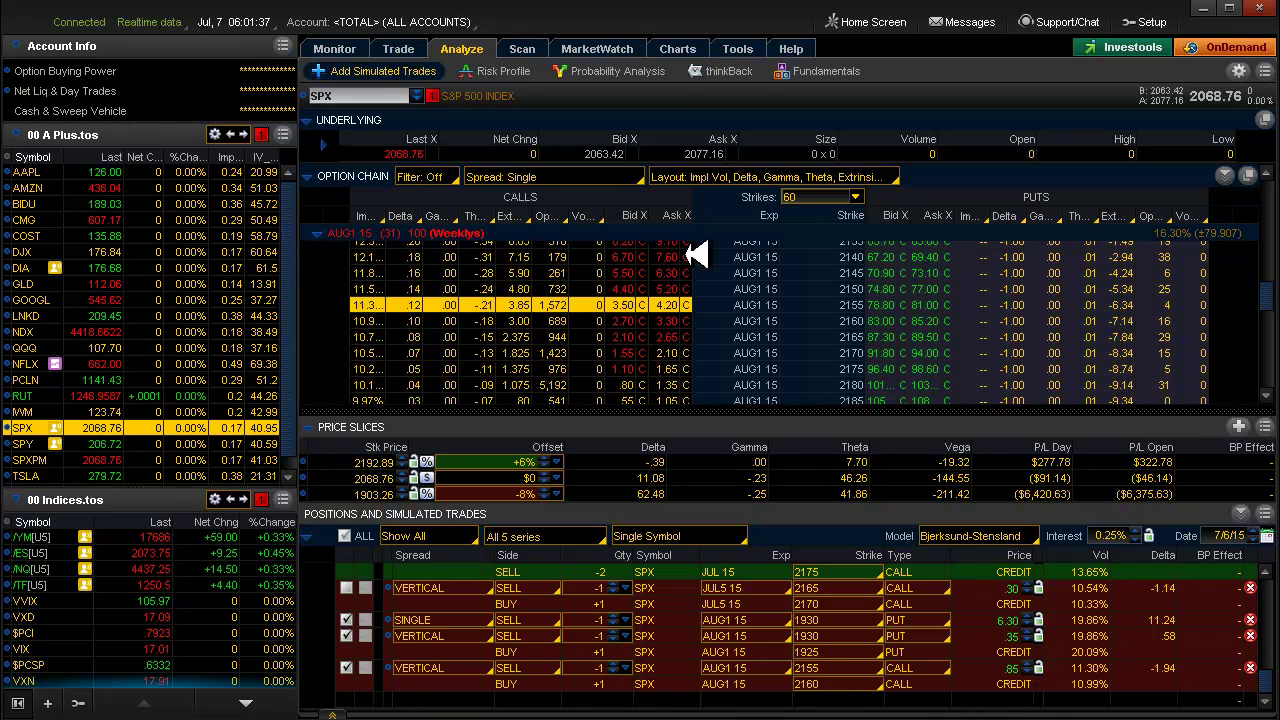
Check the 2155 call strike against the upper channel line on the weekly SPX chart, and review the SPX positions in the main thinkorswim window
{"action": "key", "text": "alt+Tab"}
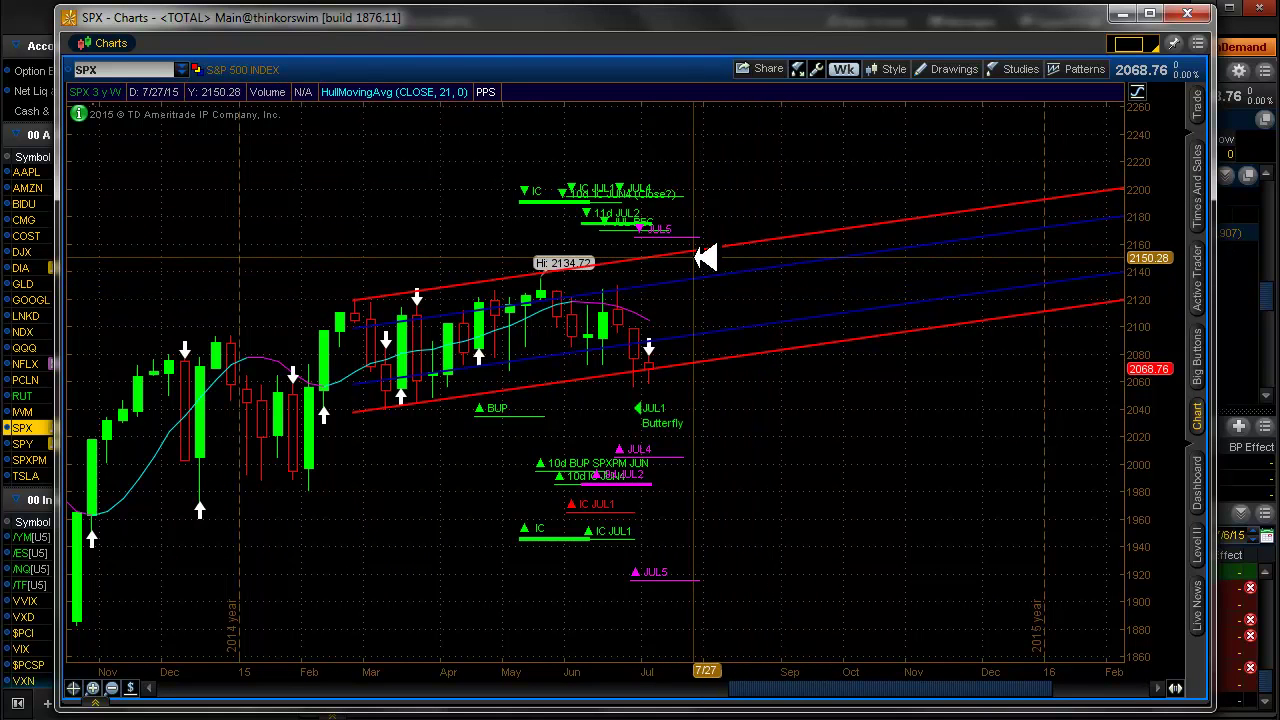
{"action": "mouse_move", "coordinate": [700, 258]}
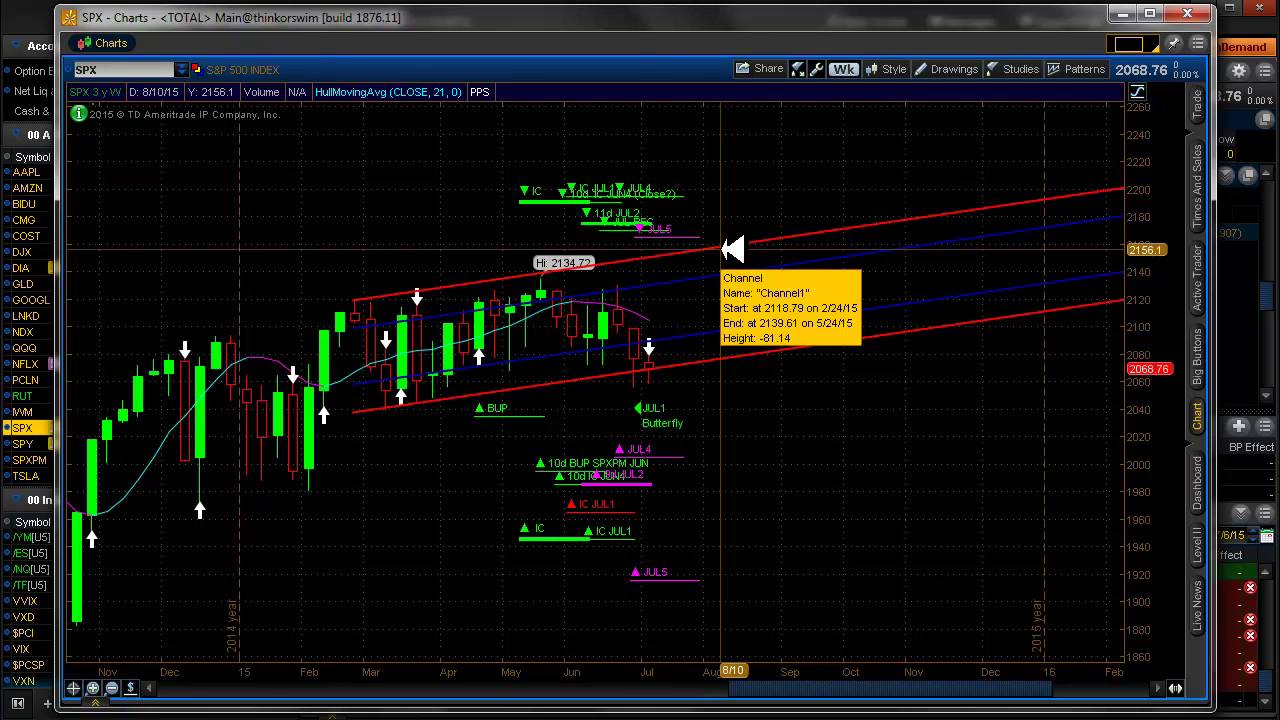
{"action": "key", "text": "alt+Tab"}
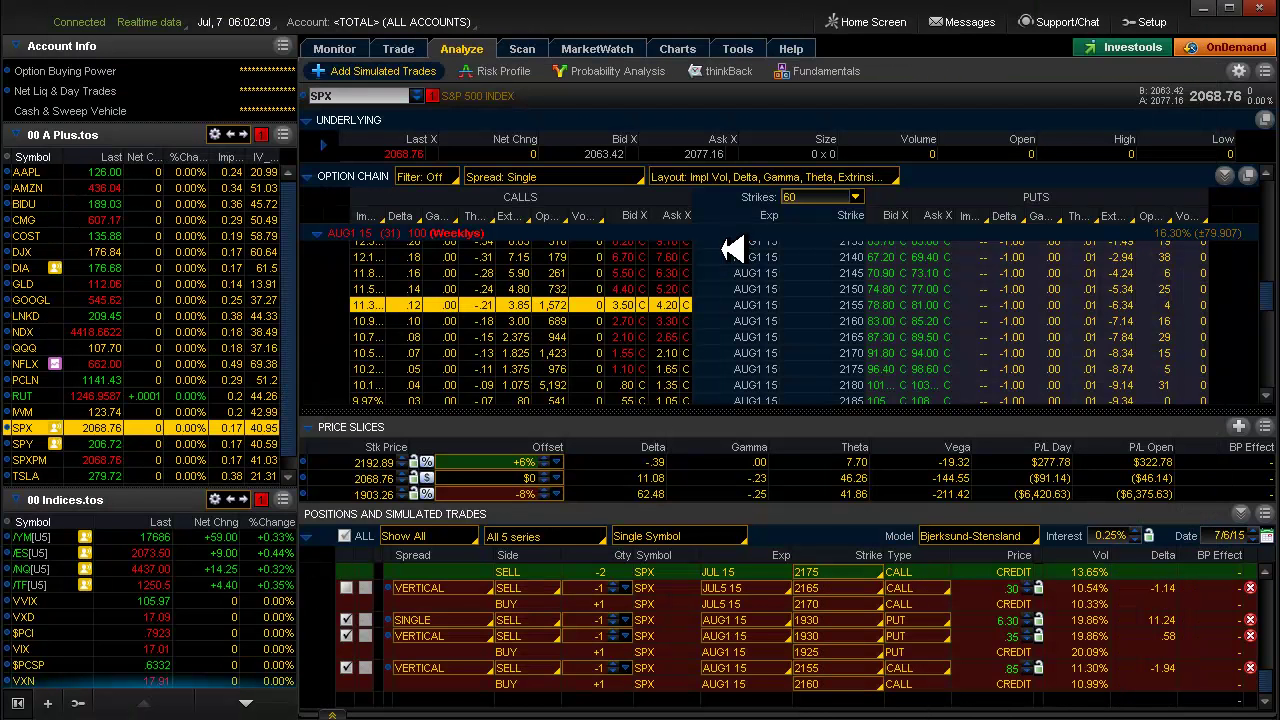
{"action": "key", "text": "alt+Tab"}
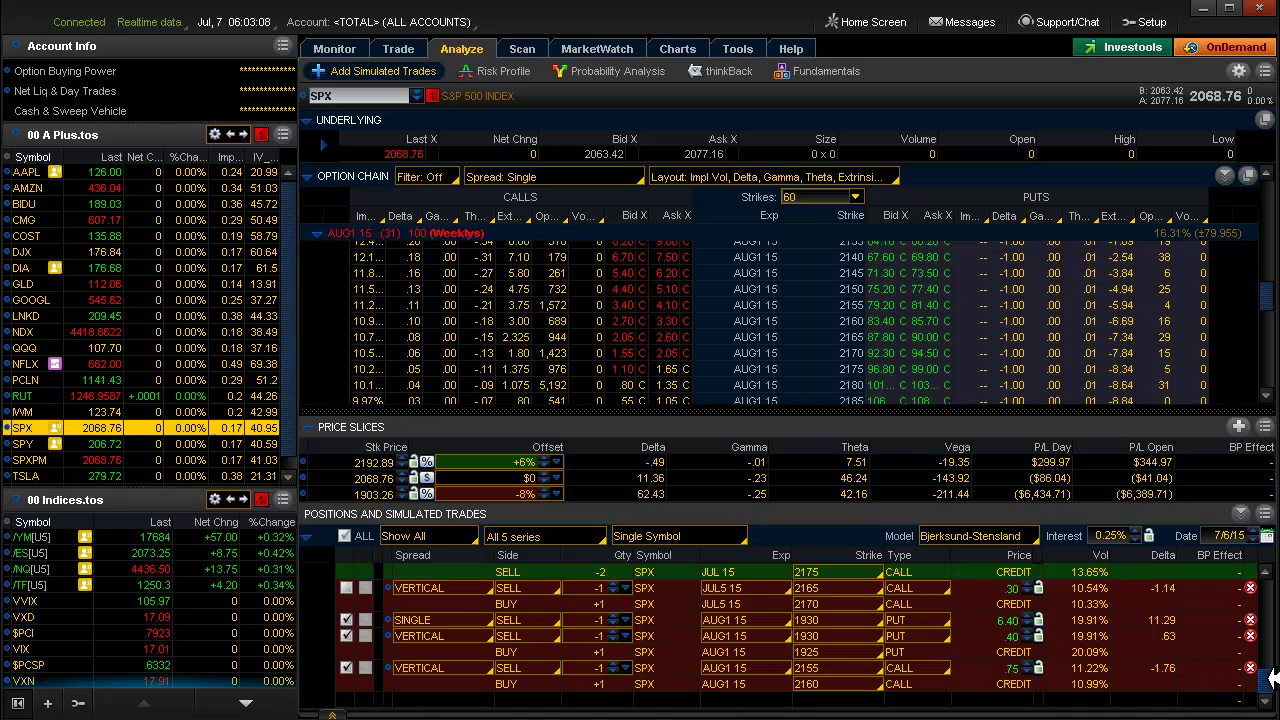
{"action": "left_click_drag", "start_coordinate": [1272, 680], "coordinate": [1270, 585]}
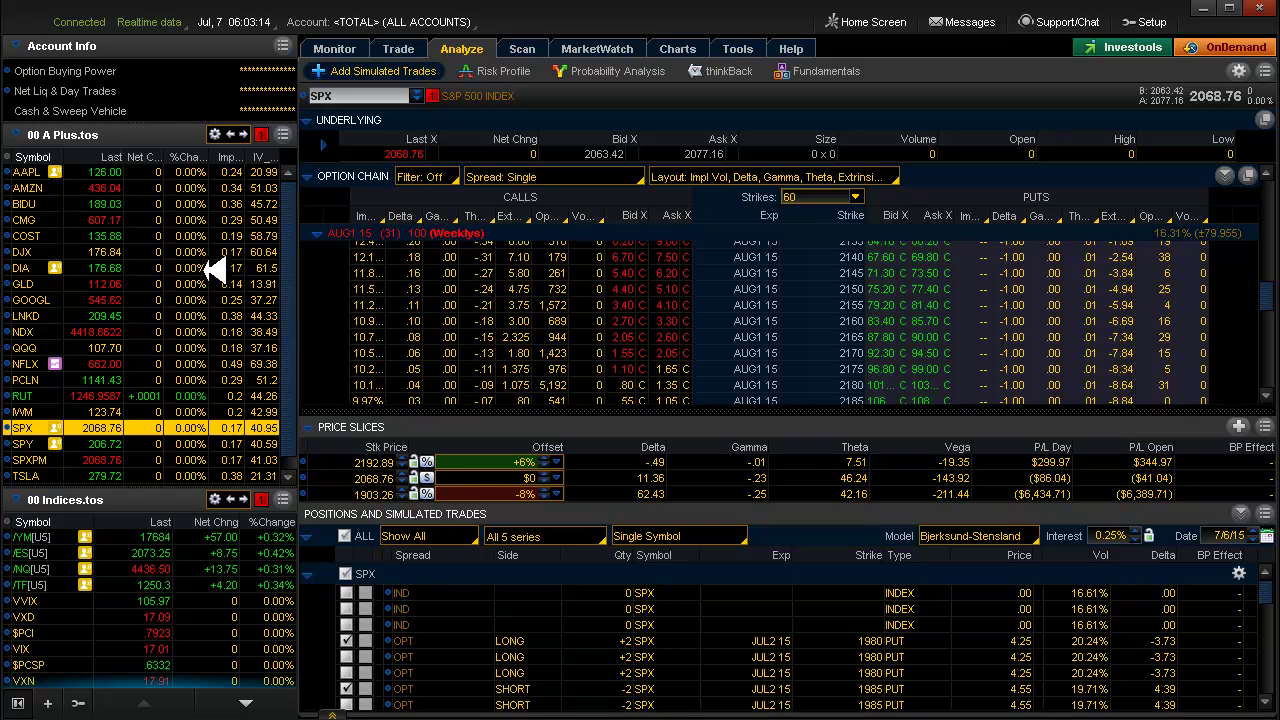
Review the AAPL and AMZN weekly and daily charts, and consult the 2015 Trades sheet of the 02_Weekly_Results workbook in Excel
{"action": "left_click", "coordinate": [677, 48]}
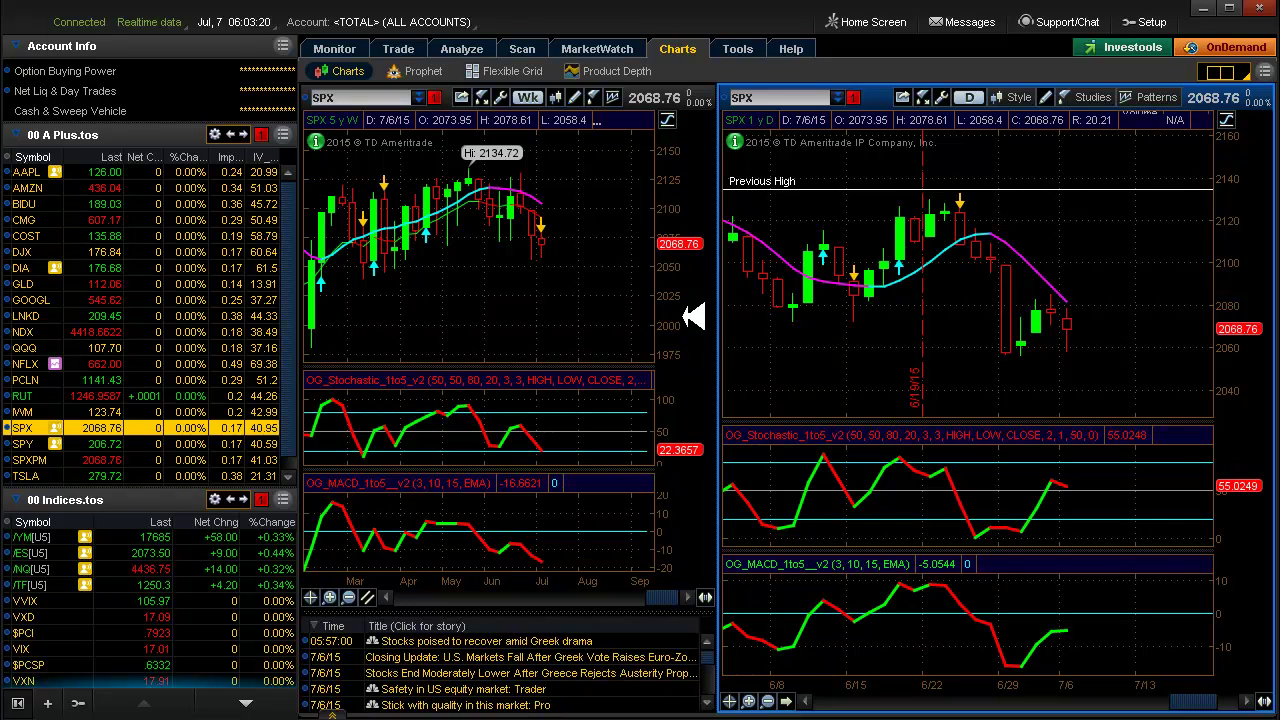
{"action": "key", "text": "Home"}
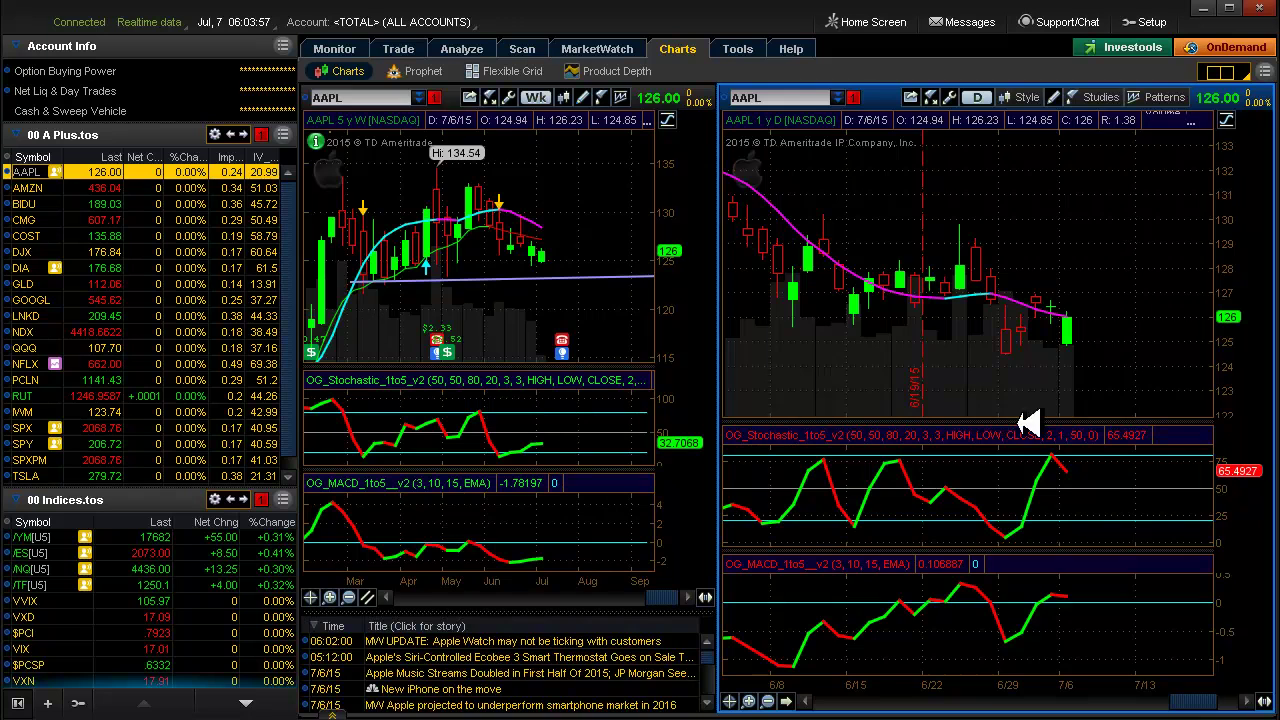
{"action": "key", "text": "Down"}
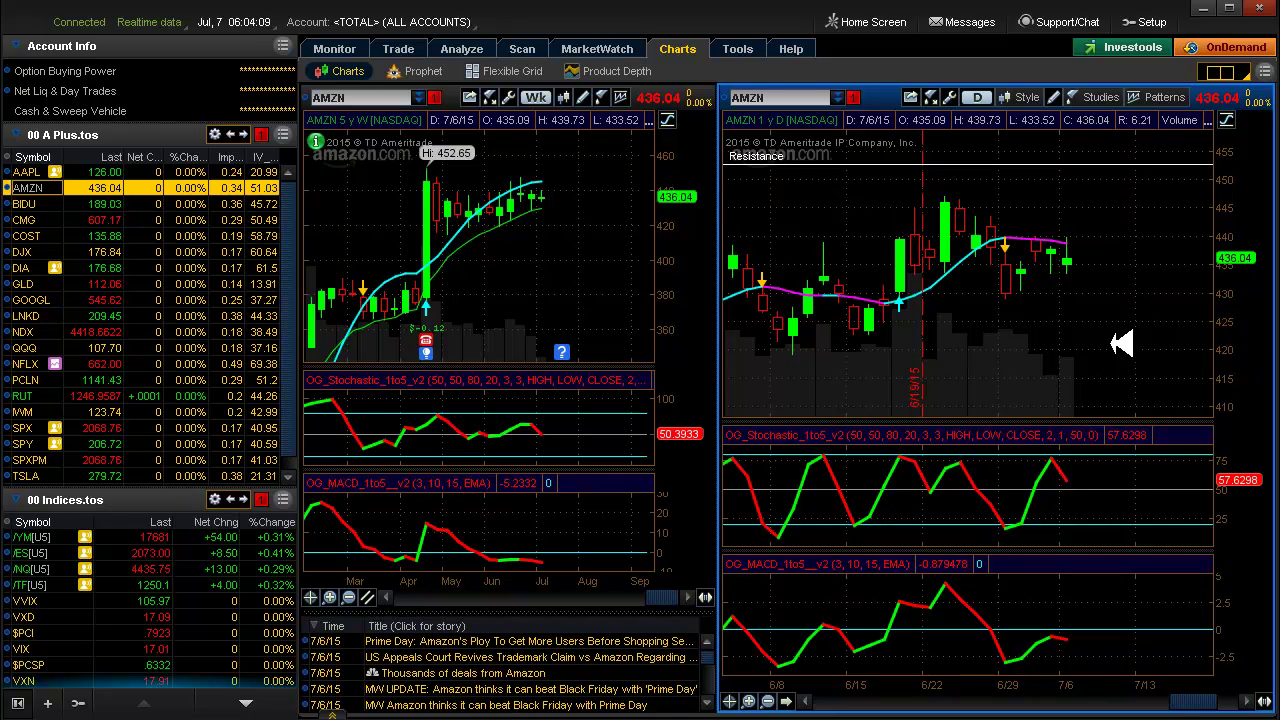
{"action": "key", "text": "alt+Tab"}
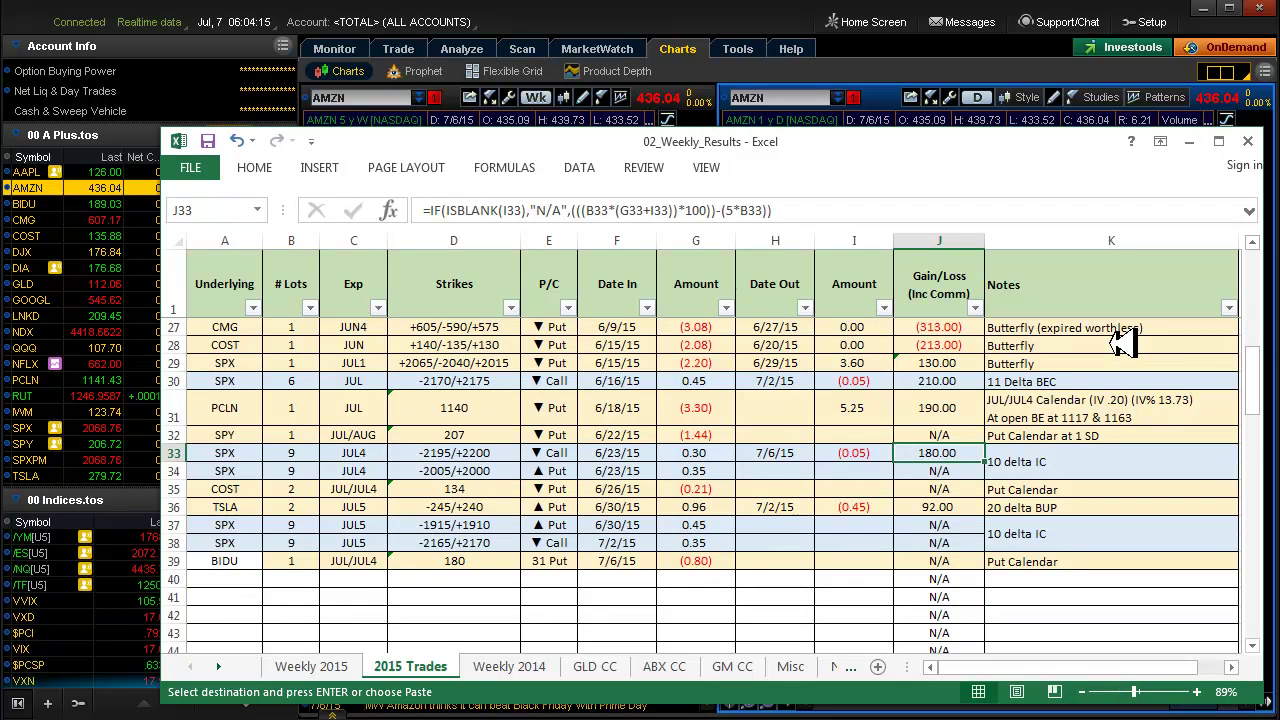
{"action": "key", "text": "alt+Tab"}
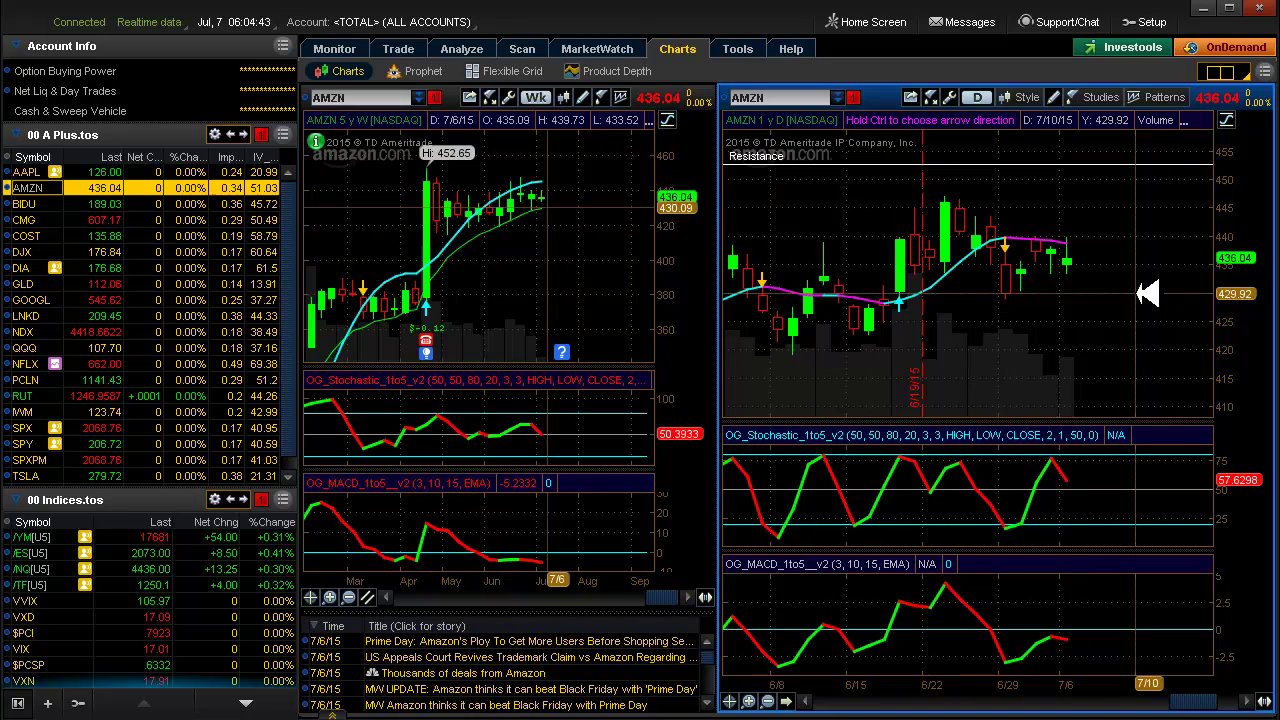
Return to the AMZN trade analysis, collapse the open expirations and expand the JUL4 15 option chain
{"action": "left_click", "coordinate": [463, 48]}
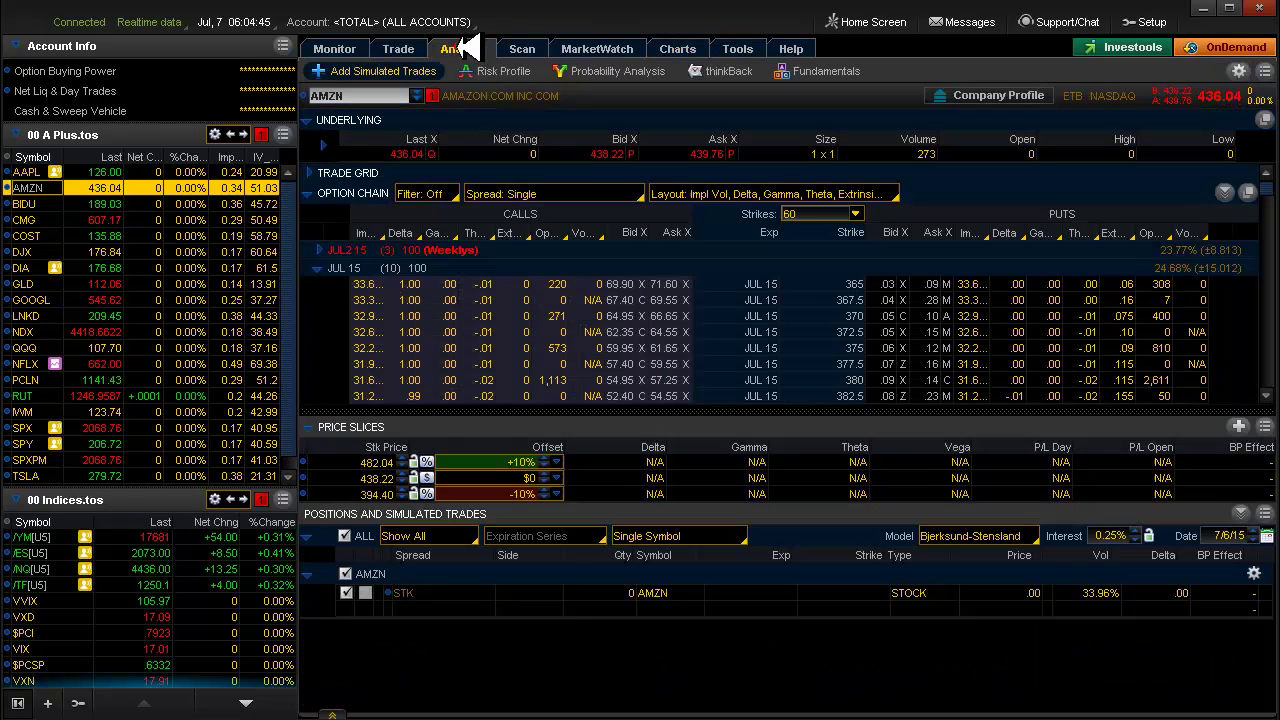
{"action": "left_click", "coordinate": [318, 268]}
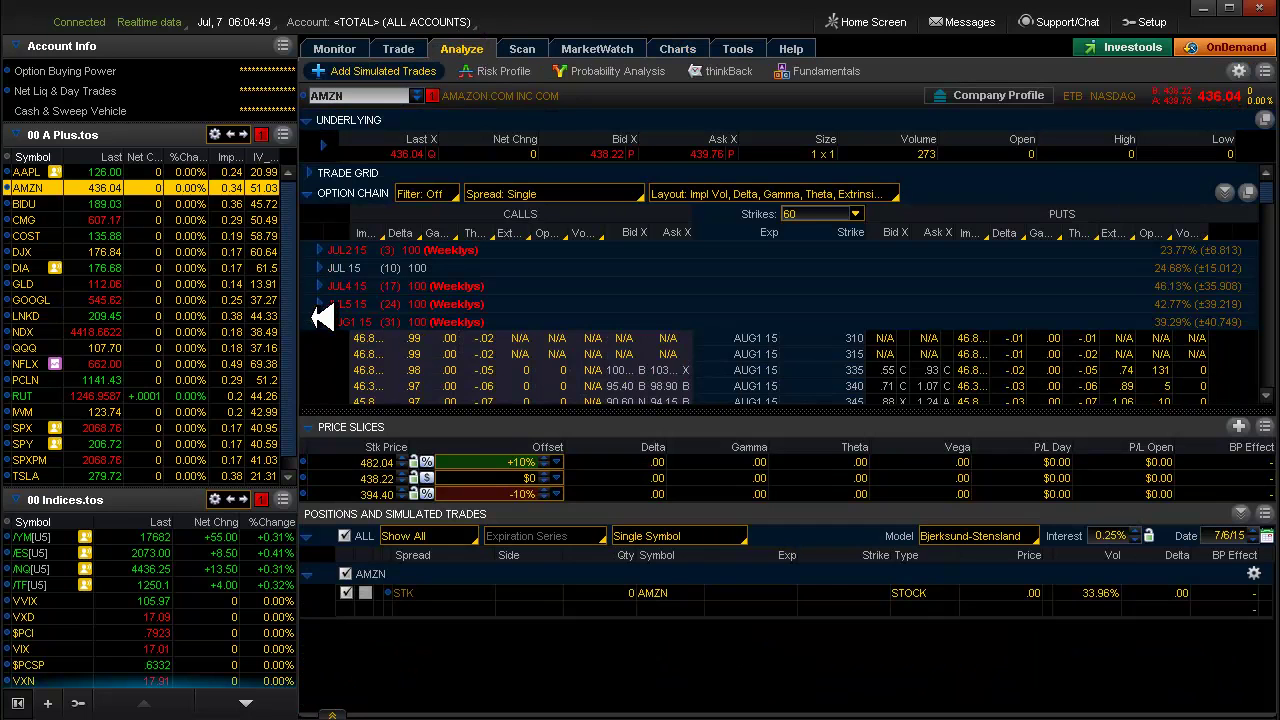
{"action": "left_click", "coordinate": [320, 322]}
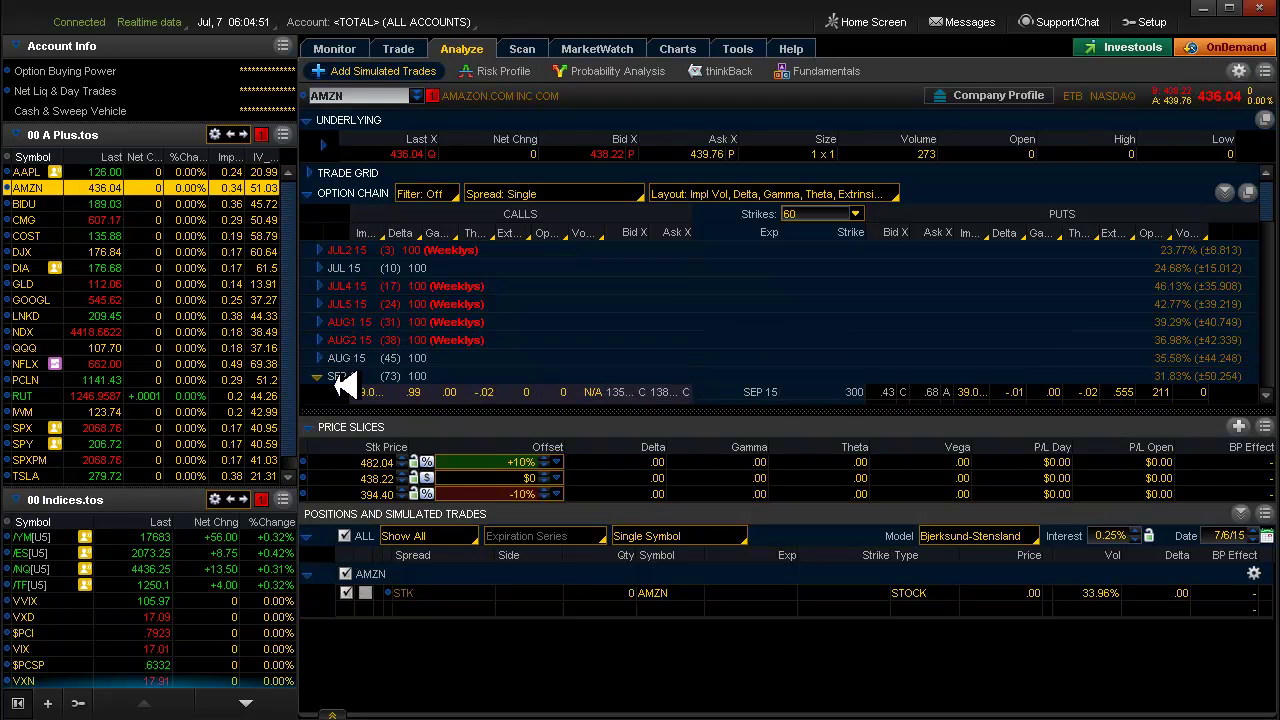
{"action": "left_click", "coordinate": [317, 376]}
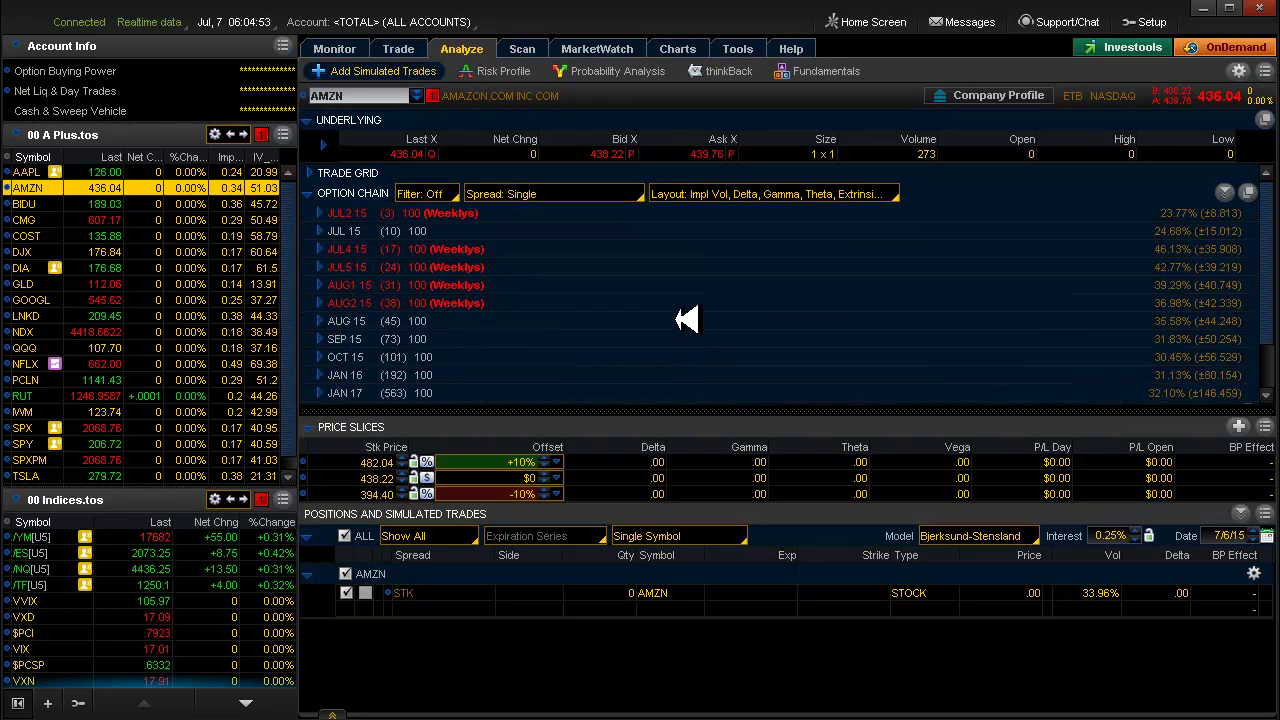
{"action": "left_click", "coordinate": [322, 249]}
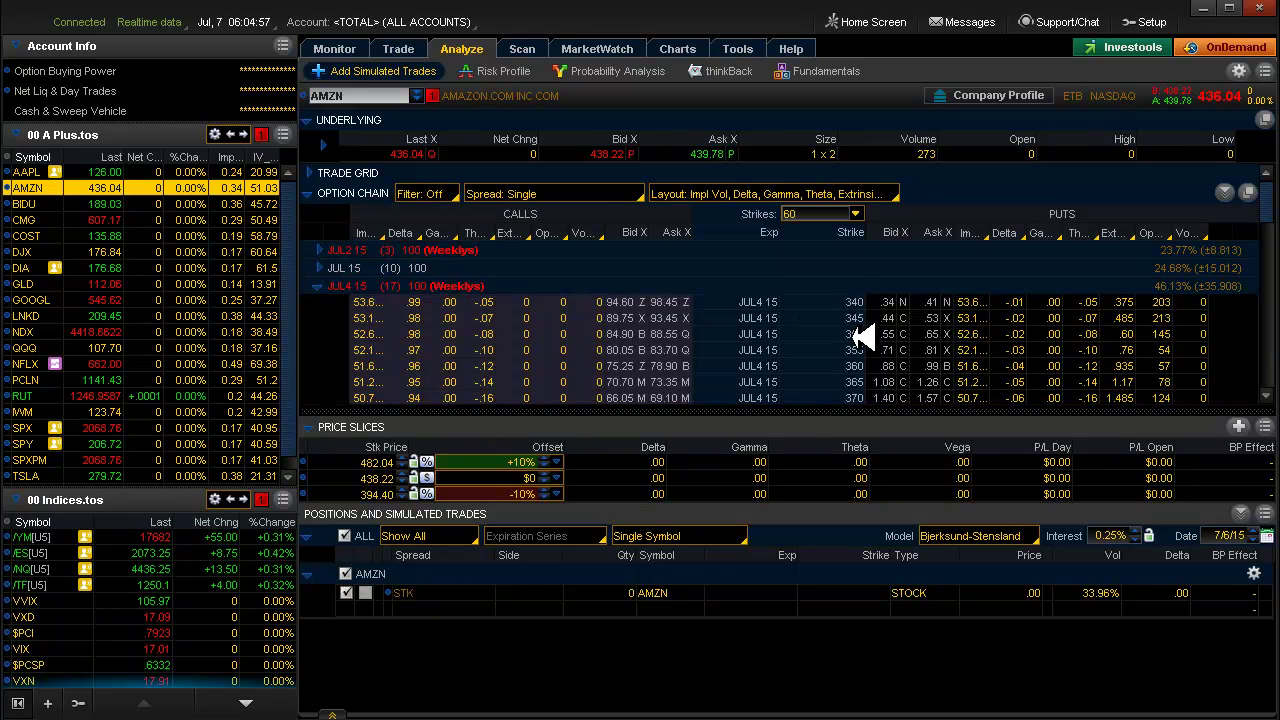
Set the AMZN option chain to 28 strikes
{"action": "left_click", "coordinate": [855, 214]}
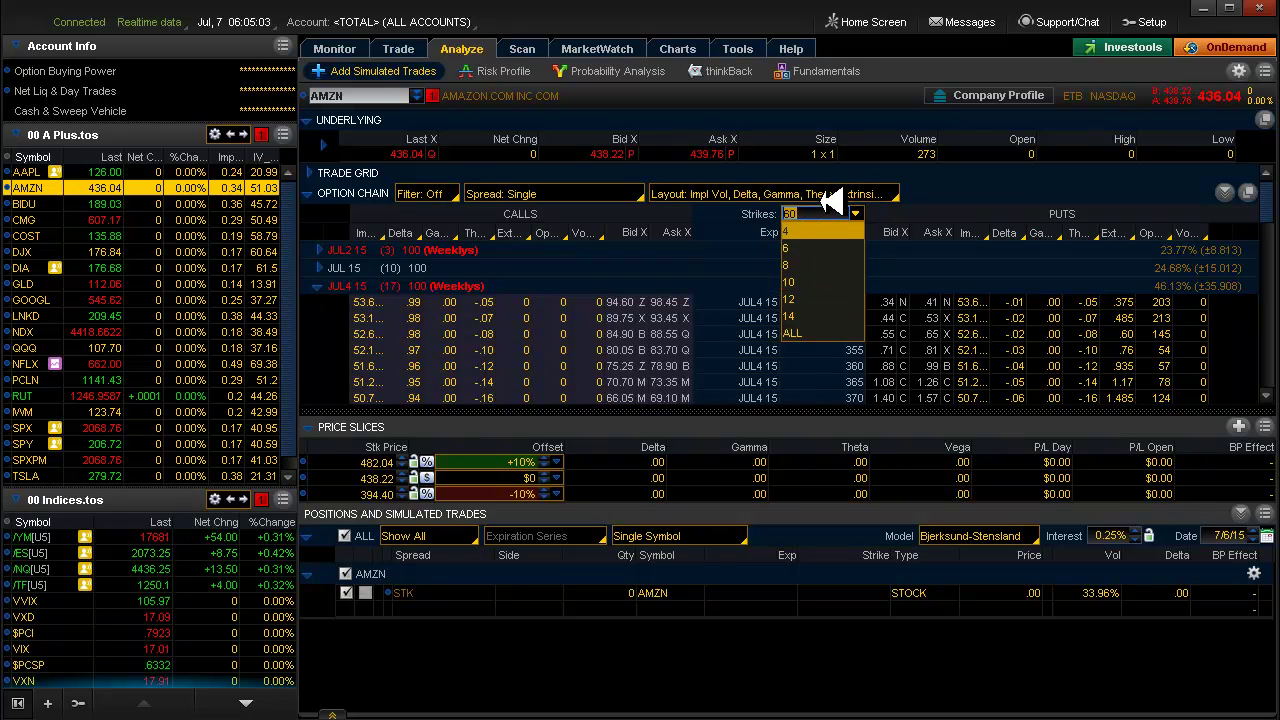
{"action": "type", "text": "28"}
{"action": "key", "text": "Return"}
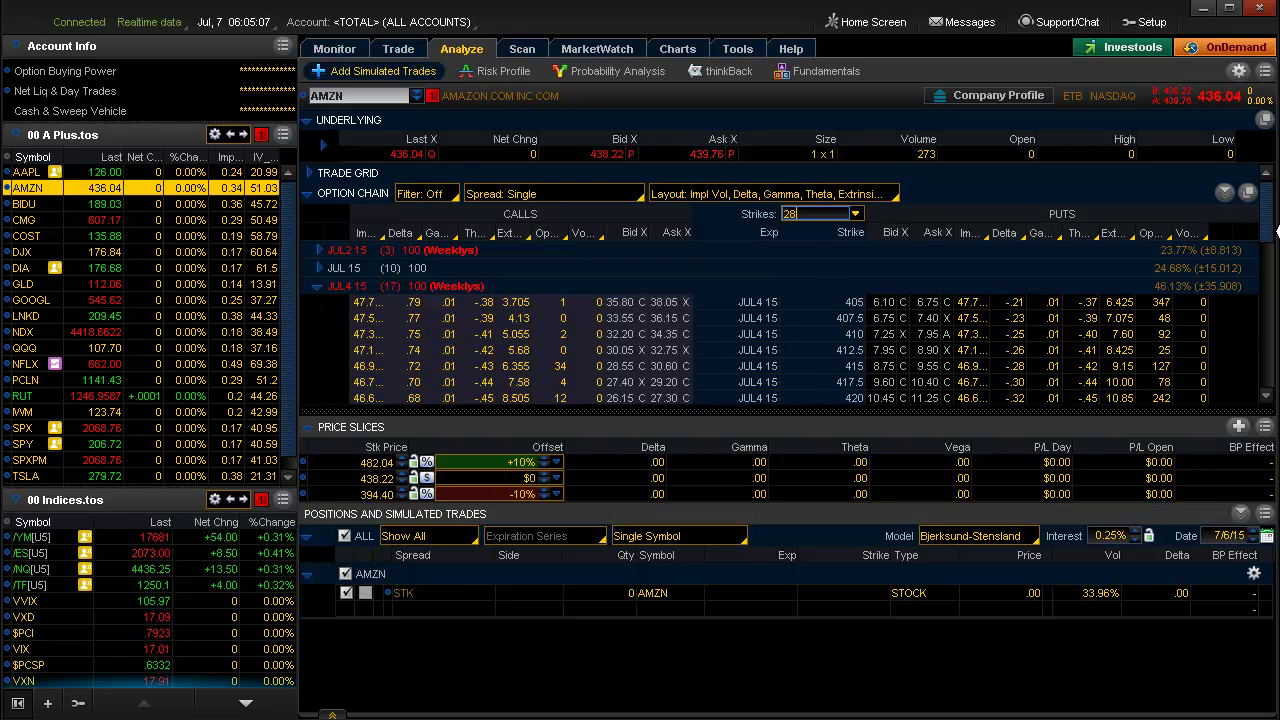
{"action": "scroll", "coordinate": [1273, 213], "scroll_direction": "down", "scroll_amount": 1}
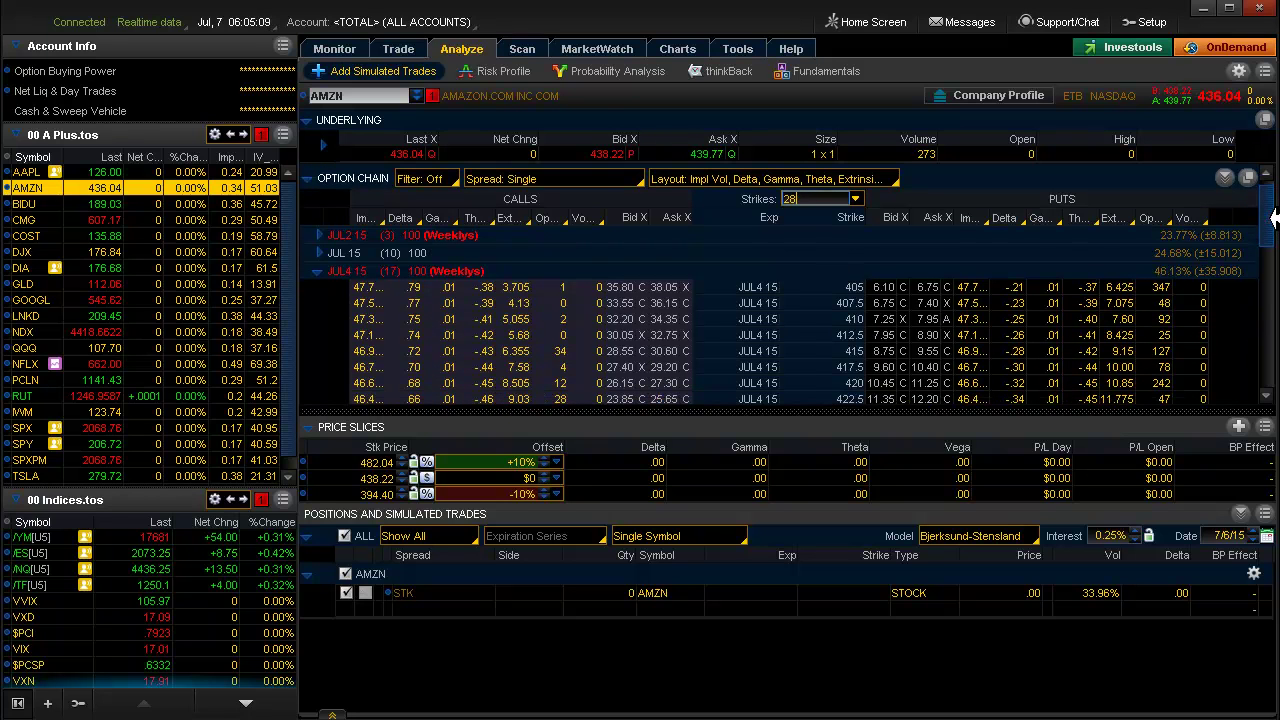
{"action": "scroll", "coordinate": [1273, 218], "scroll_direction": "down", "scroll_amount": 1}
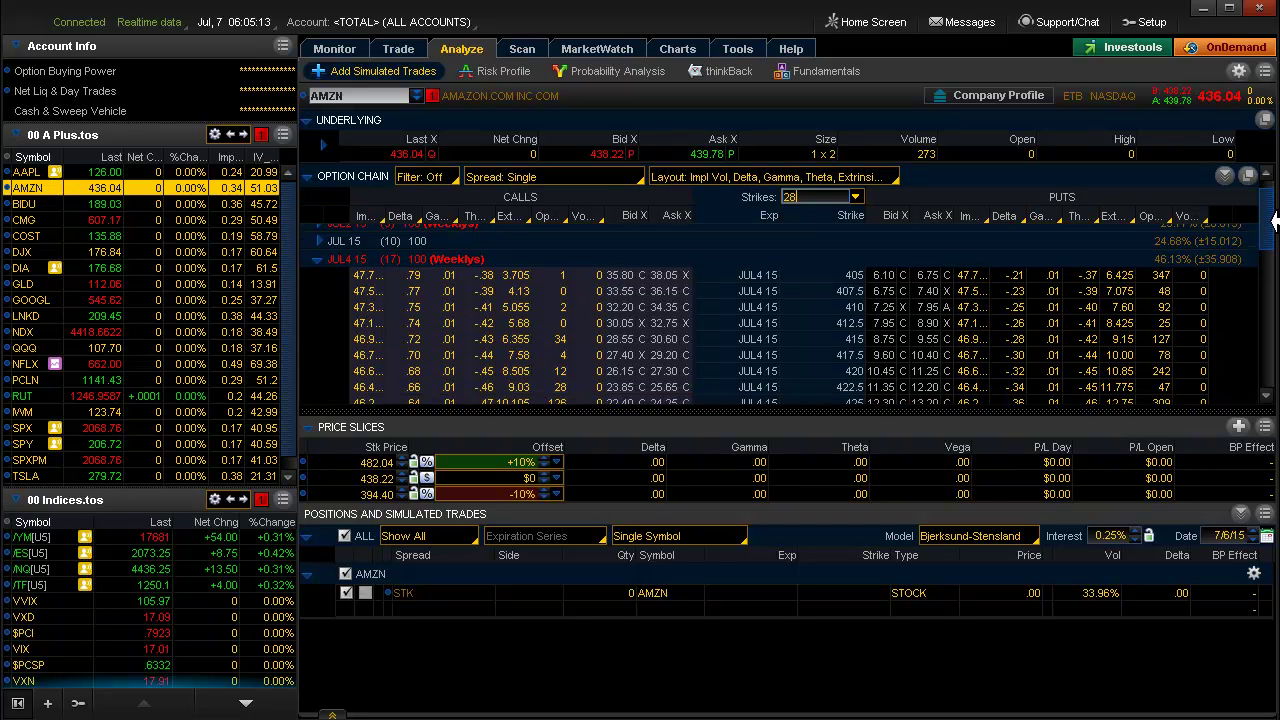
Glance at the trade log in Excel and the AMZN charts, and return to the AMZN option chain in thinkorswim
{"action": "key", "text": "alt+Tab"}
{"action": "key", "text": "alt+Tab"}
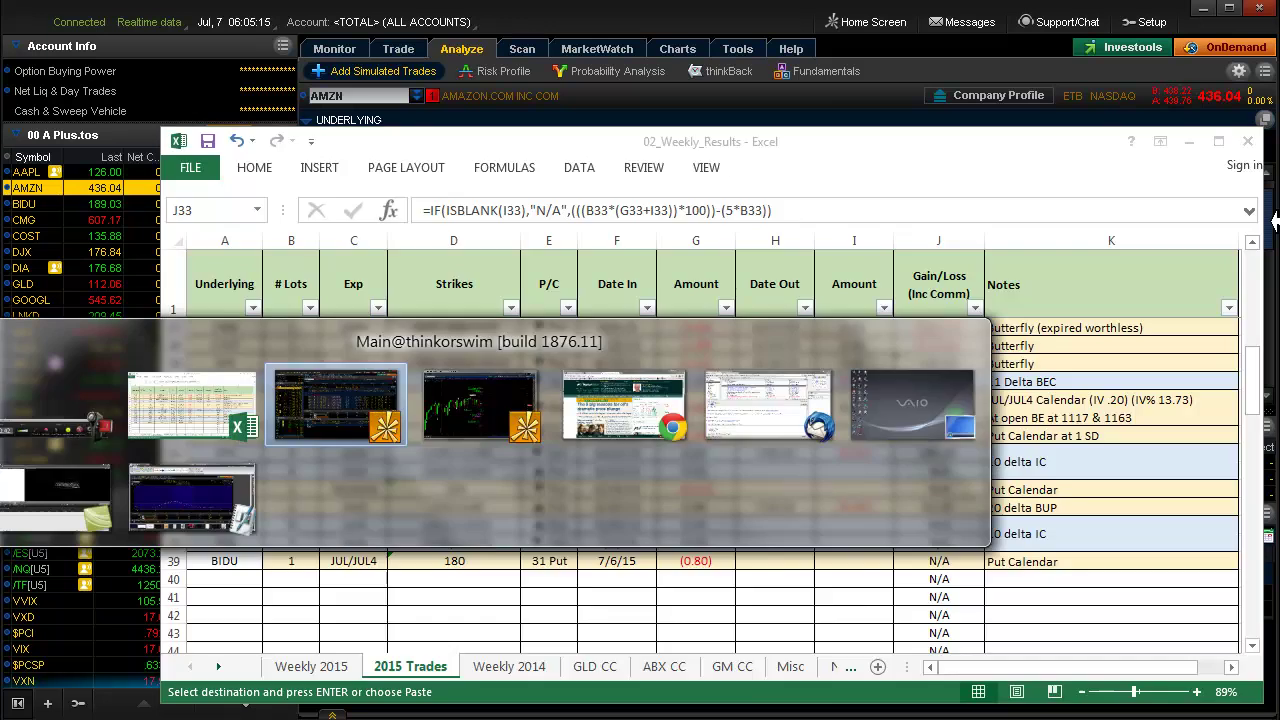
{"action": "left_click", "coordinate": [678, 47]}
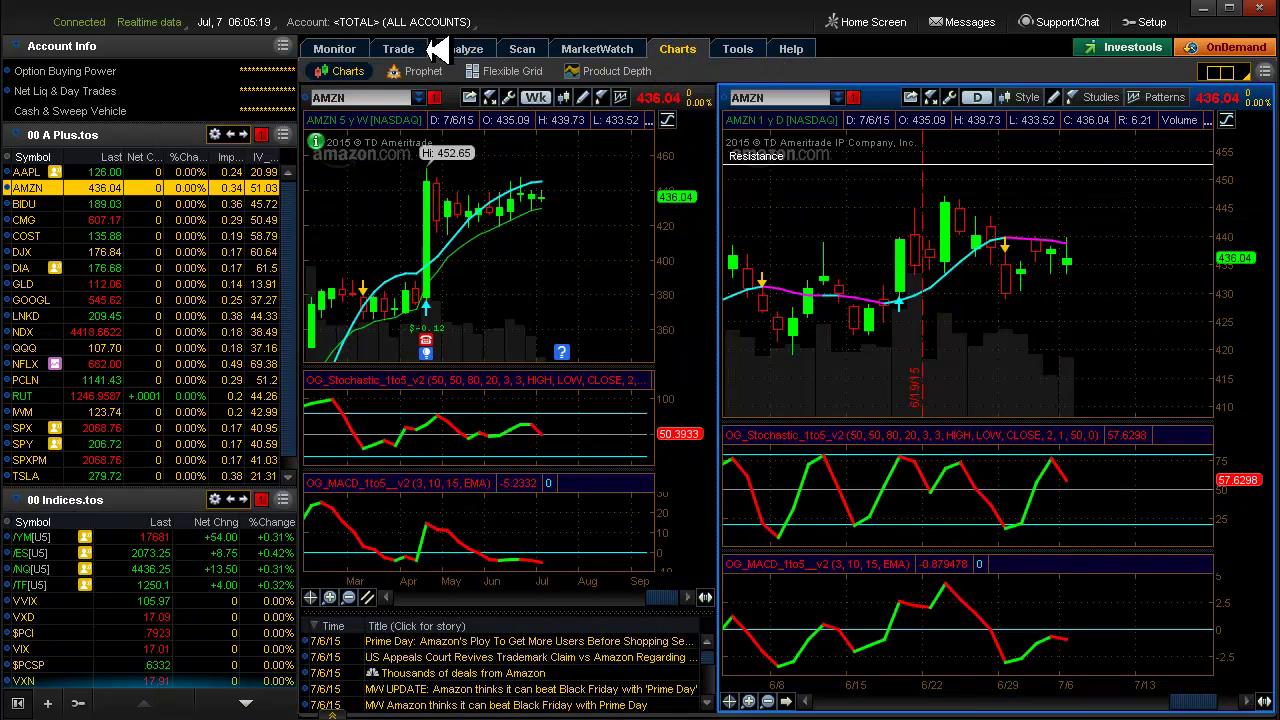
{"action": "left_click", "coordinate": [447, 44]}
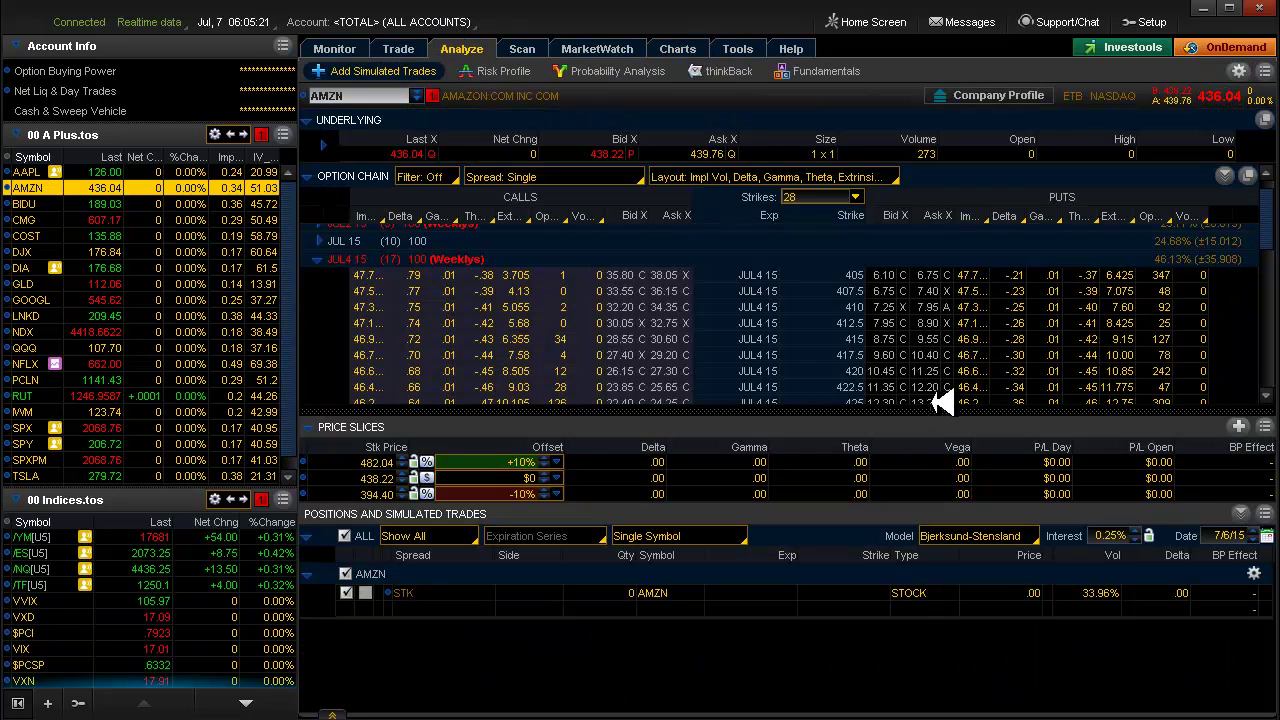
Add a simulated purchase of the AMZN JUL5 15/JUL4 15 430 call calendar
{"action": "scroll", "coordinate": [893, 315], "scroll_direction": "down", "scroll_amount": 3}
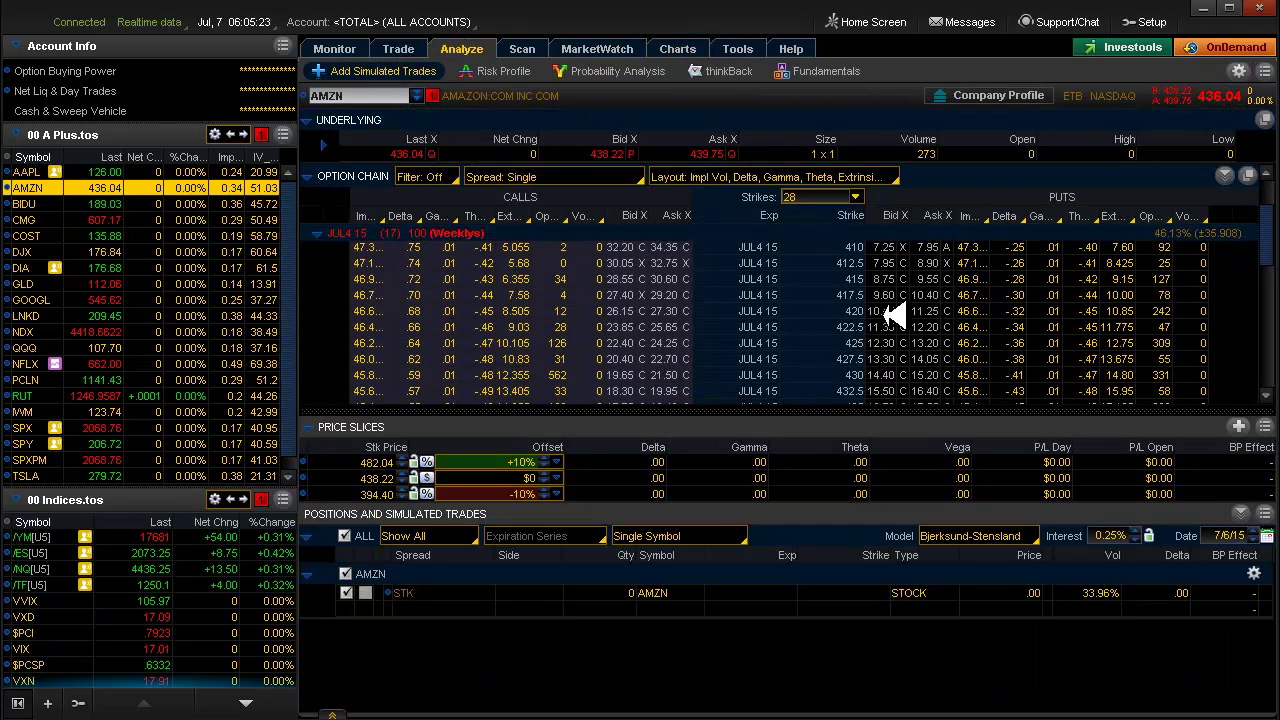
{"action": "scroll", "coordinate": [893, 315], "scroll_direction": "down", "scroll_amount": 1}
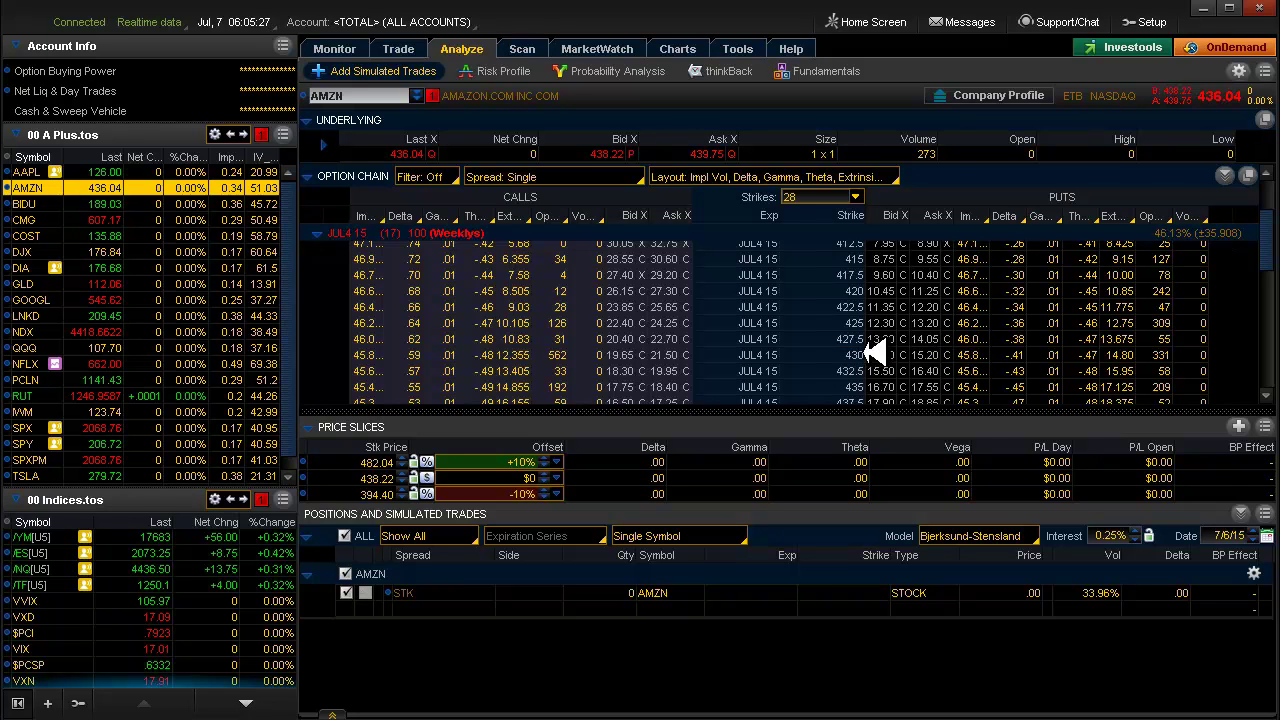
{"action": "right_click", "coordinate": [866, 352]}
{"action": "mouse_move", "coordinate": [888, 365]}
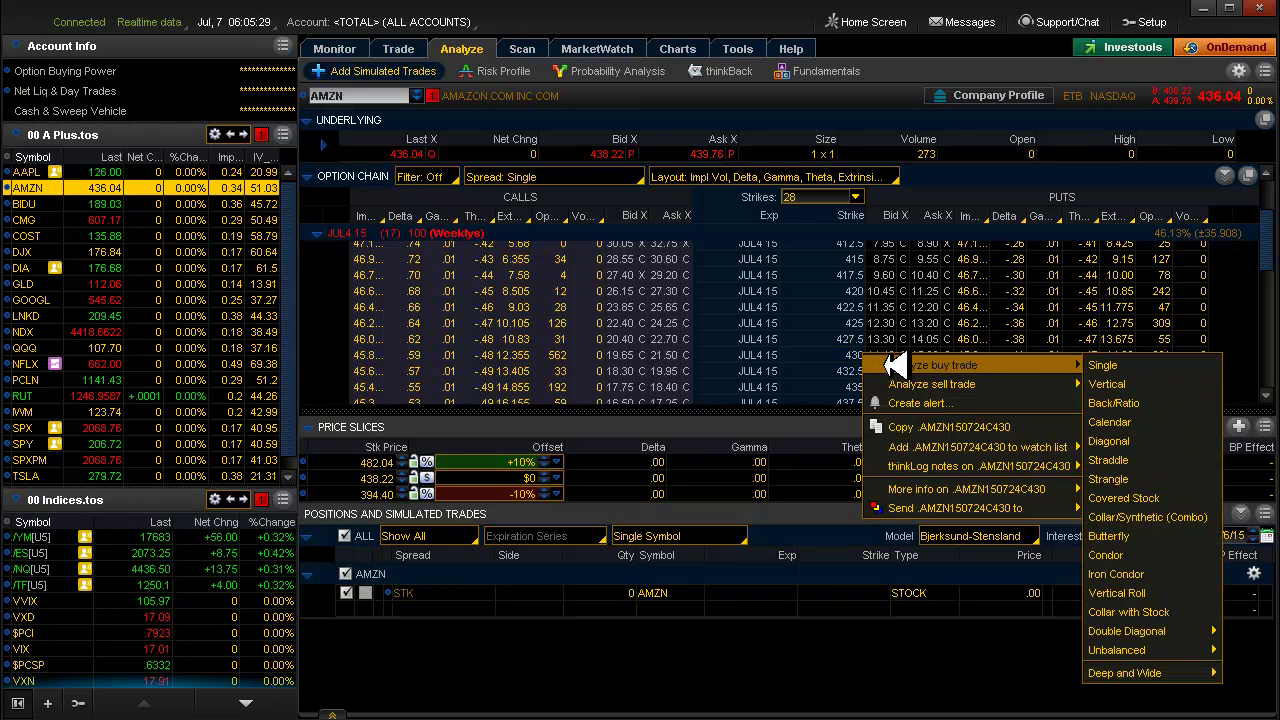
{"action": "left_click", "coordinate": [1113, 422]}
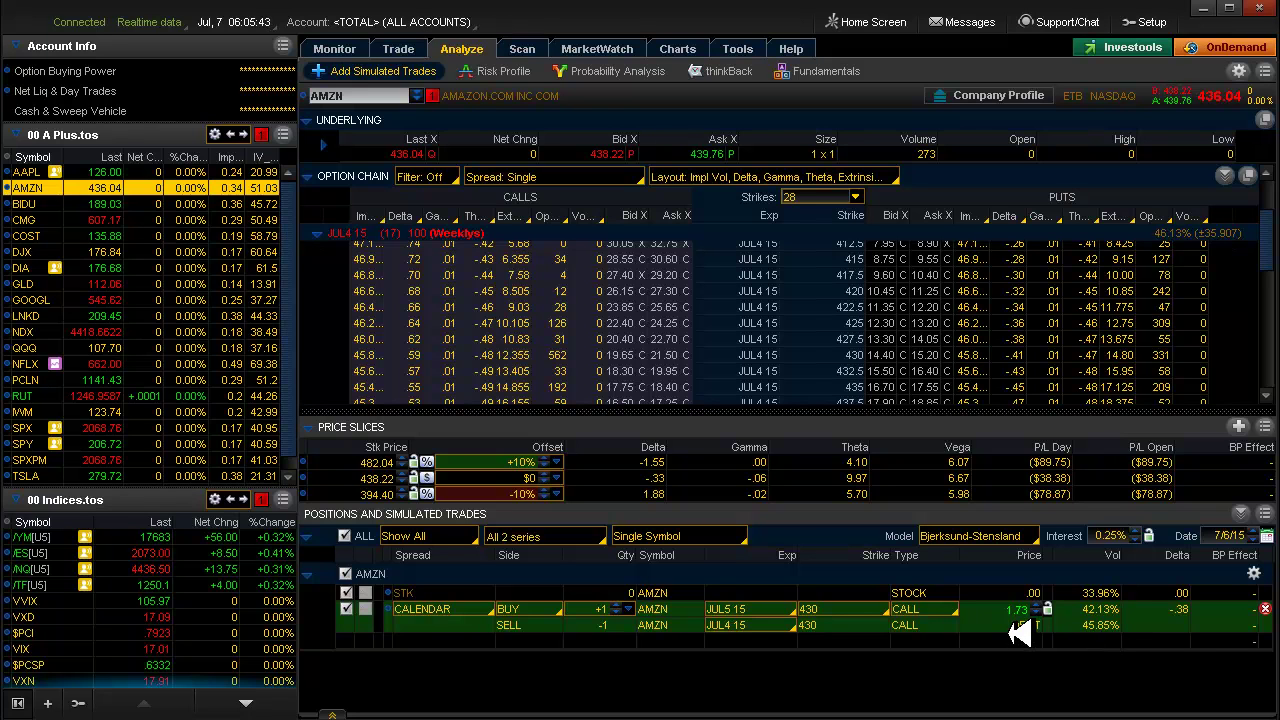
Plot the AMZN calendar's risk profile with the analysis date set to 7/21/15
{"action": "left_click", "coordinate": [505, 72]}
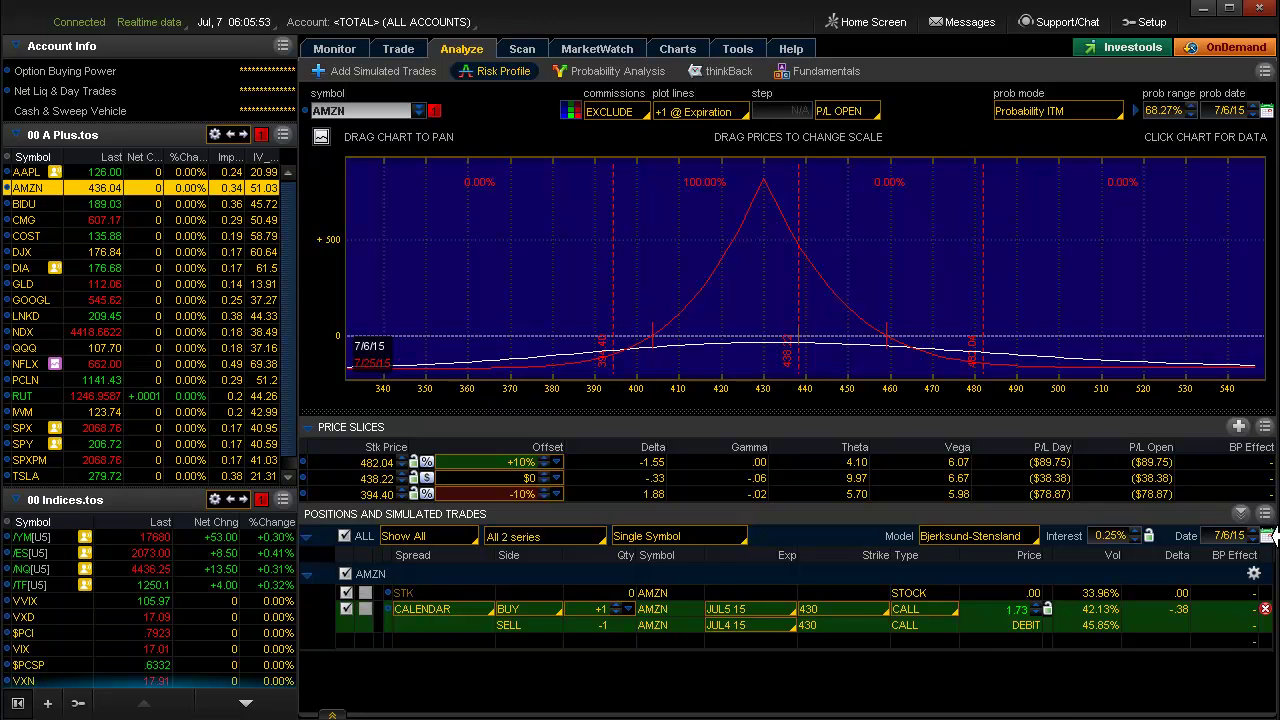
{"action": "left_click", "coordinate": [1269, 536]}
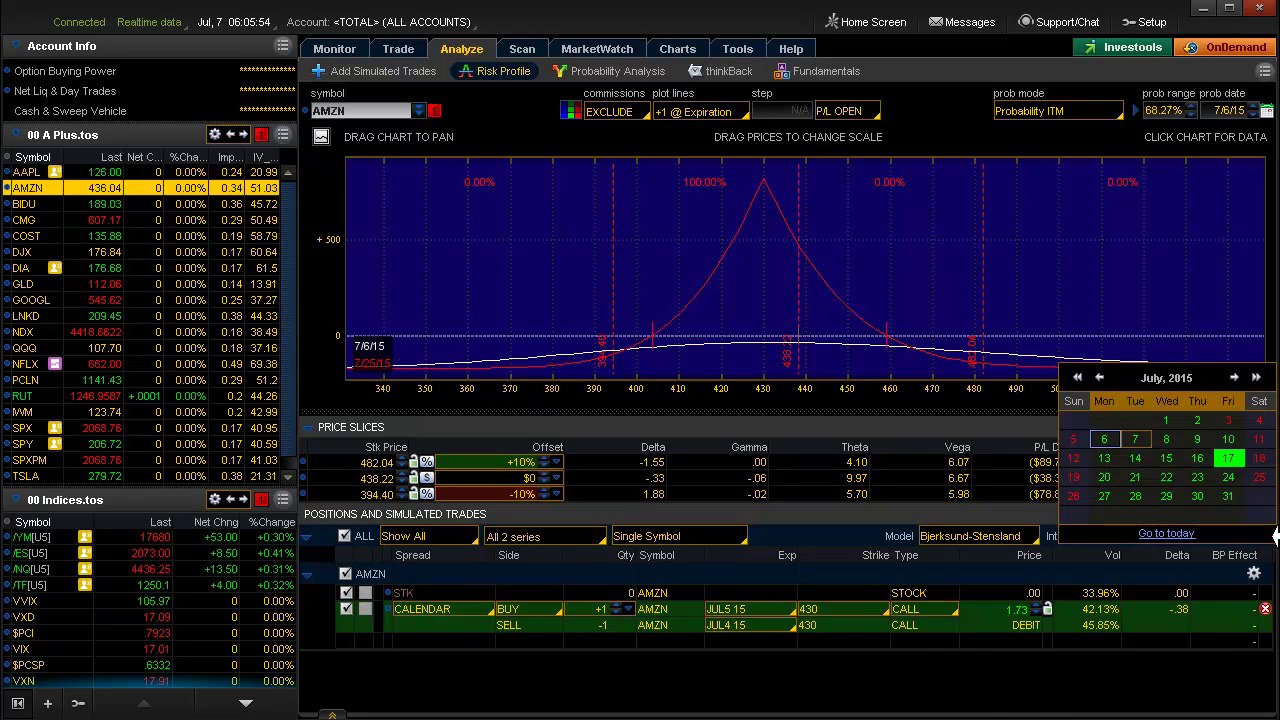
{"action": "left_click", "coordinate": [1137, 477]}
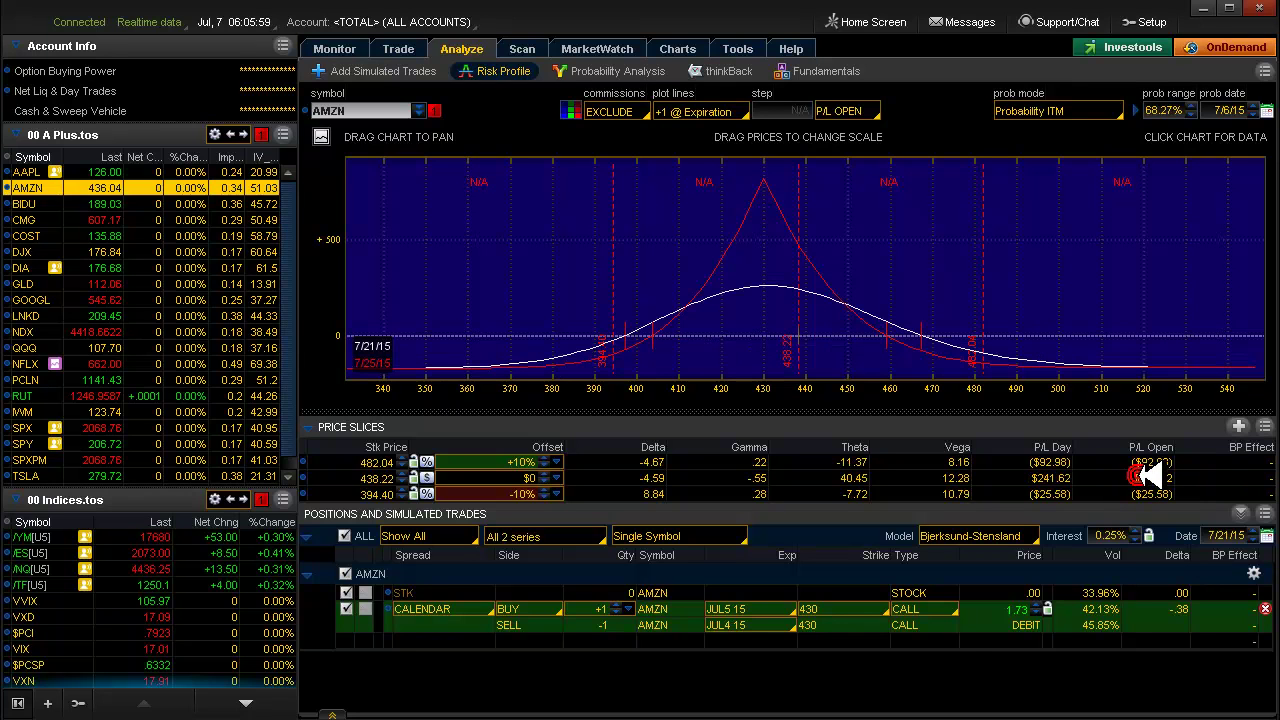
Reset the analysis parameters of the AMZN risk profile
{"action": "left_click", "coordinate": [1265, 514]}
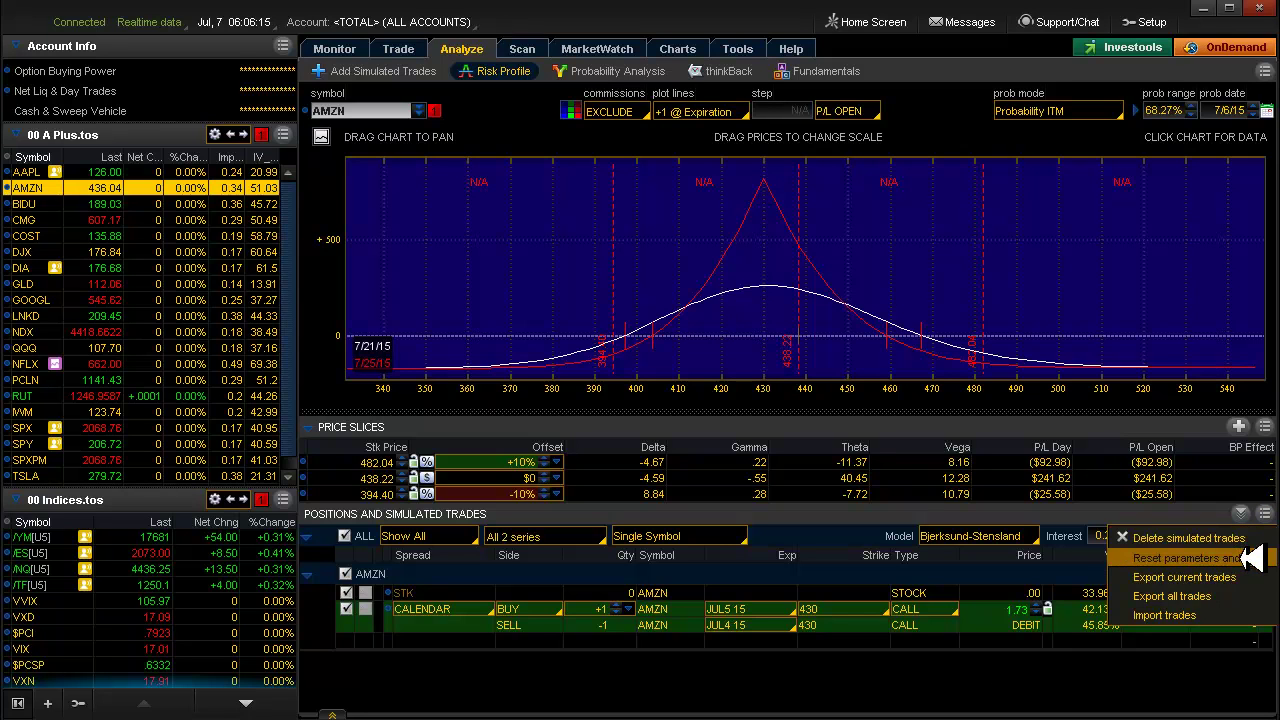
{"action": "left_click", "coordinate": [1198, 558]}
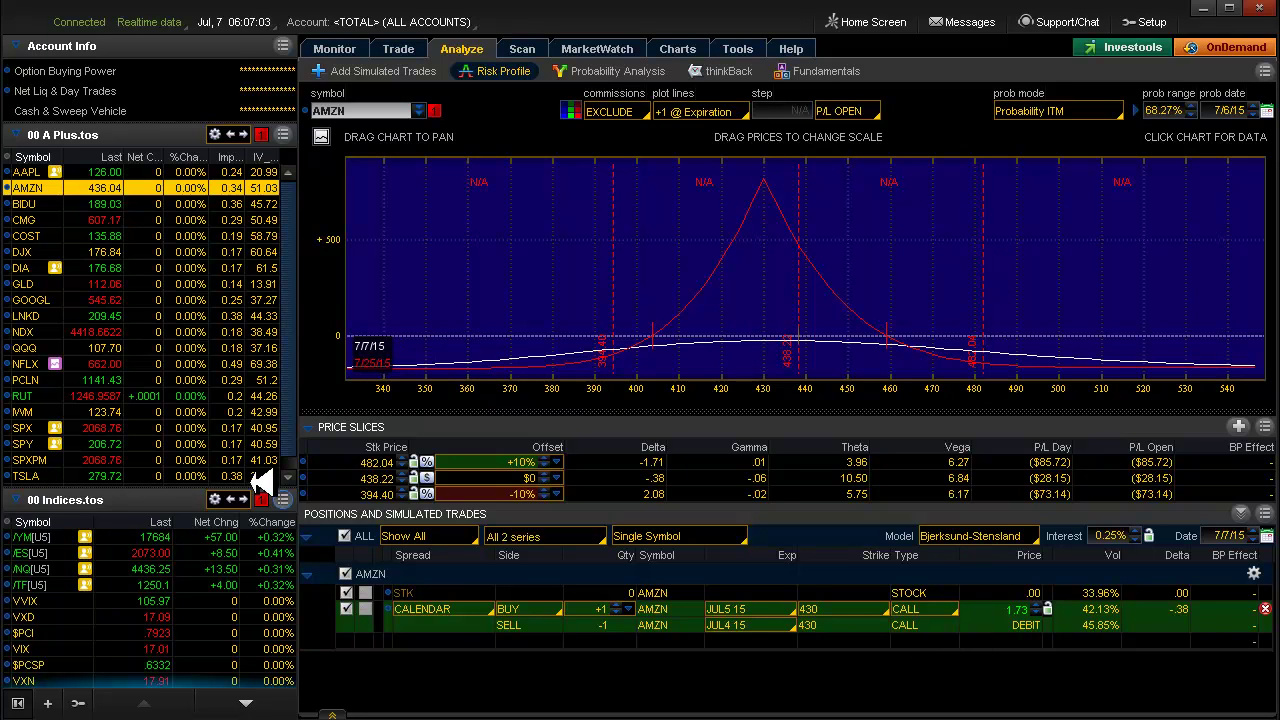
Examine the AMZN weekly and daily charts, shifting the daily time axis to include the 7/17/15 expiration
{"action": "left_click", "coordinate": [677, 48]}
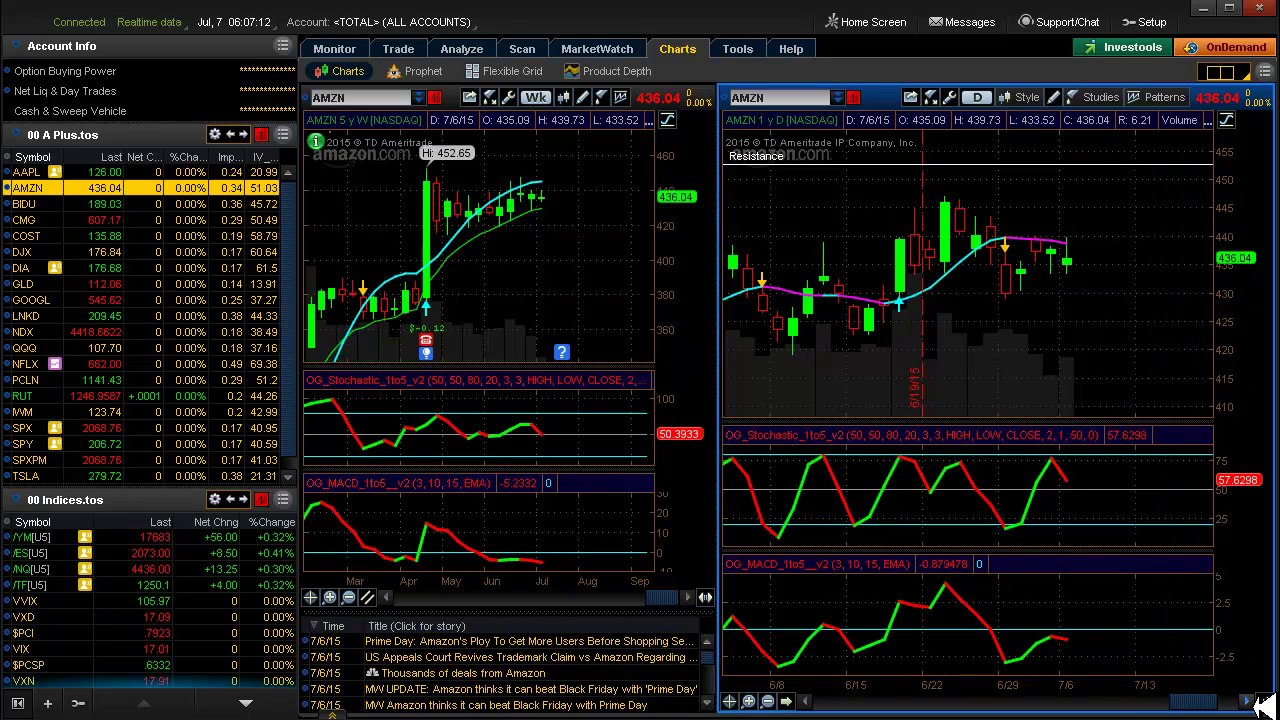
{"action": "left_click", "coordinate": [1262, 701]}
{"action": "left_click", "coordinate": [1262, 701]}
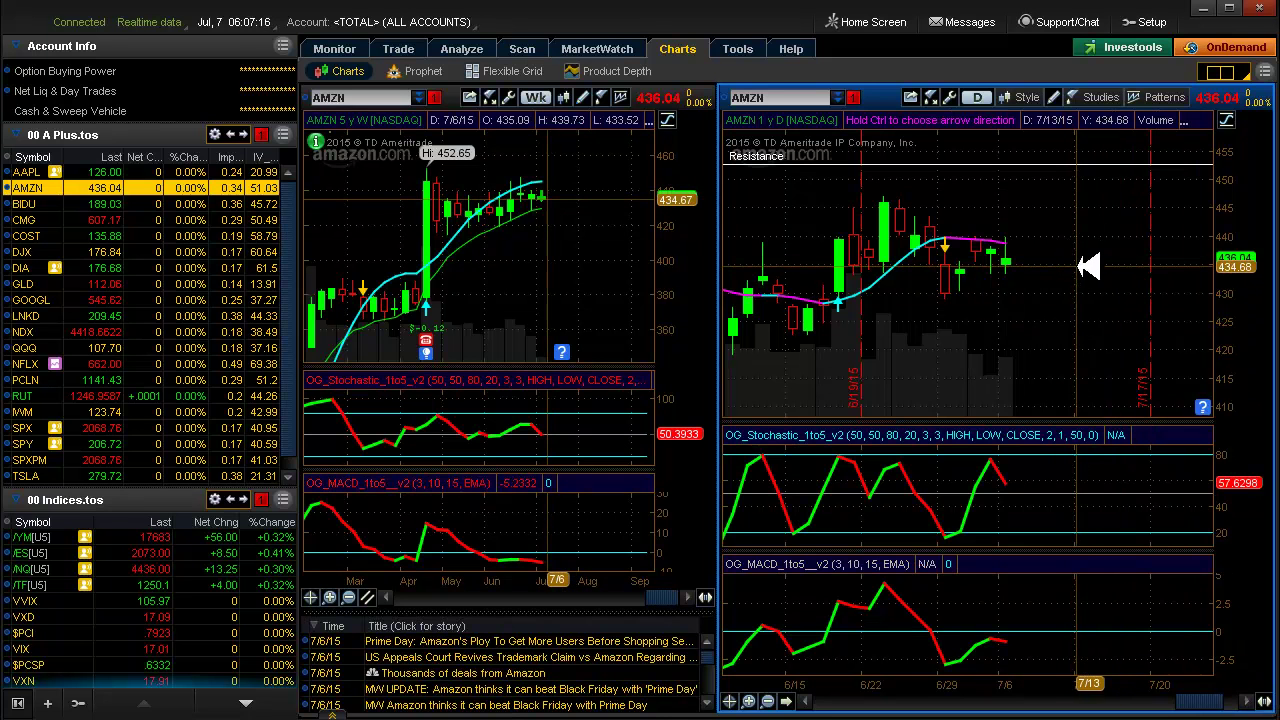
{"action": "left_click", "coordinate": [1262, 701]}
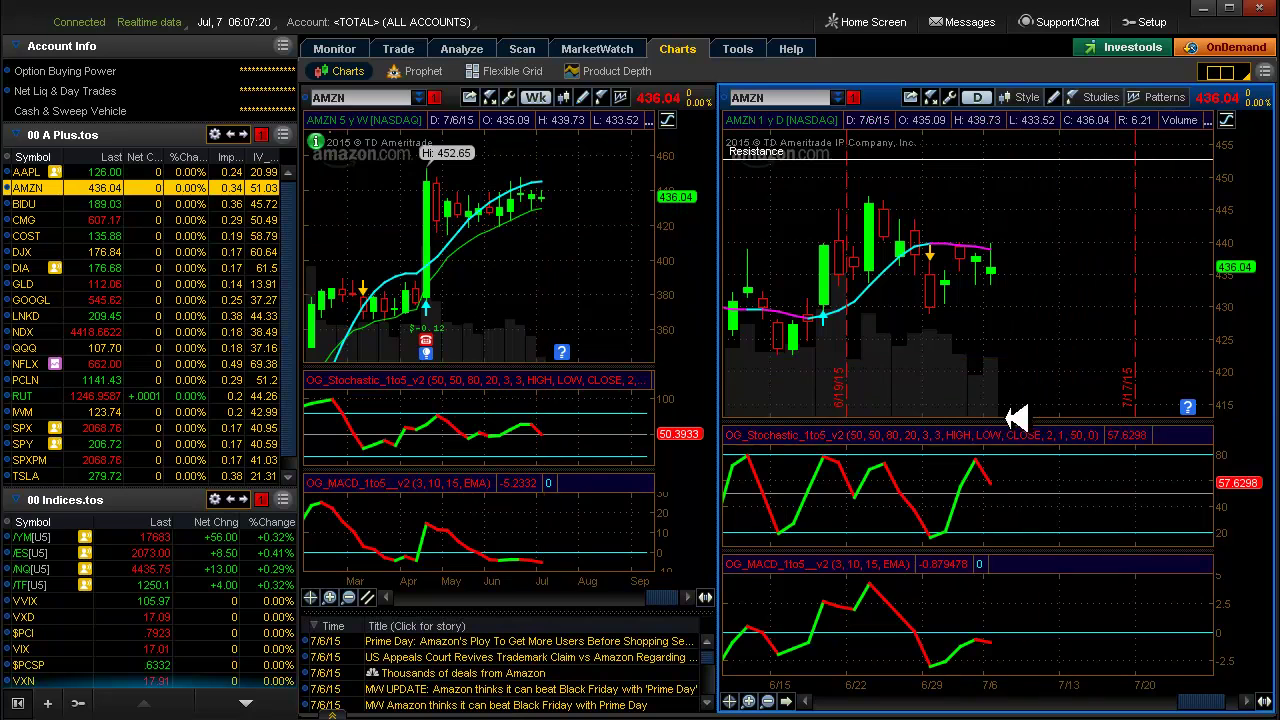
{"action": "left_click_drag", "start_coordinate": [1220, 697], "coordinate": [1198, 700]}
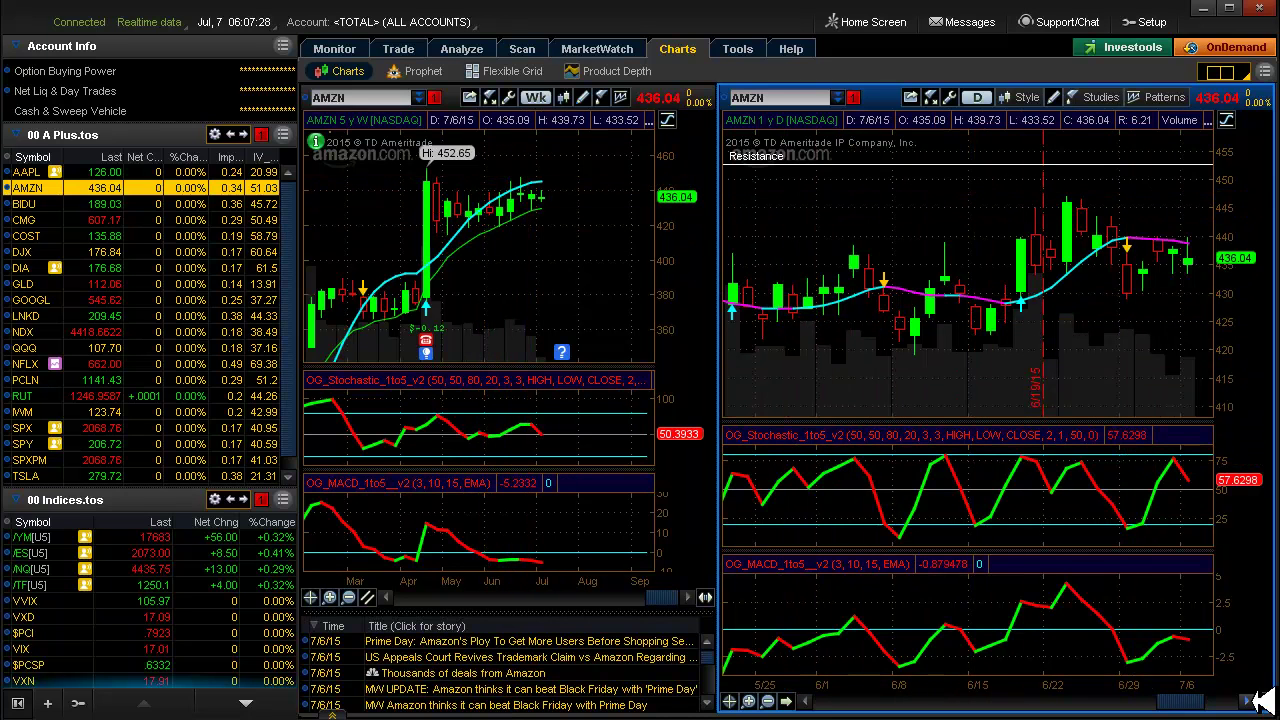
{"action": "left_click", "coordinate": [1250, 700]}
{"action": "left_click", "coordinate": [1258, 702]}
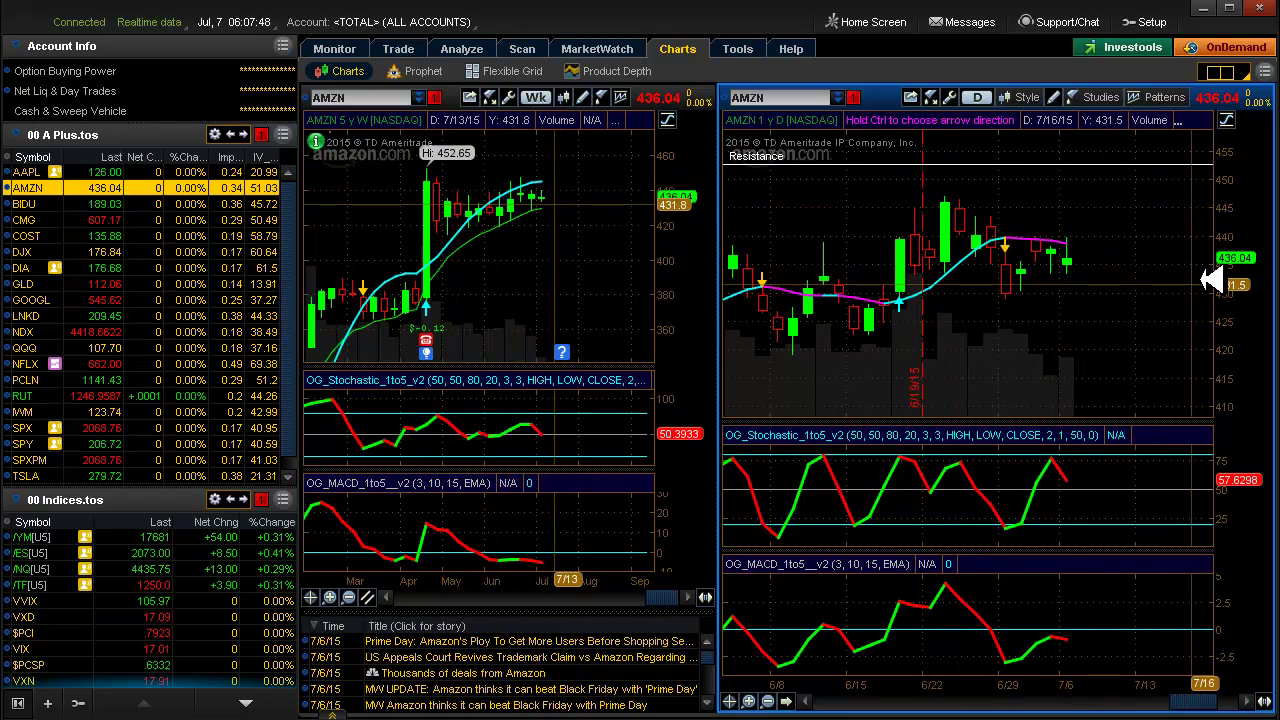
{"action": "left_click", "coordinate": [1262, 701]}
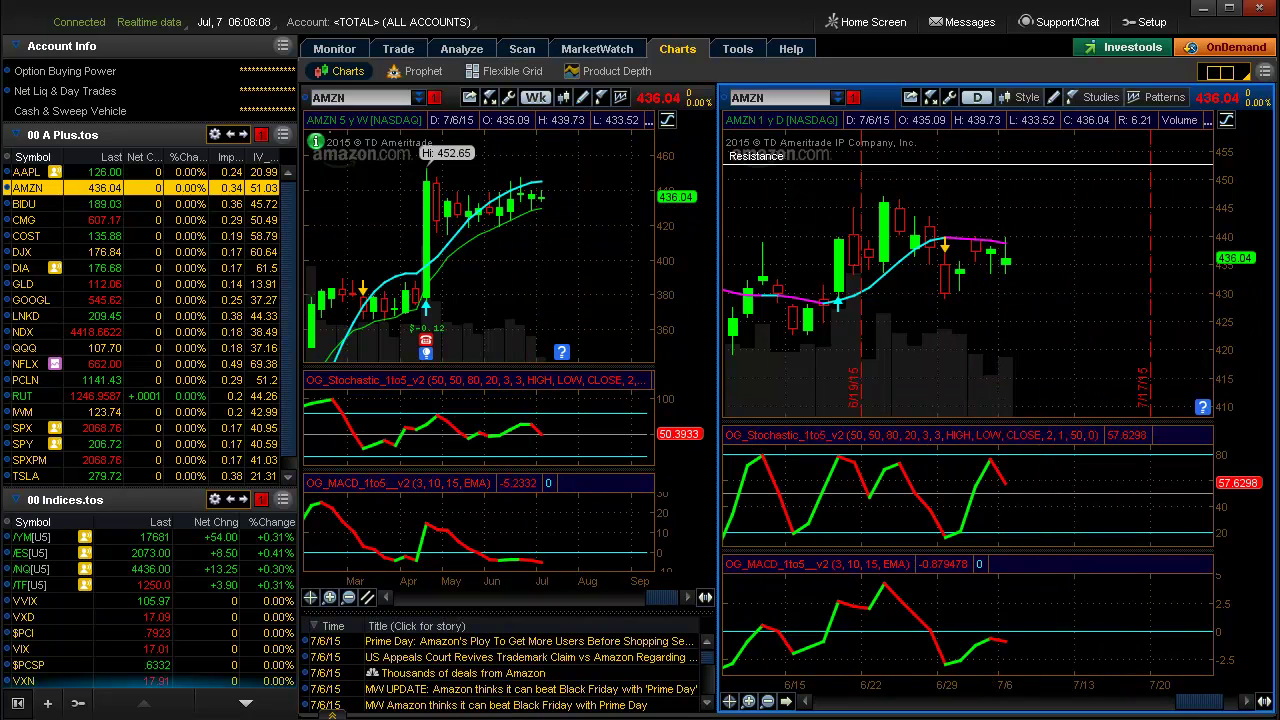
{"action": "left_click", "coordinate": [815, 702]}
{"action": "left_click", "coordinate": [815, 702]}
{"action": "left_click", "coordinate": [815, 702]}
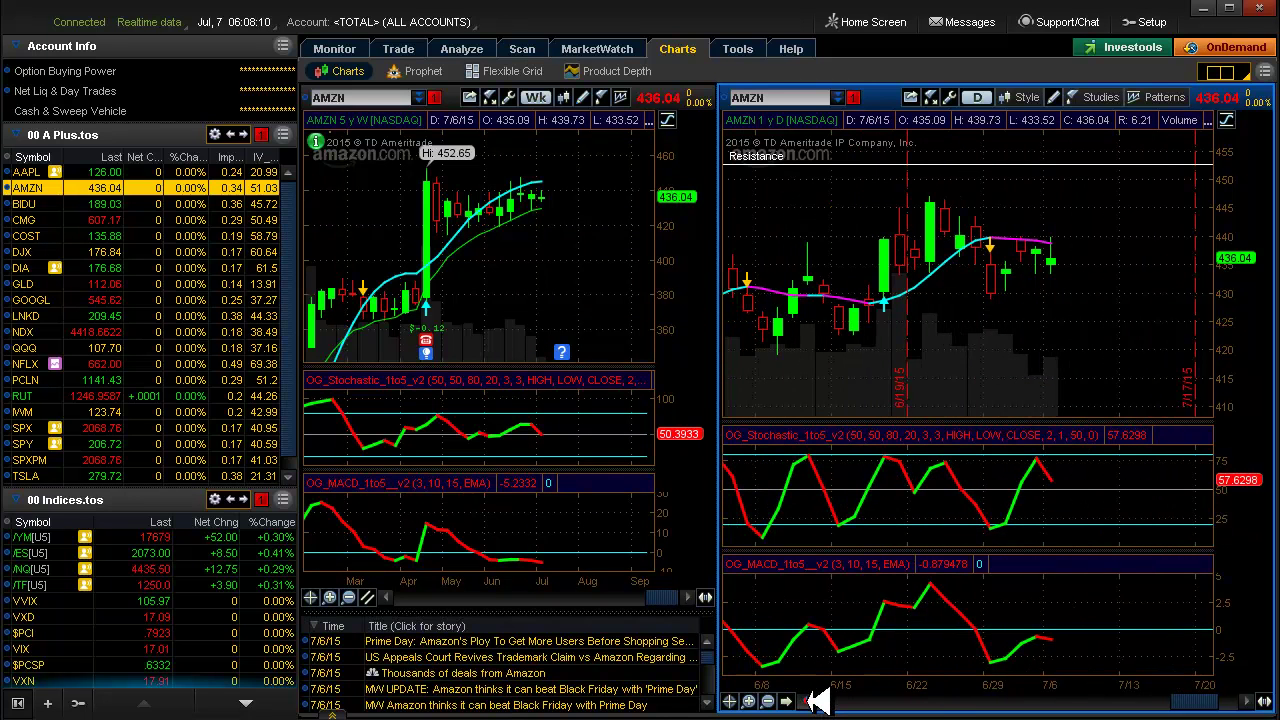
{"action": "left_click", "coordinate": [815, 702]}
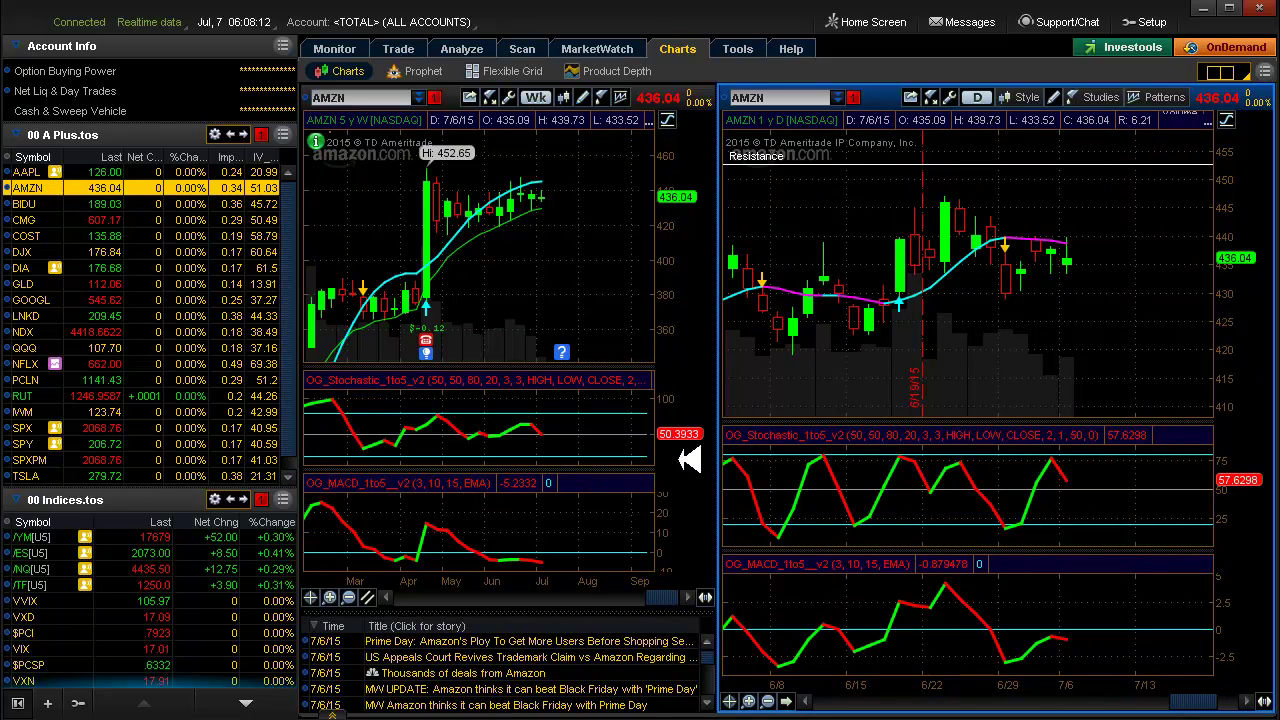
Review the BIDU and CMG charts, extending the CMG daily chart past the 7/17/15 expiration
{"action": "key", "text": "Down"}
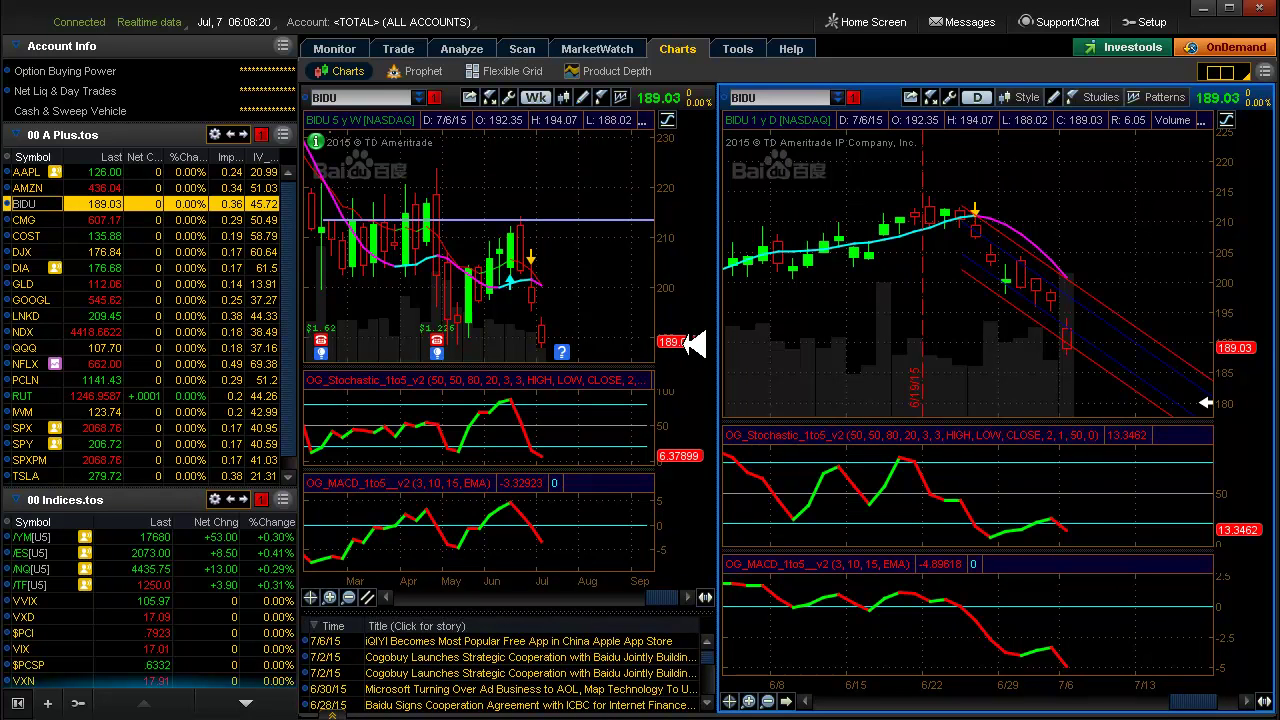
{"action": "left_click", "coordinate": [1210, 403]}
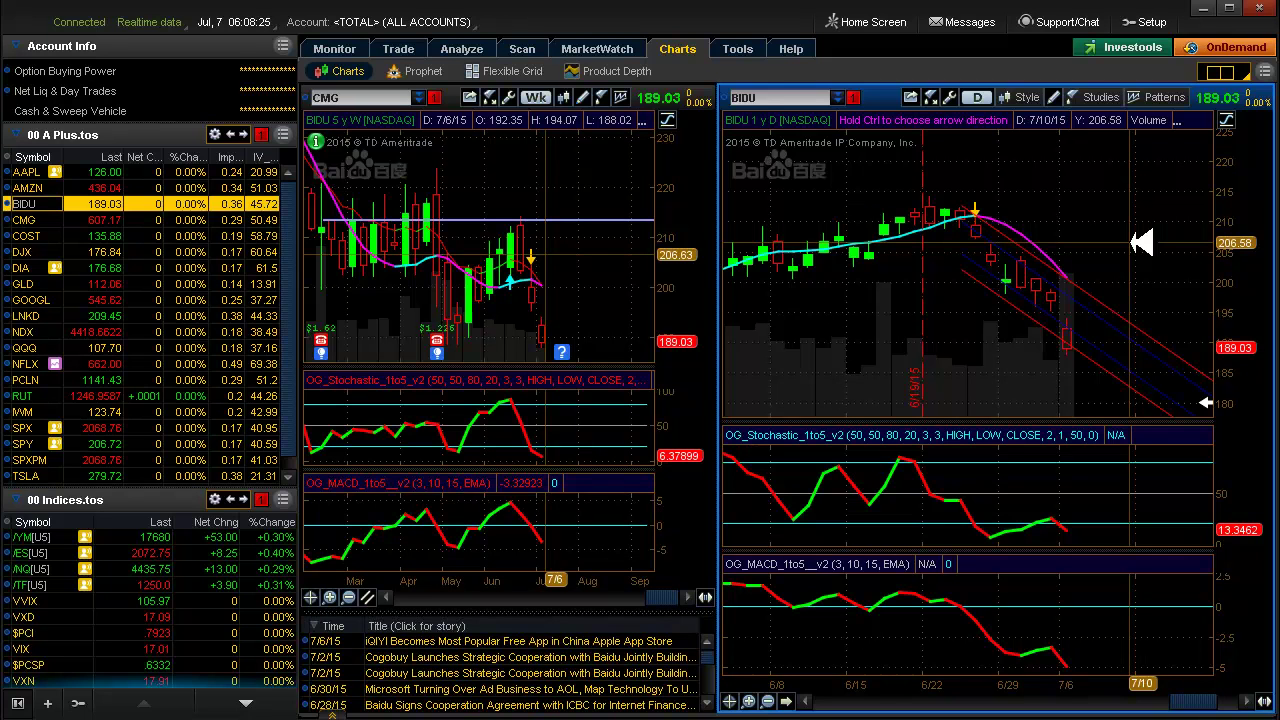
{"action": "key", "text": "Down"}
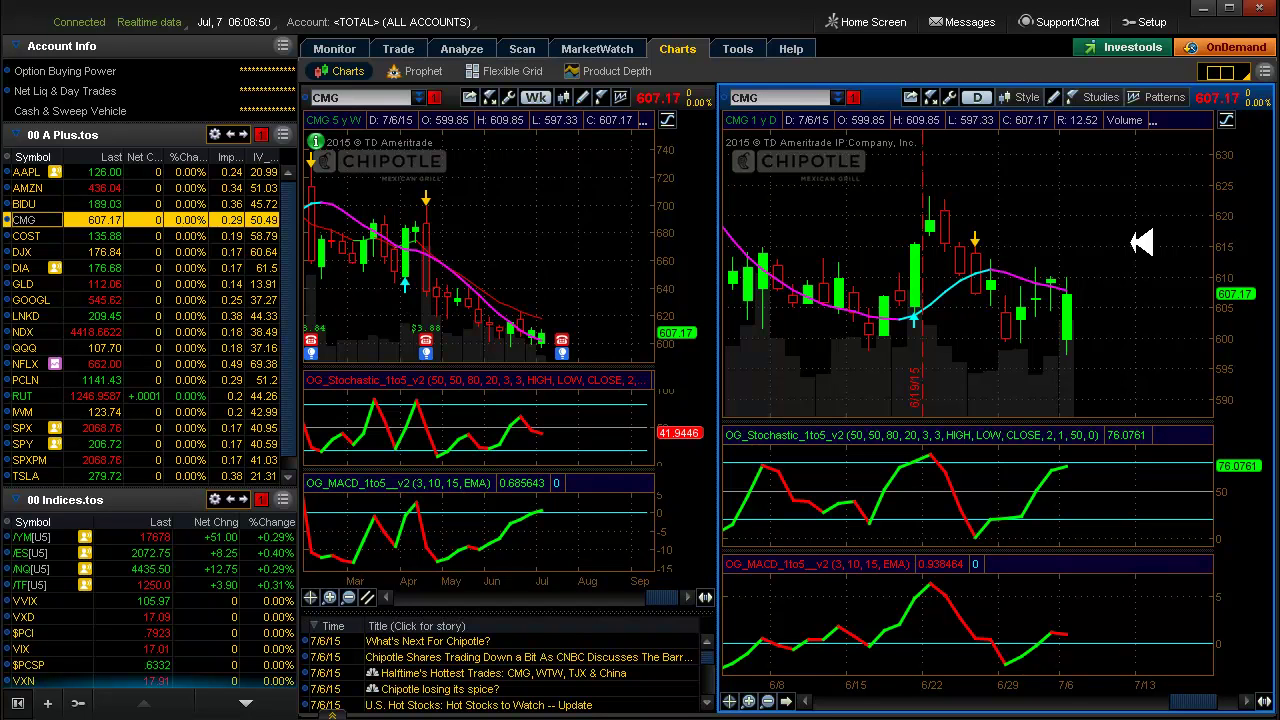
{"action": "left_click", "coordinate": [1258, 703]}
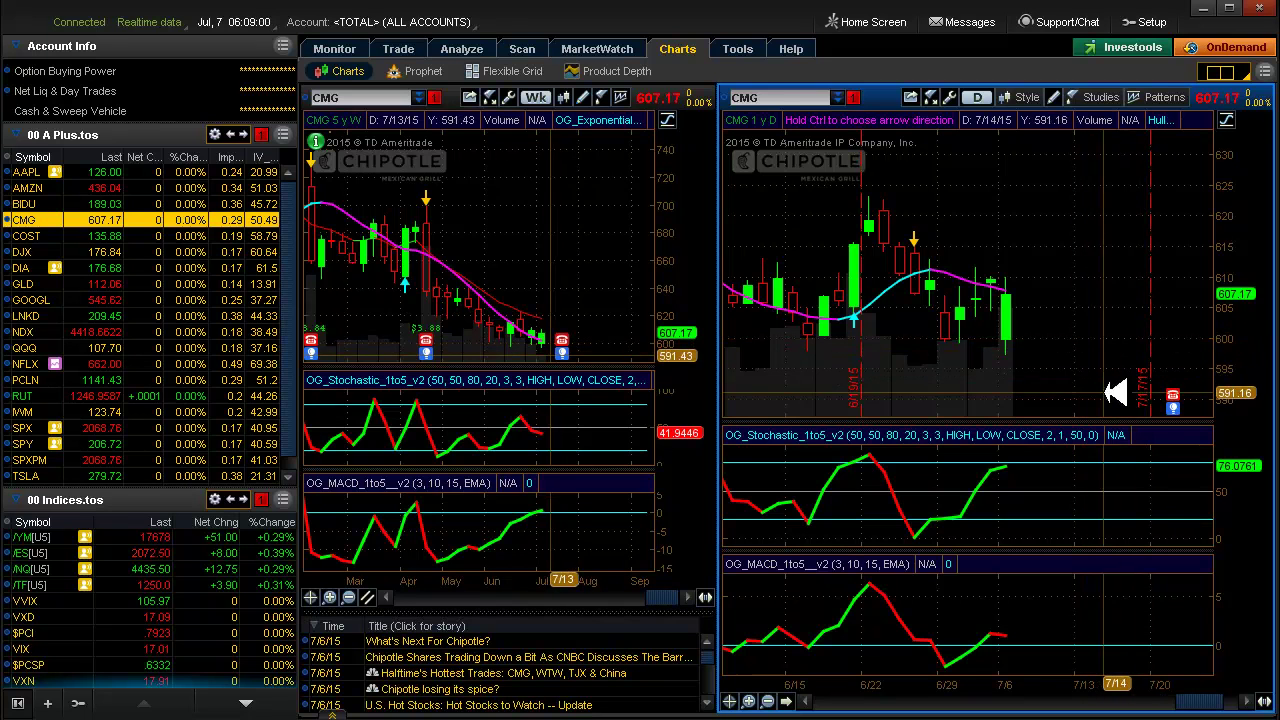
Add a simulated purchase of the CMG JUL5 15/JUL4 15 600 put calendar
{"action": "left_click", "coordinate": [478, 47]}
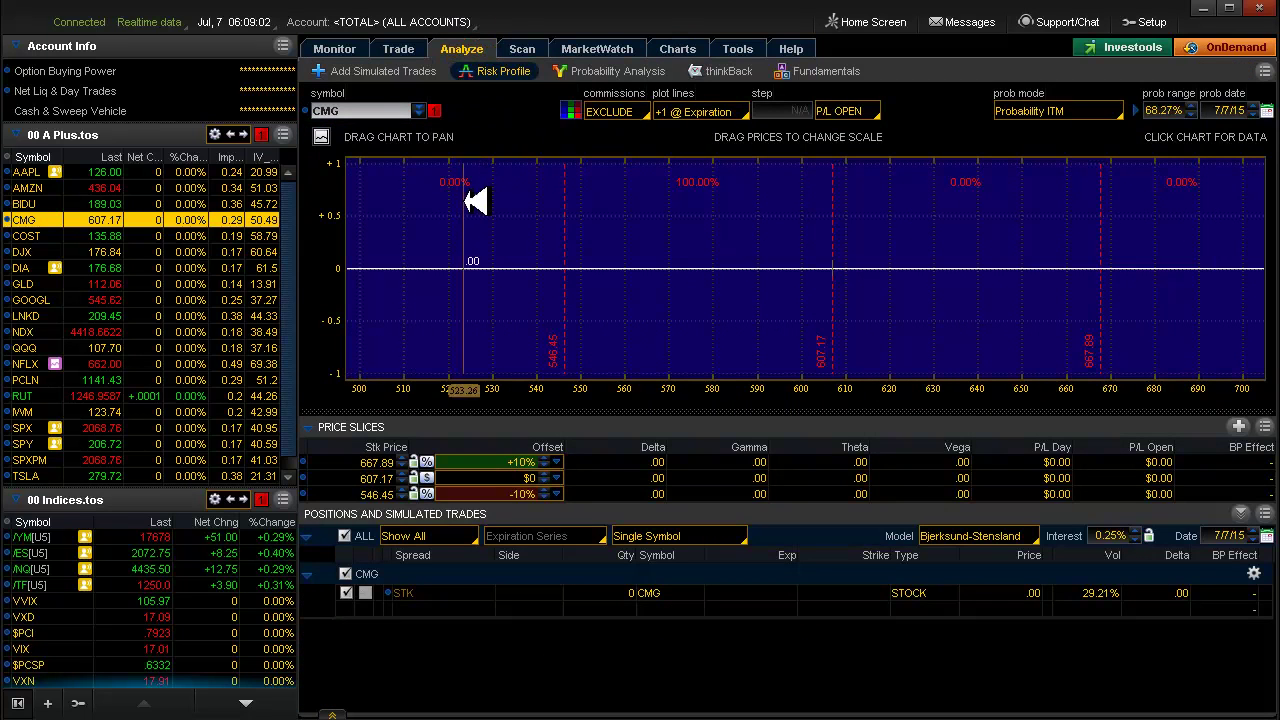
{"action": "left_click", "coordinate": [395, 50]}
{"action": "left_click", "coordinate": [458, 49]}
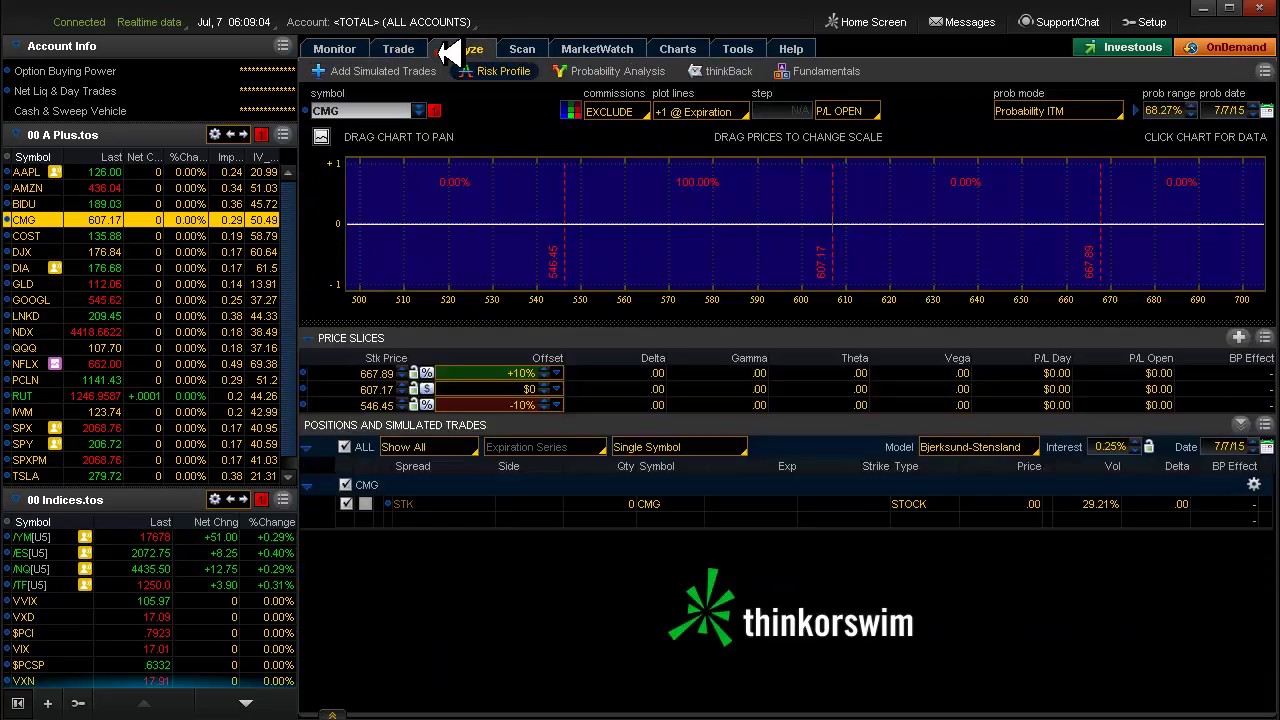
{"action": "left_click", "coordinate": [410, 70]}
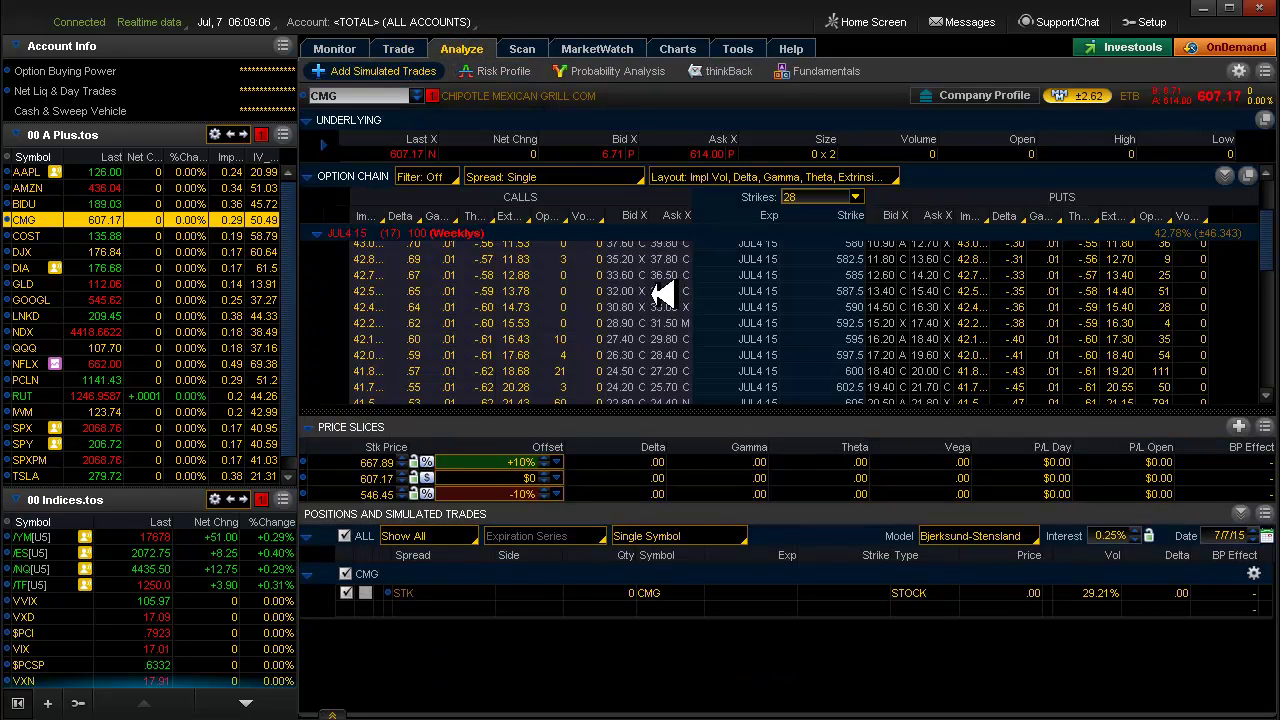
{"action": "scroll", "coordinate": [930, 316], "scroll_direction": "down", "scroll_amount": 1}
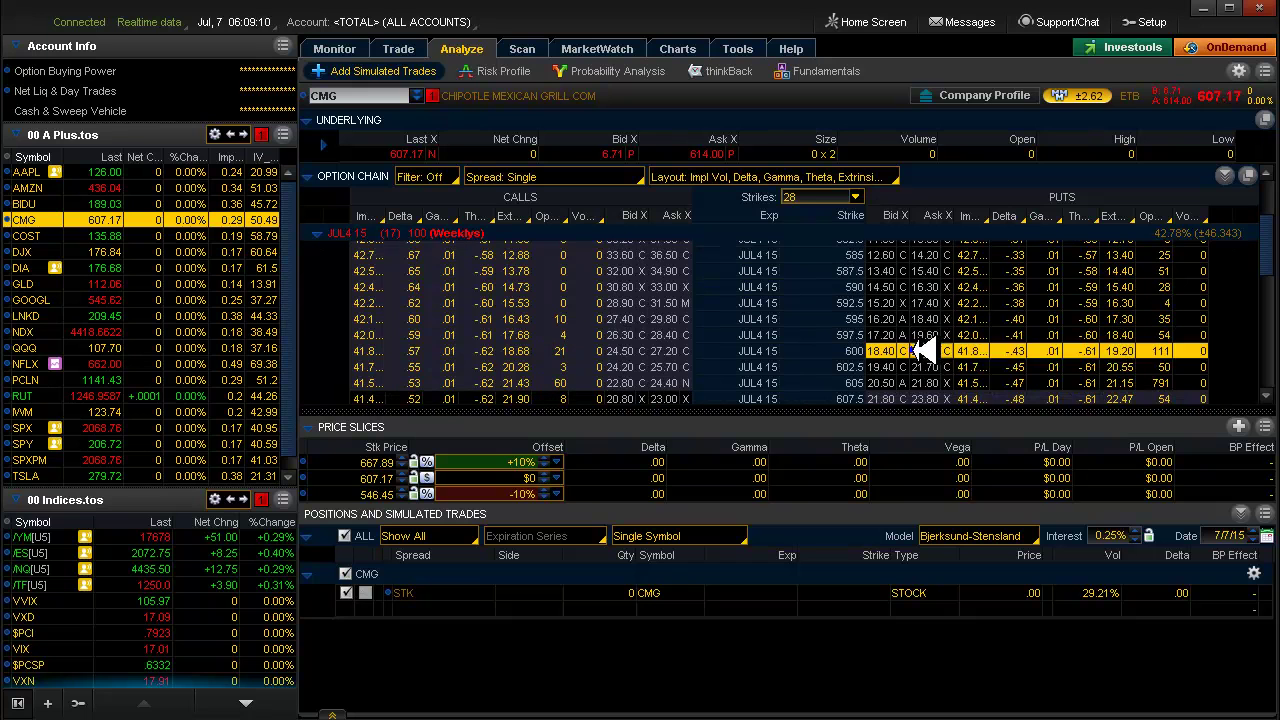
{"action": "right_click", "coordinate": [914, 350]}
{"action": "mouse_move", "coordinate": [945, 363]}
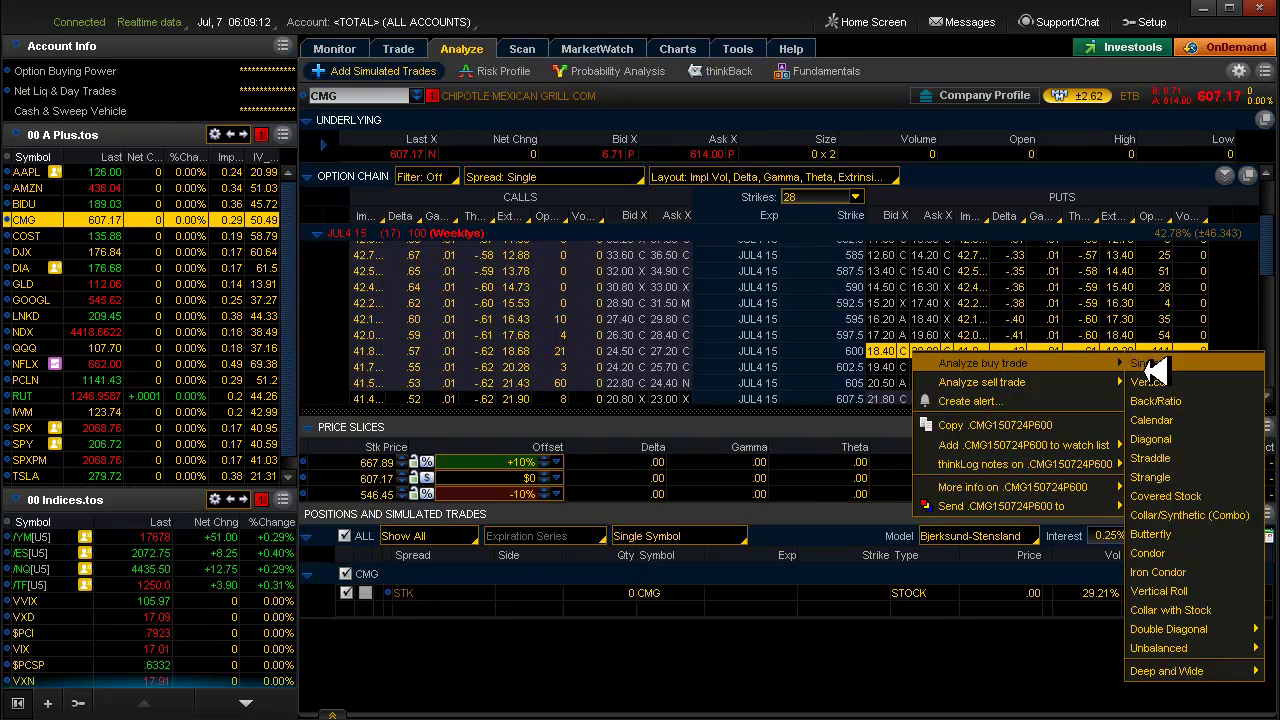
{"action": "left_click", "coordinate": [1143, 420]}
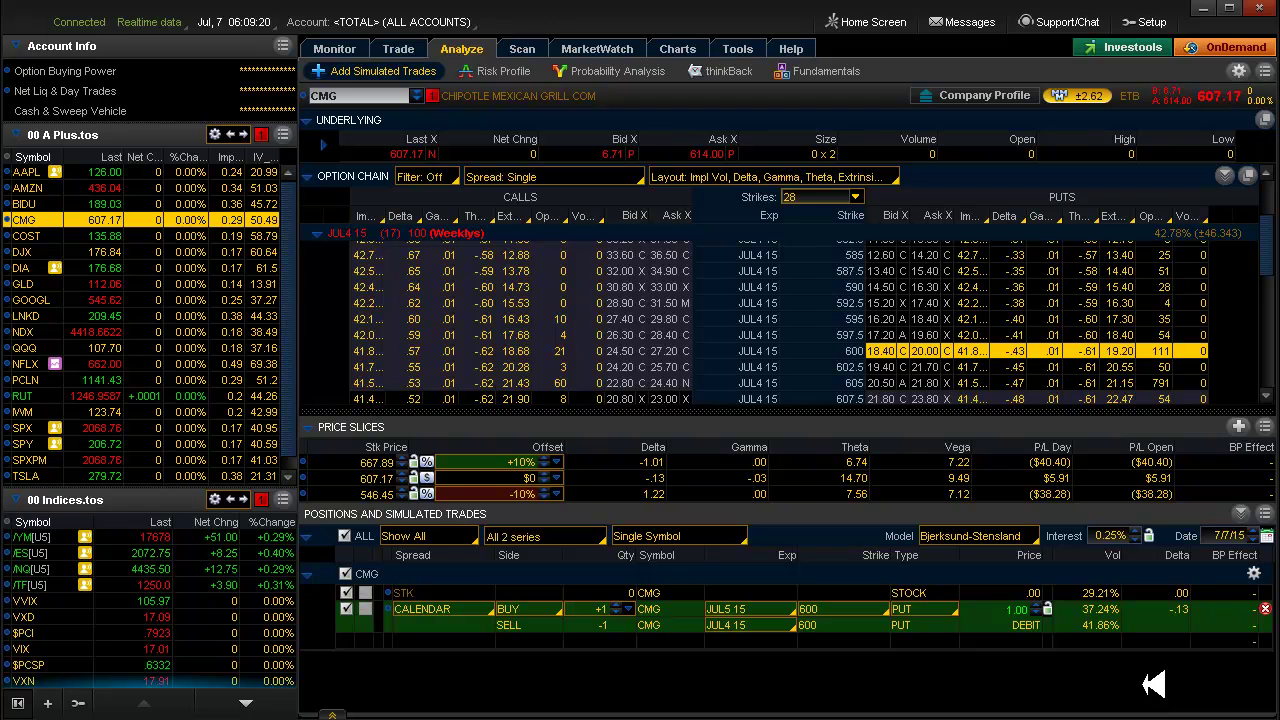
Compare the CMG weekly and daily charts with the simulated put calendar, shifting the weekly chart further back in time
{"action": "left_click", "coordinate": [677, 48]}
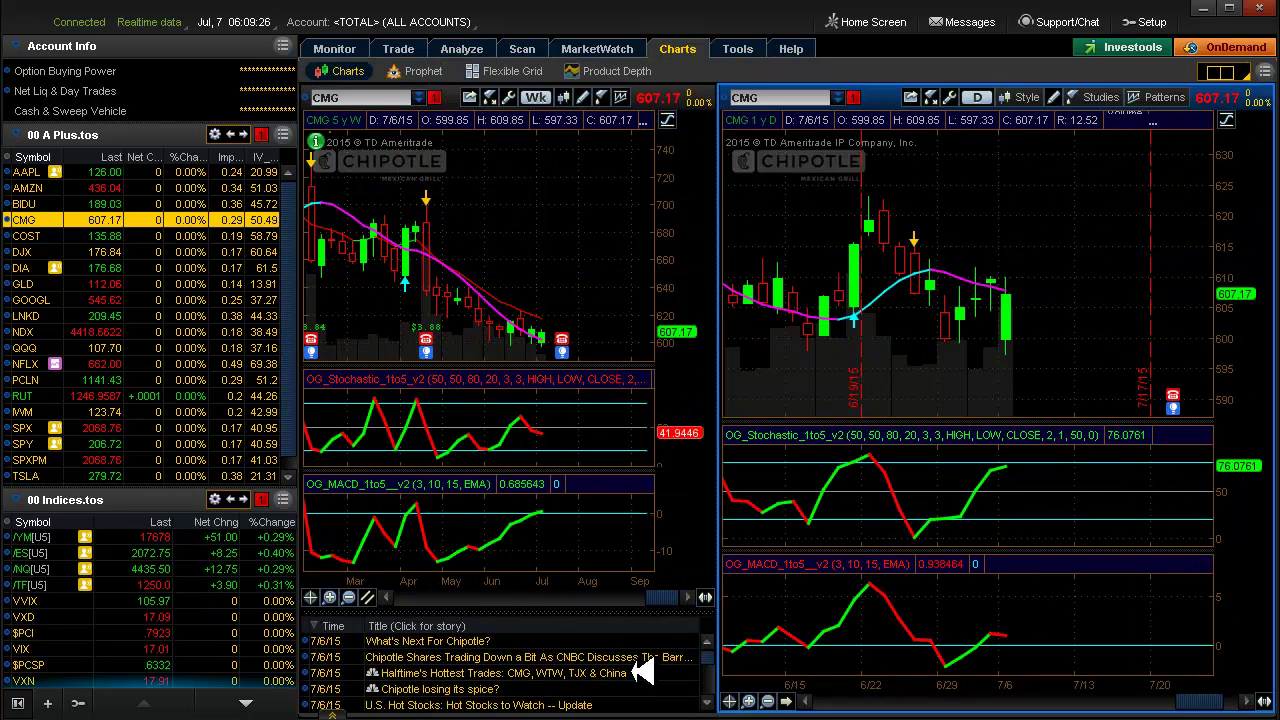
{"action": "mouse_move", "coordinate": [666, 599]}
{"action": "left_mouse_down"}
{"action": "mouse_move", "coordinate": [652, 598]}
{"action": "mouse_move", "coordinate": [671, 601]}
{"action": "left_mouse_up"}
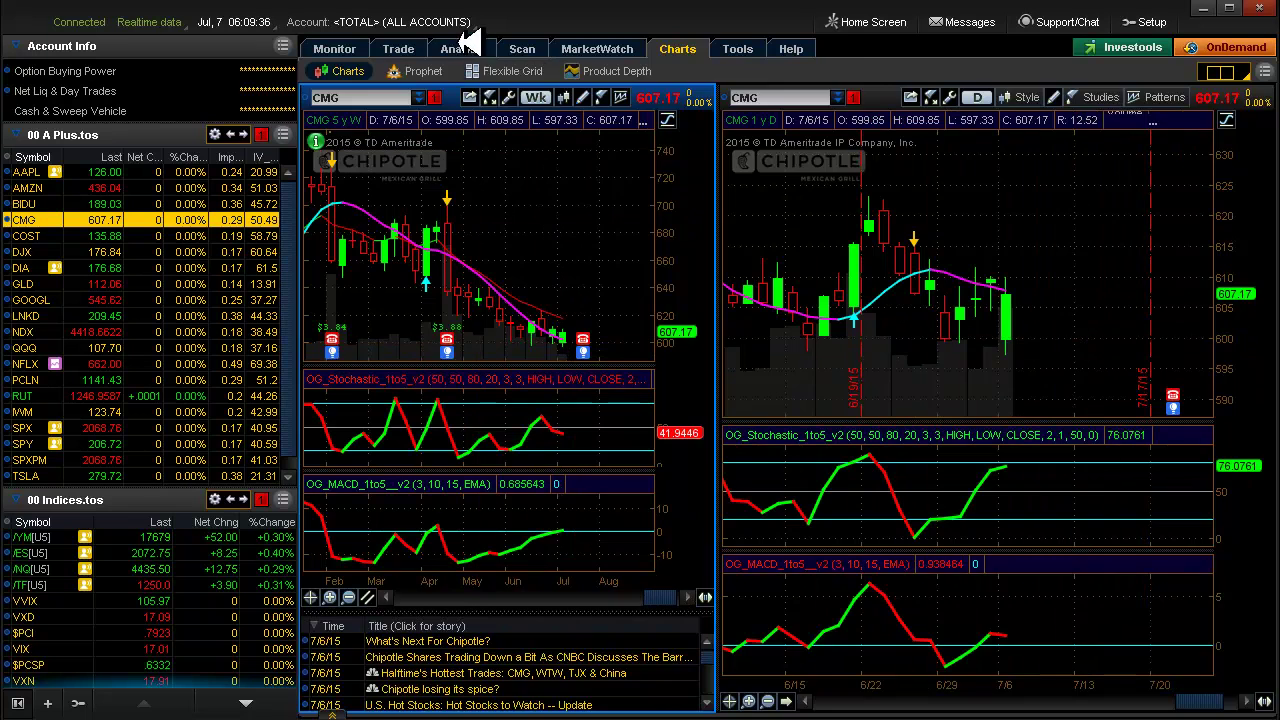
{"action": "left_click", "coordinate": [464, 44]}
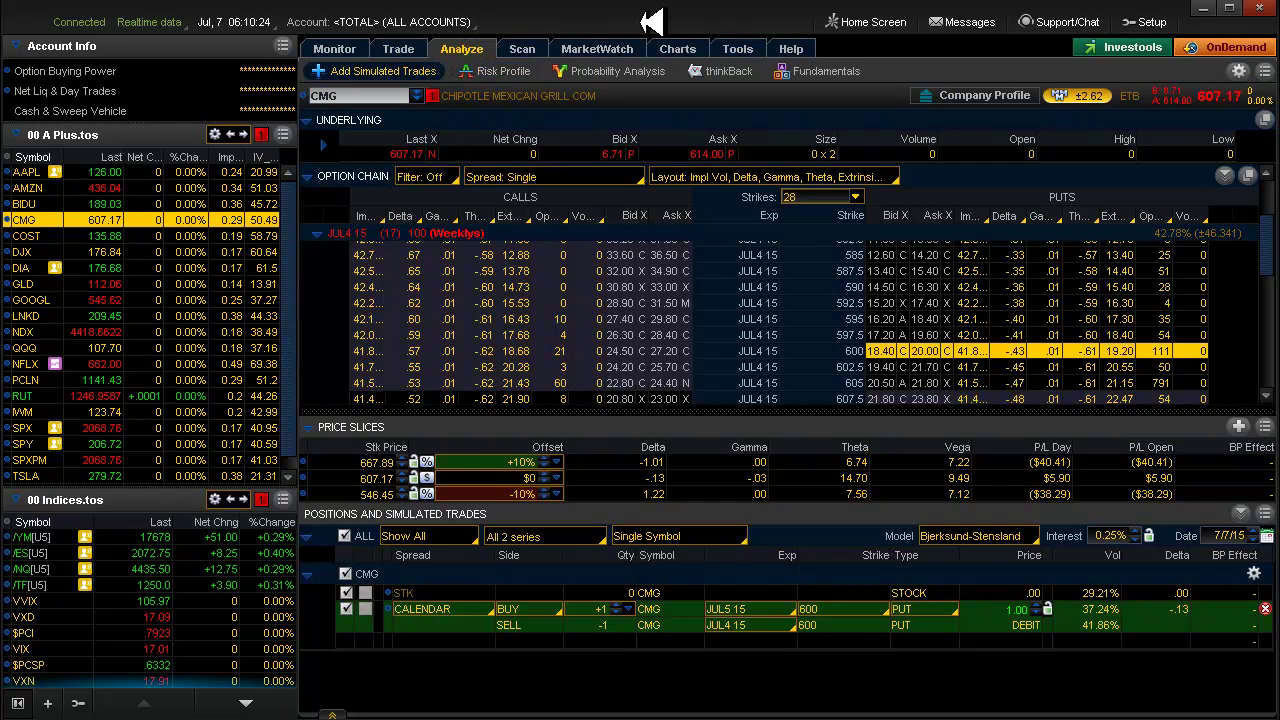
{"action": "left_click", "coordinate": [690, 47]}
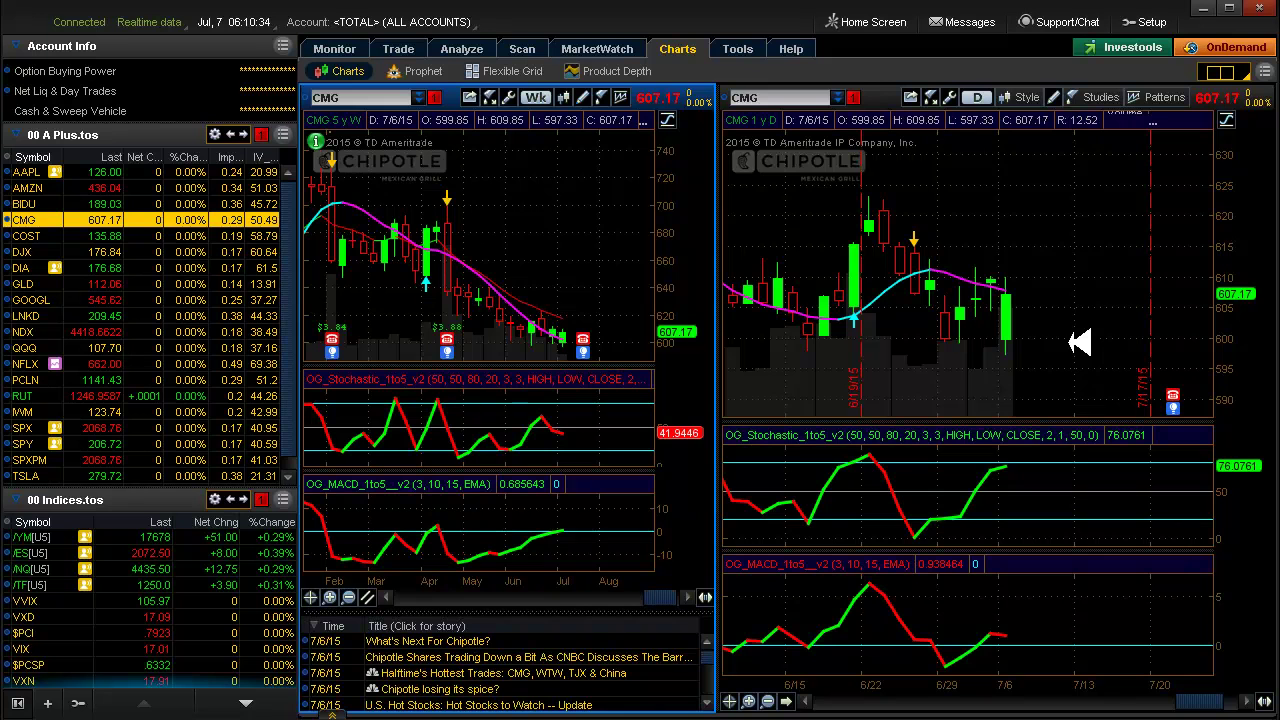
Review the COST charts, the risk profile of its open calendar and the account's position statement
{"action": "key", "text": "Down"}
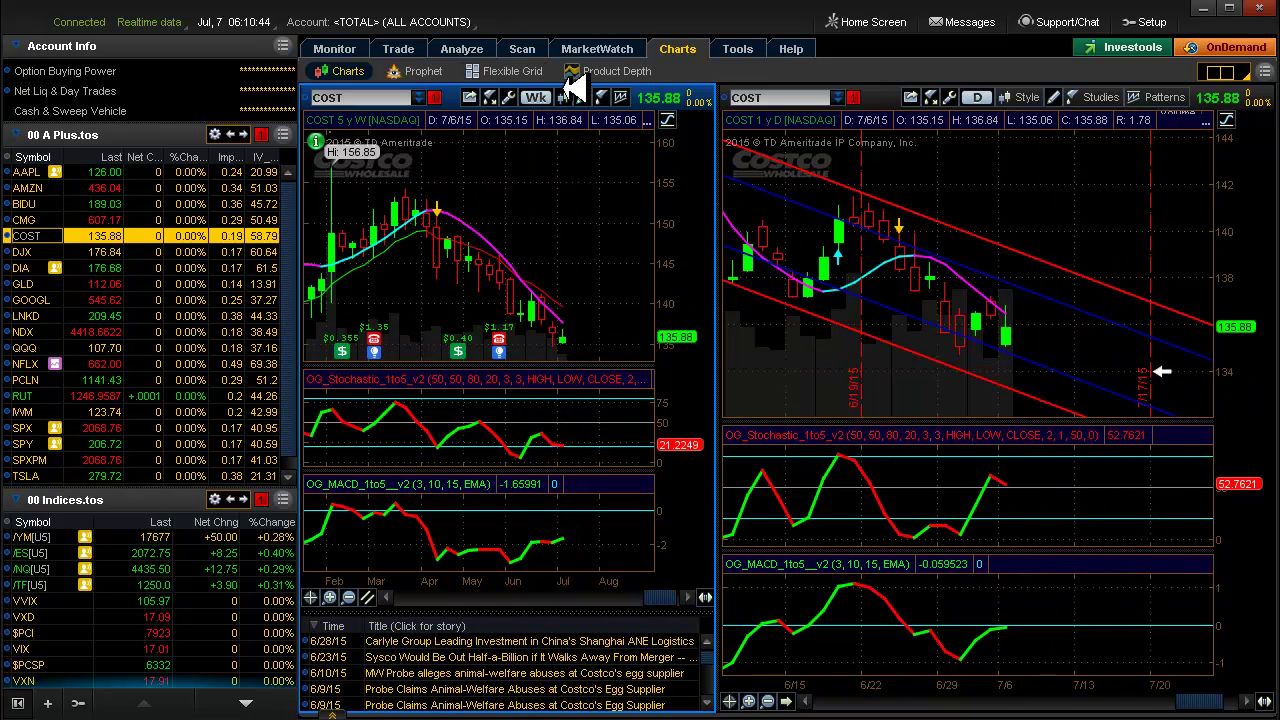
{"action": "left_click", "coordinate": [472, 48]}
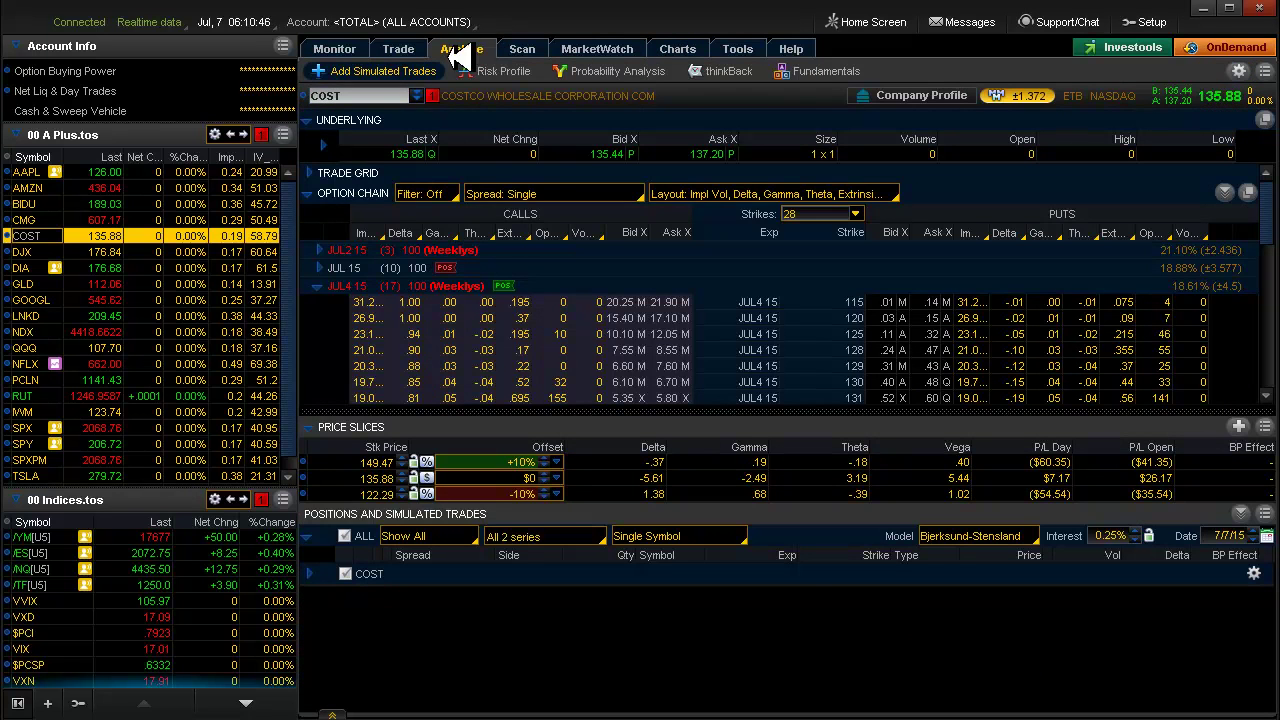
{"action": "left_click", "coordinate": [497, 72]}
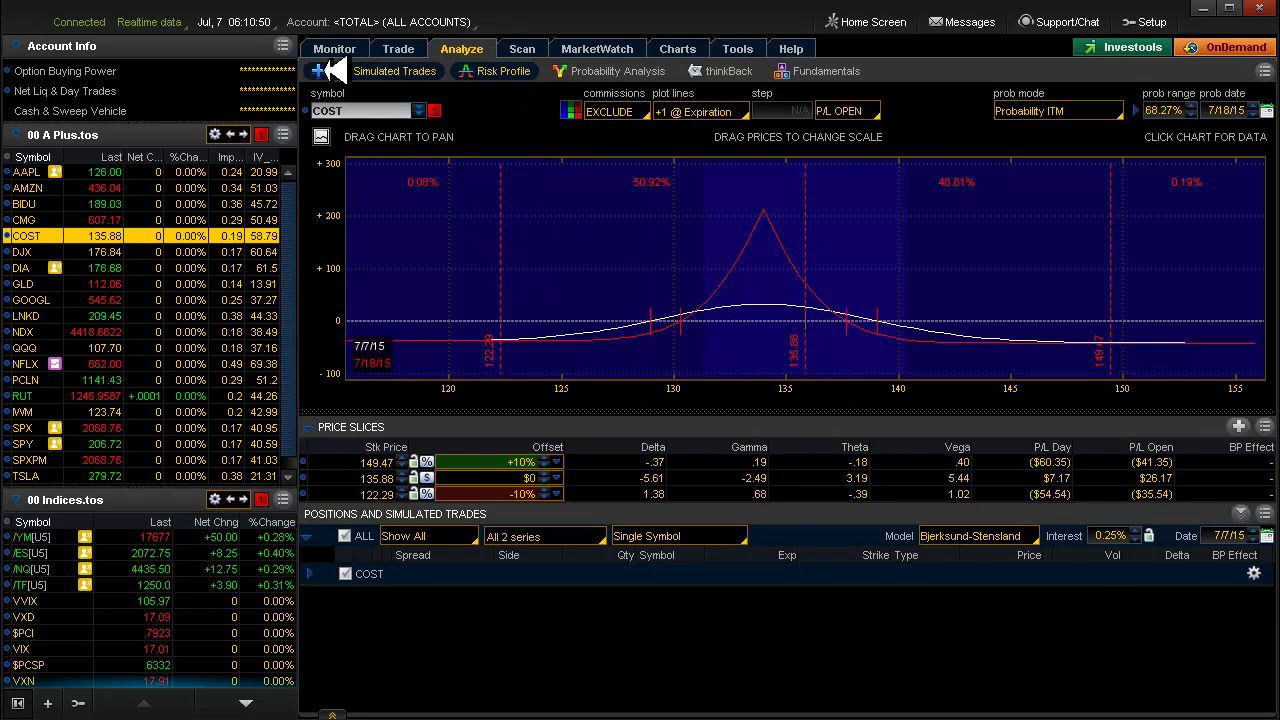
{"action": "left_click", "coordinate": [331, 48]}
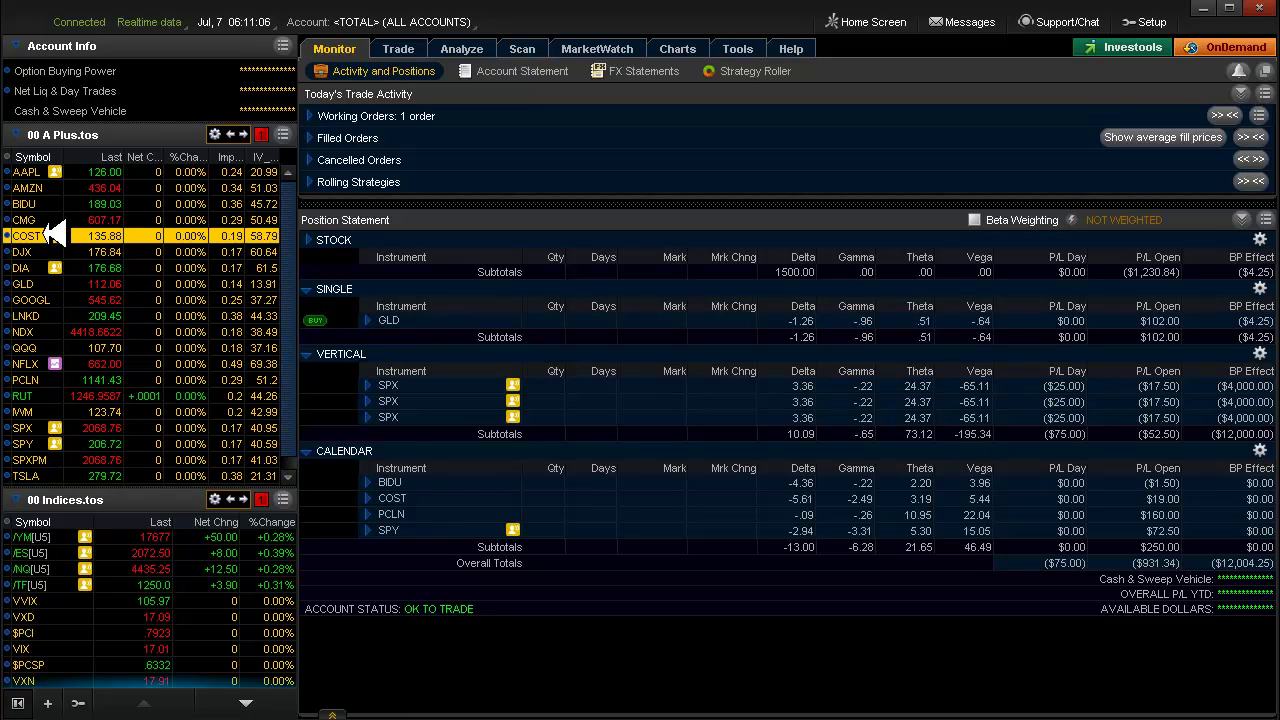
Return to the COST charts and review the charts of the following watchlist symbols from DJX through NFLX
{"action": "left_click", "coordinate": [683, 46]}
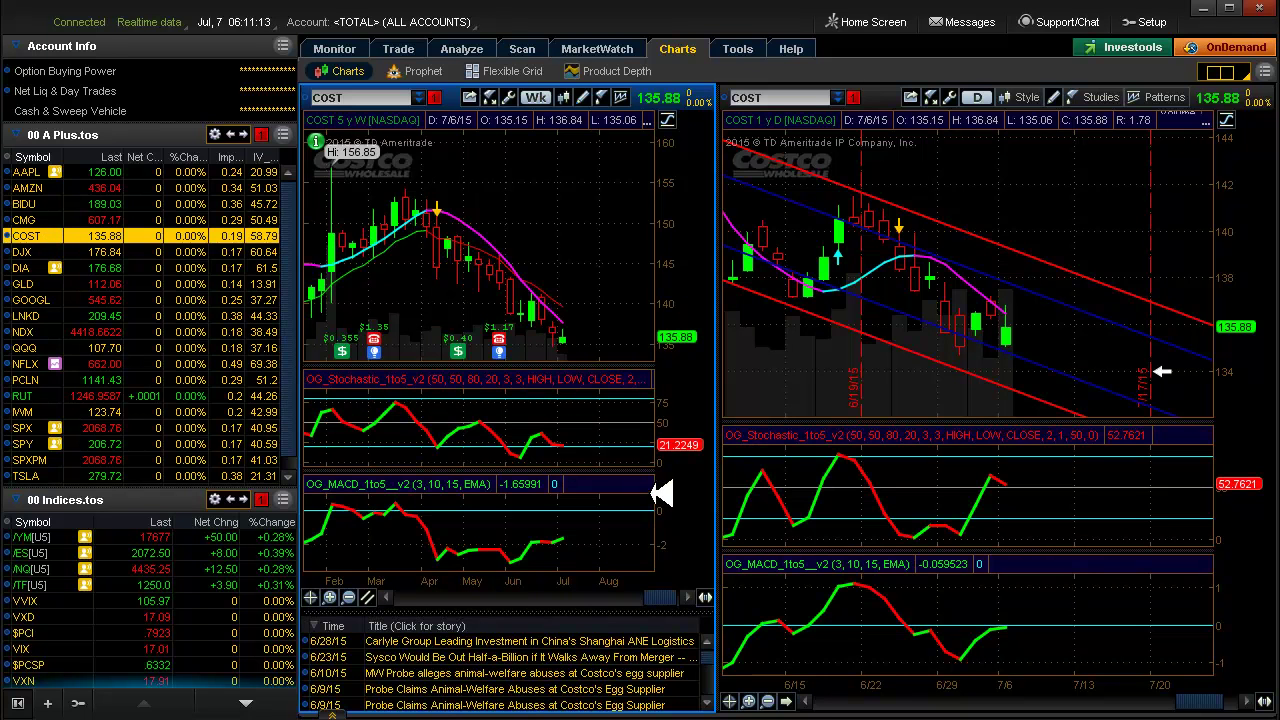
{"action": "key", "text": "Down"}
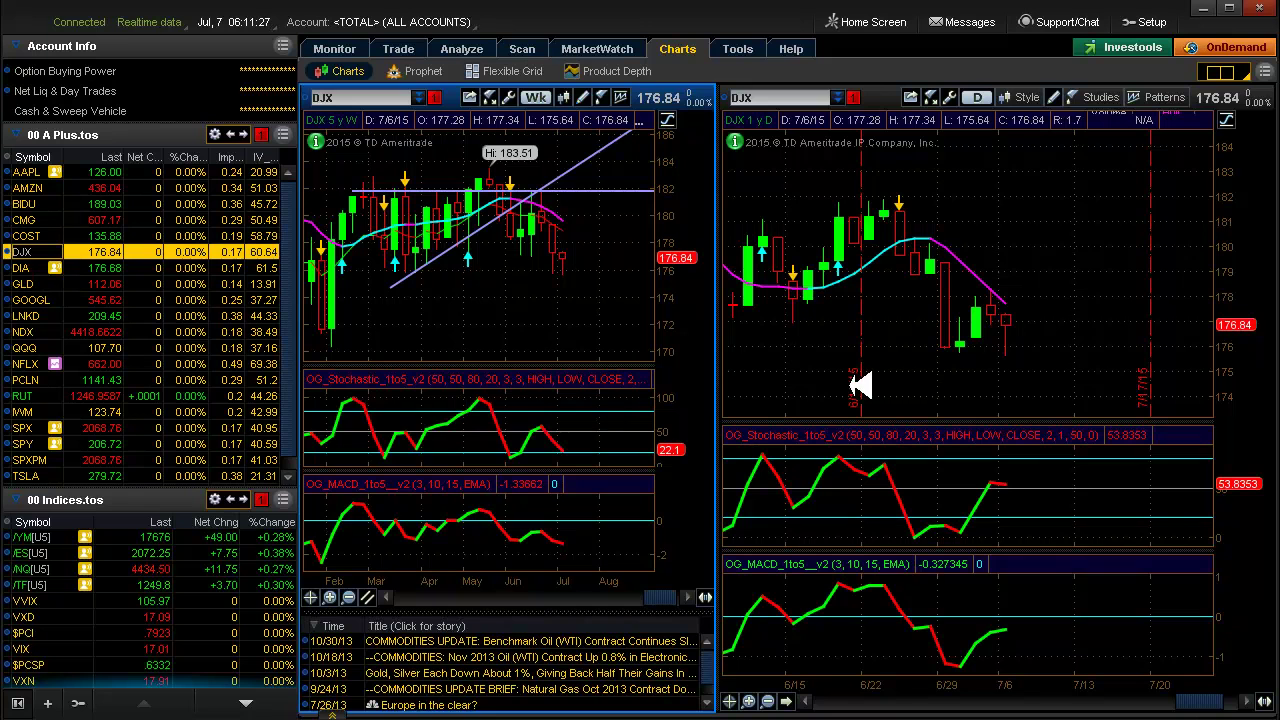
{"action": "key", "text": "Down"}
{"action": "key", "text": "Down"}
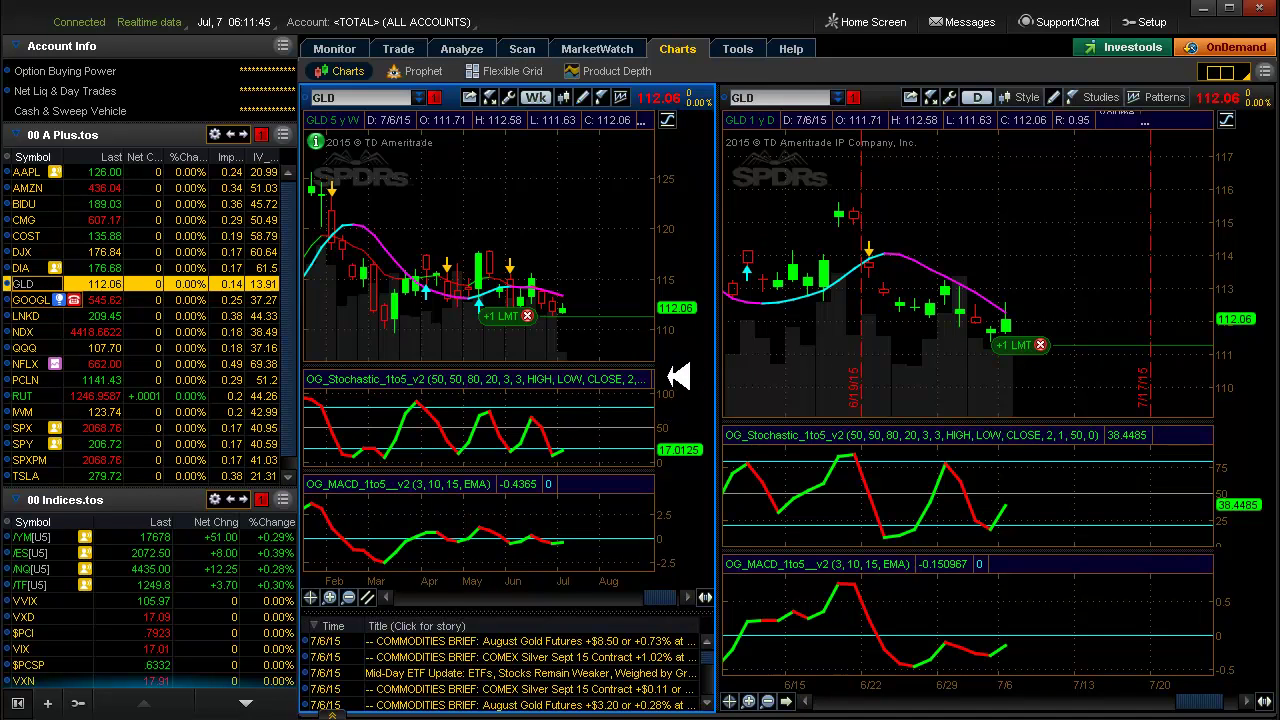
{"action": "key", "text": "Down"}
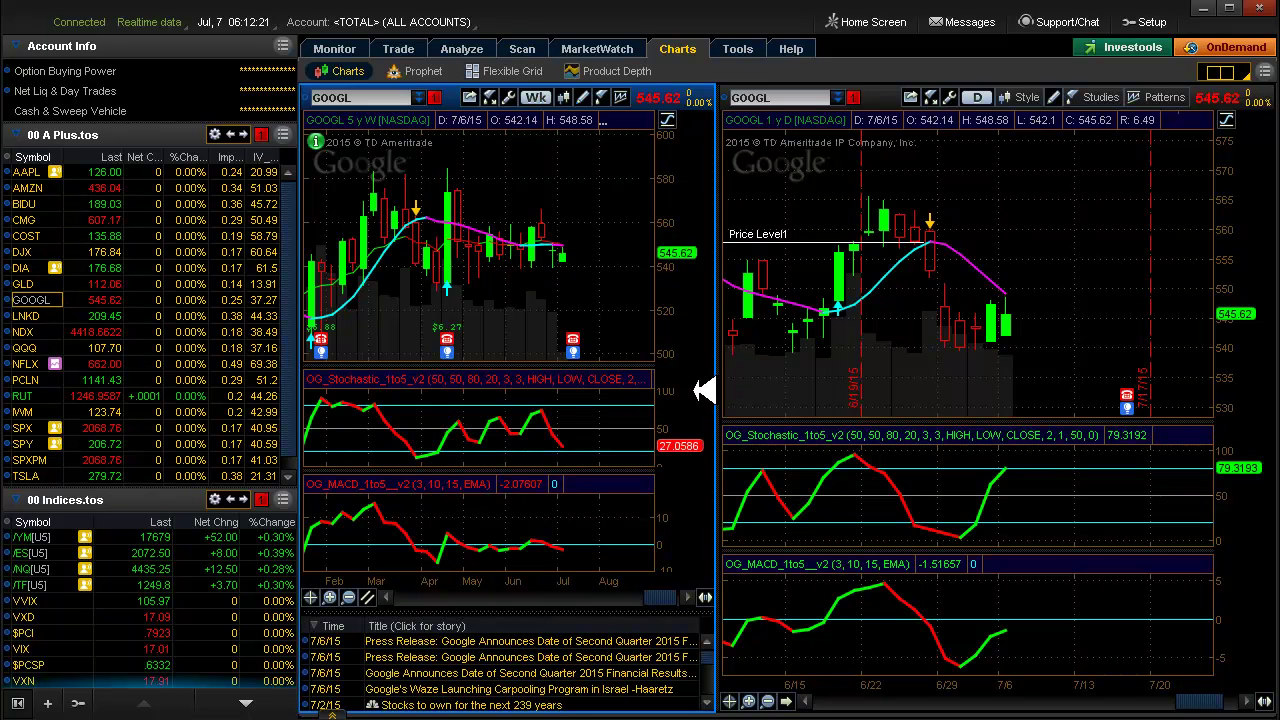
{"action": "key", "text": "Down"}
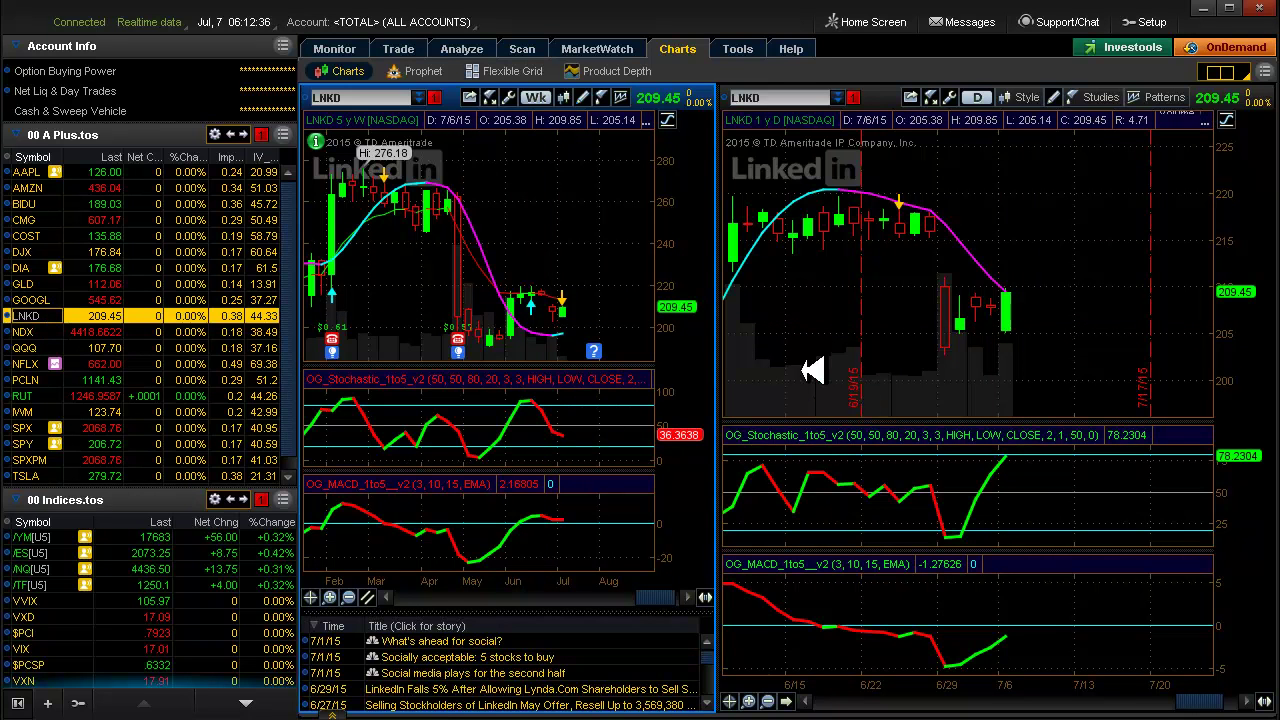
{"action": "key", "text": "Down"}
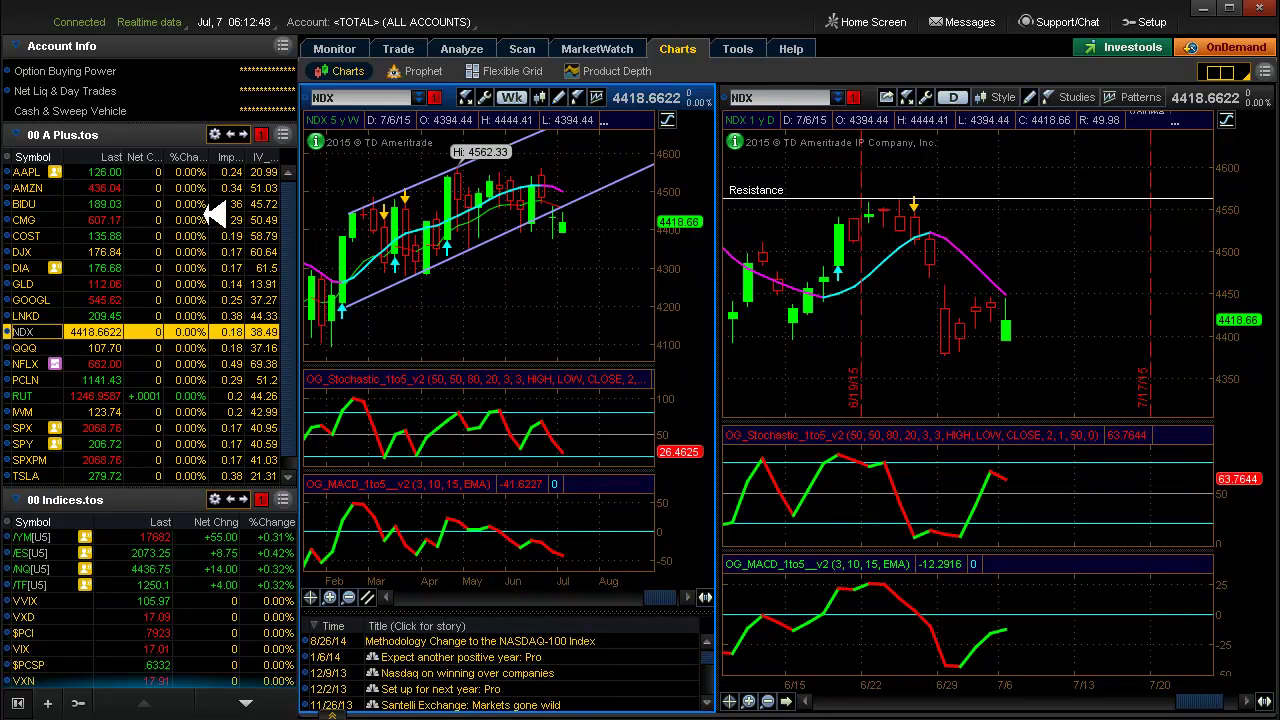
{"action": "key", "text": "Down"}
{"action": "key", "text": "Down"}
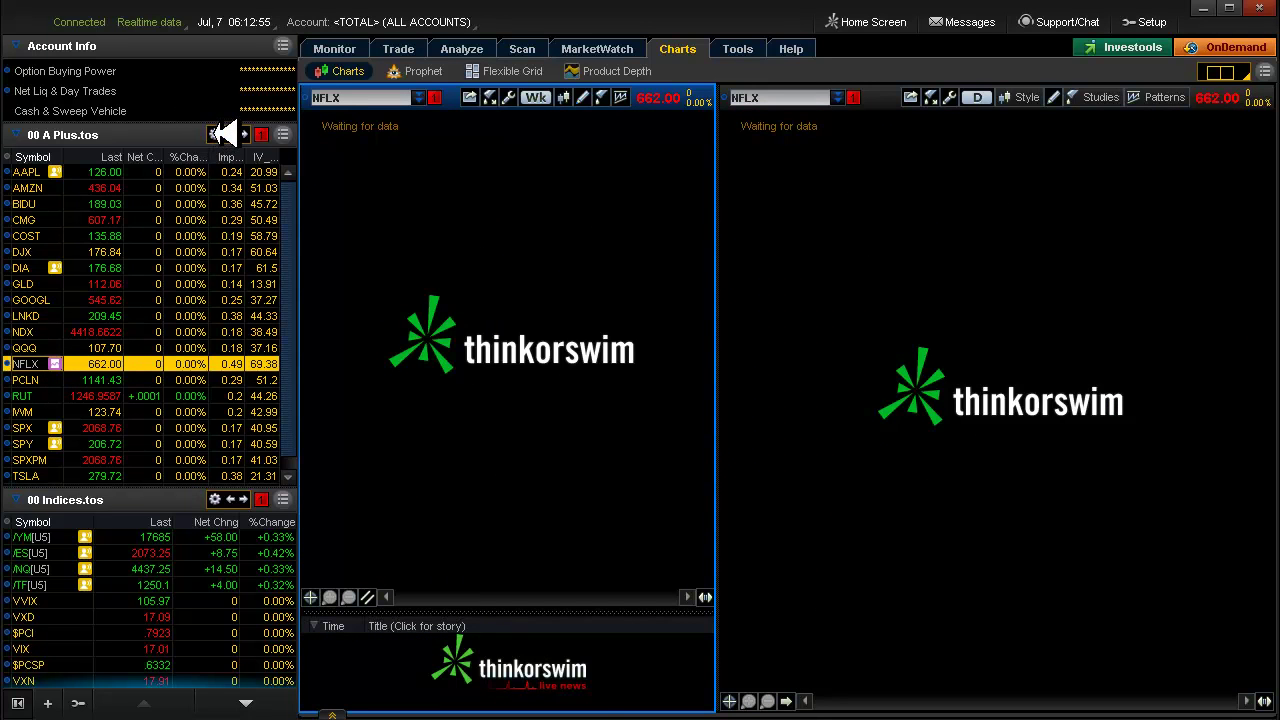
Bring up the PCLN charts, remove NFLX from the 00 A Plus.tos watch list and save the list
{"action": "key", "text": "Down"}
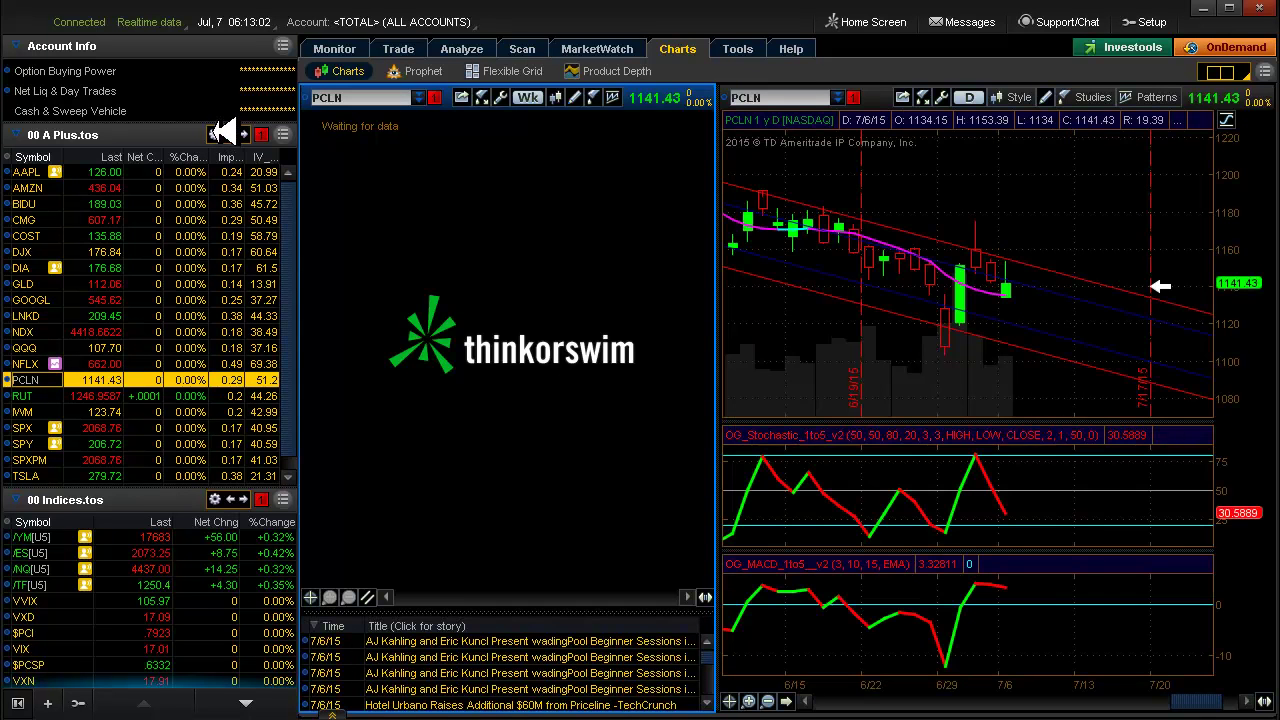
{"action": "left_click", "coordinate": [220, 134]}
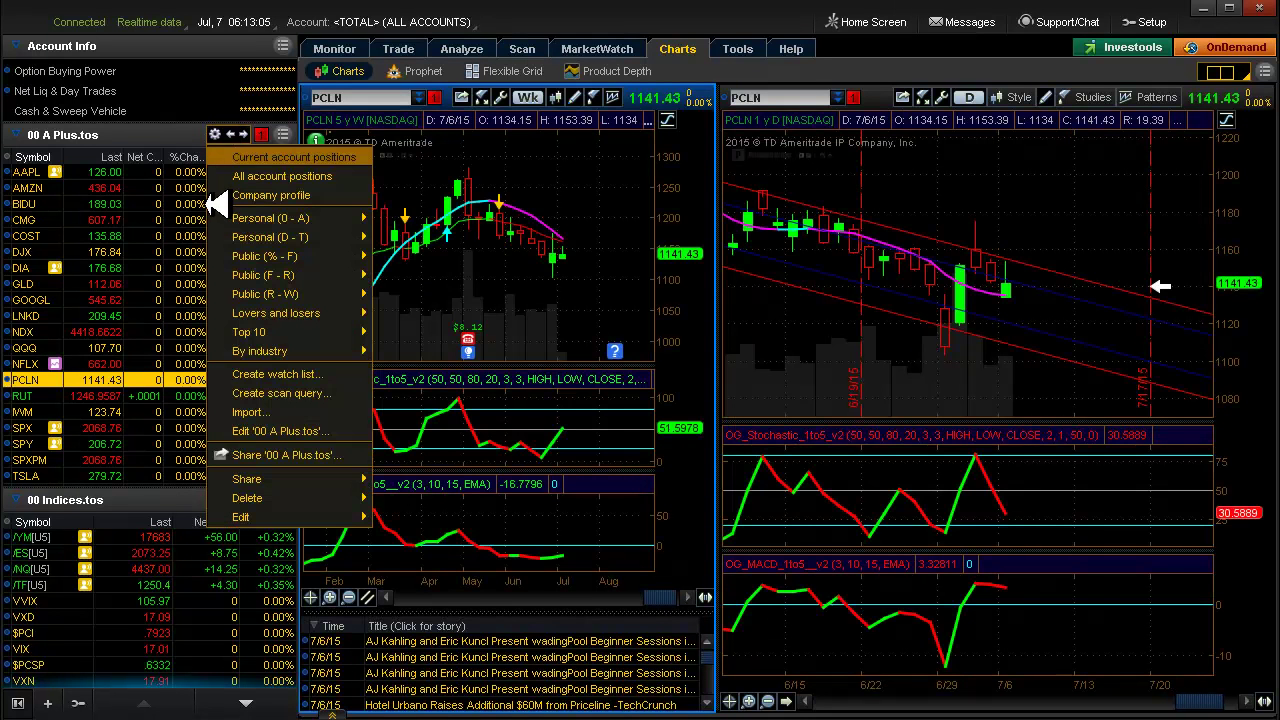
{"action": "left_click", "coordinate": [280, 430]}
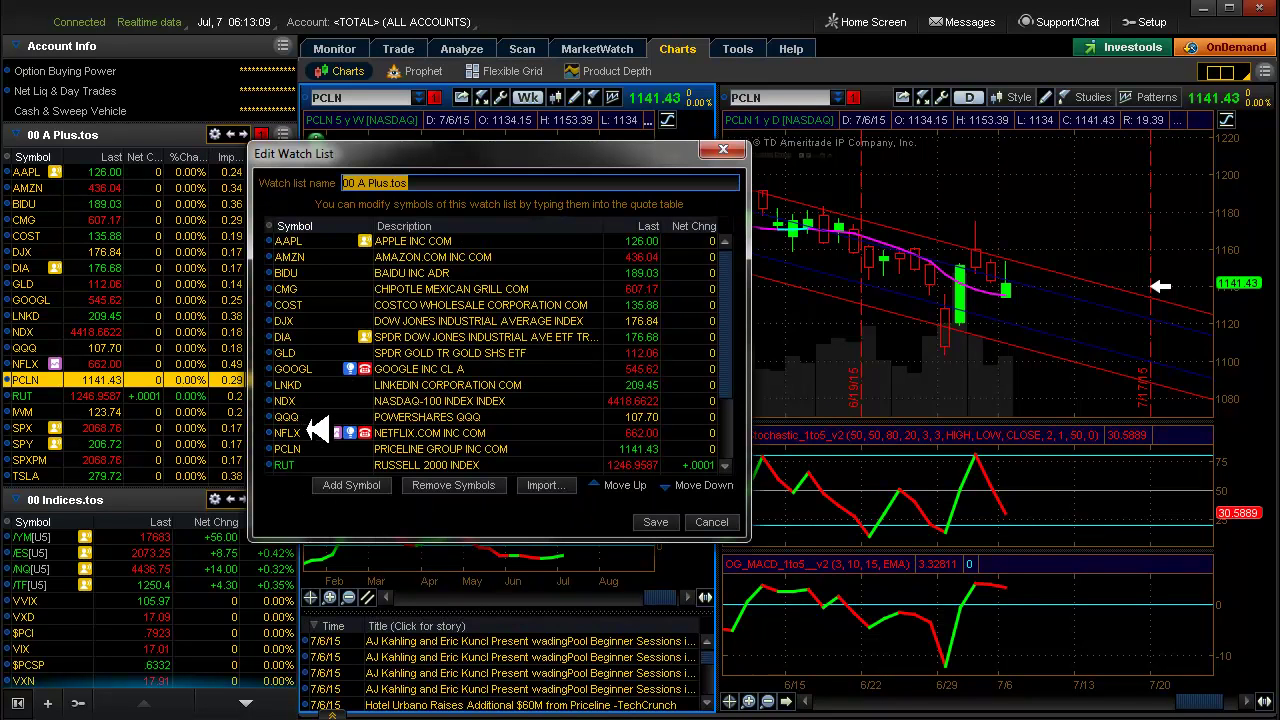
{"action": "left_click", "coordinate": [315, 433]}
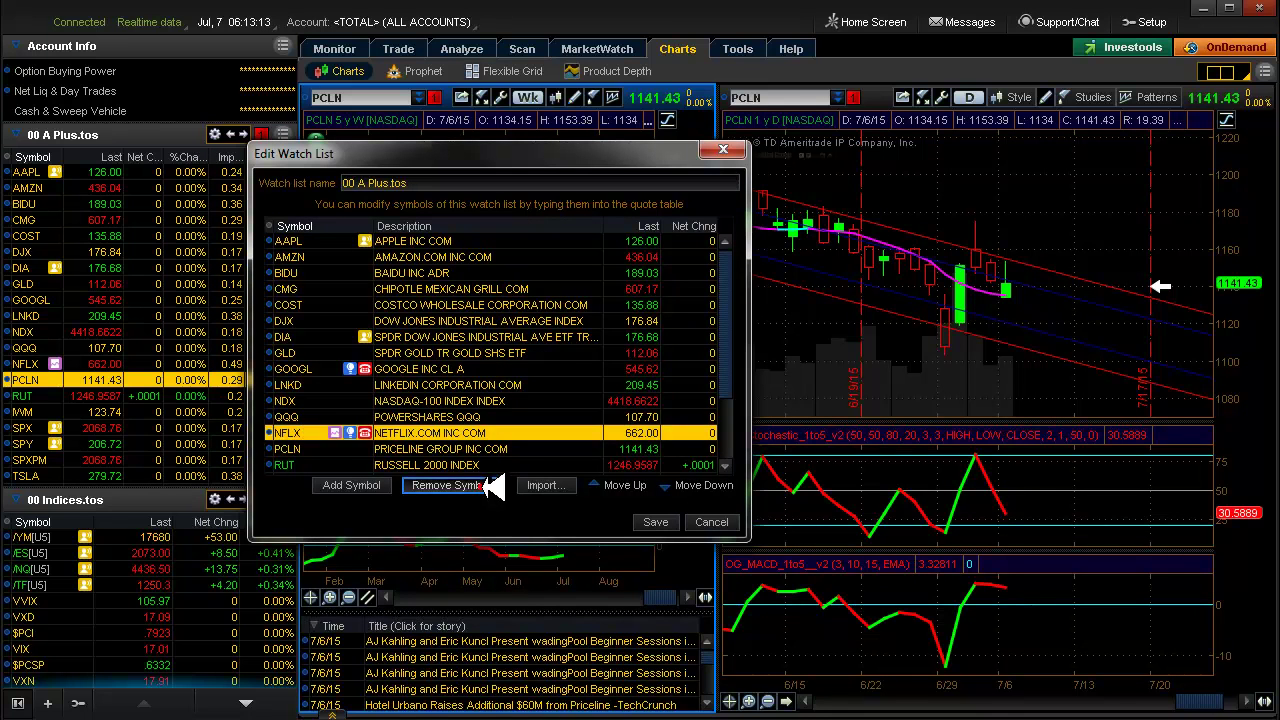
{"action": "left_click", "coordinate": [493, 485]}
{"action": "left_click", "coordinate": [652, 522]}
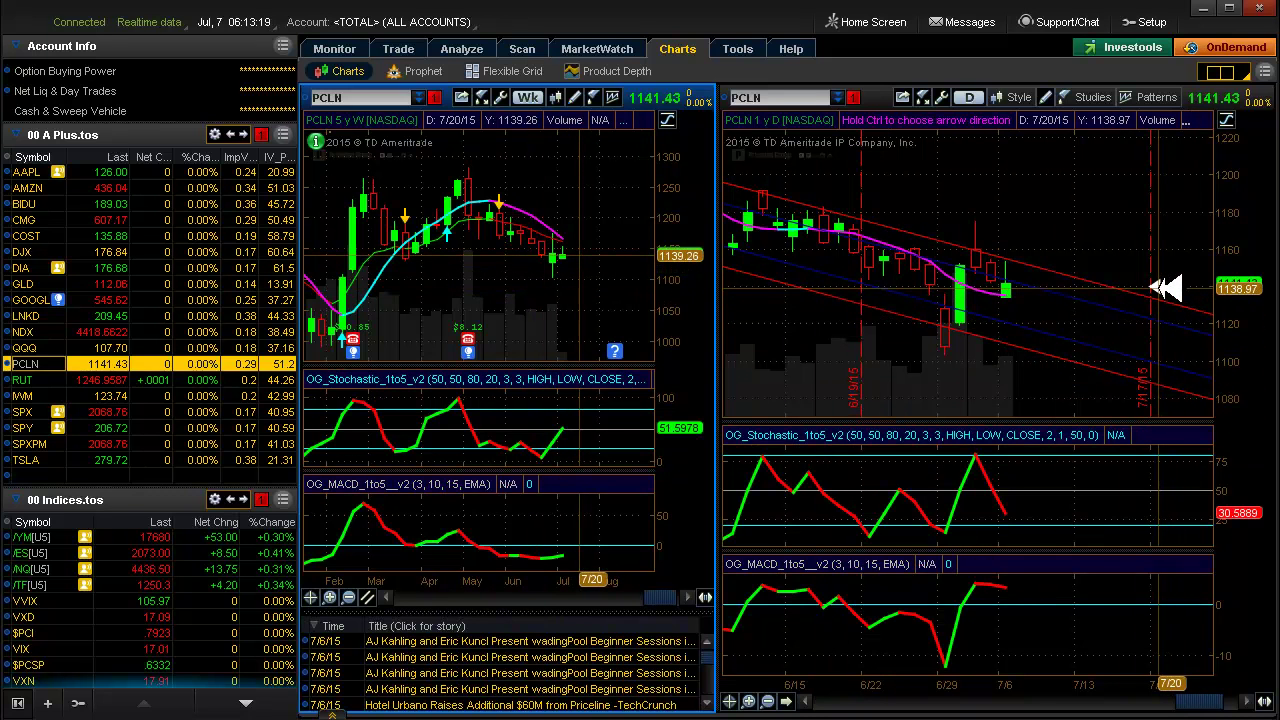
Examine the PCLN daily chart, and move on to the RUT charts to check price against the weekly channel
{"action": "mouse_move", "coordinate": [1165, 288]}
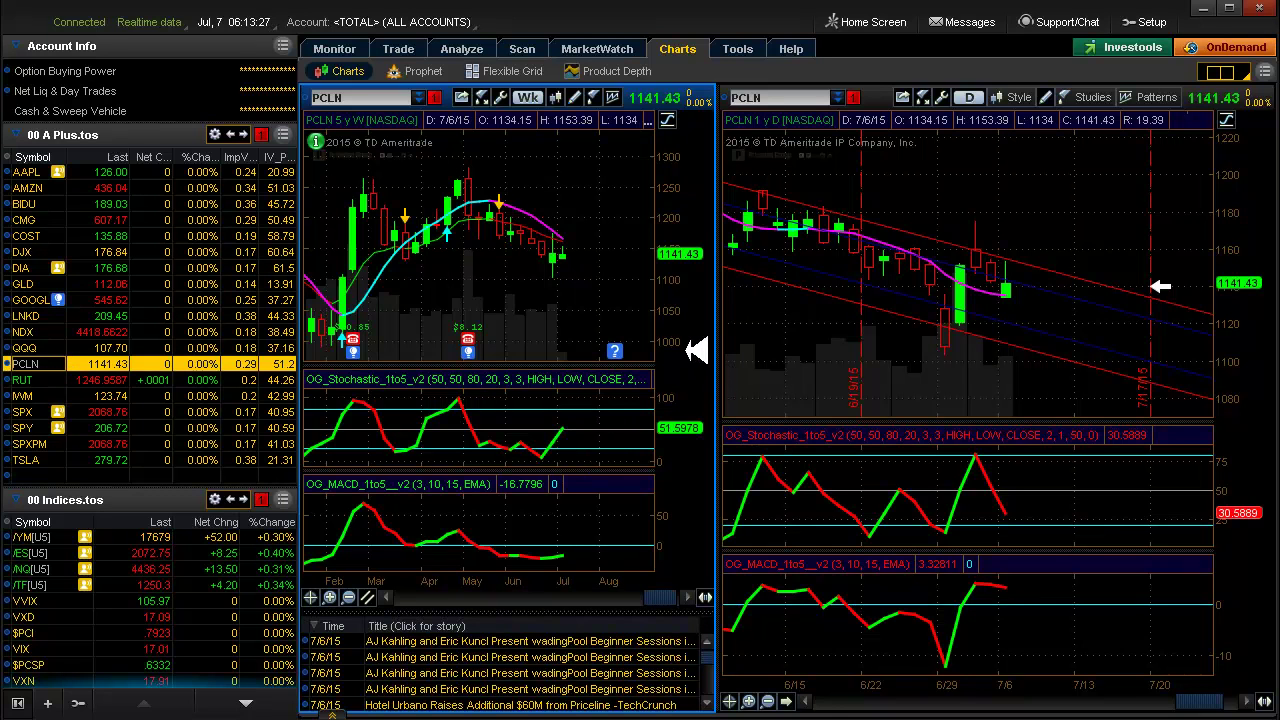
{"action": "key", "text": "Down"}
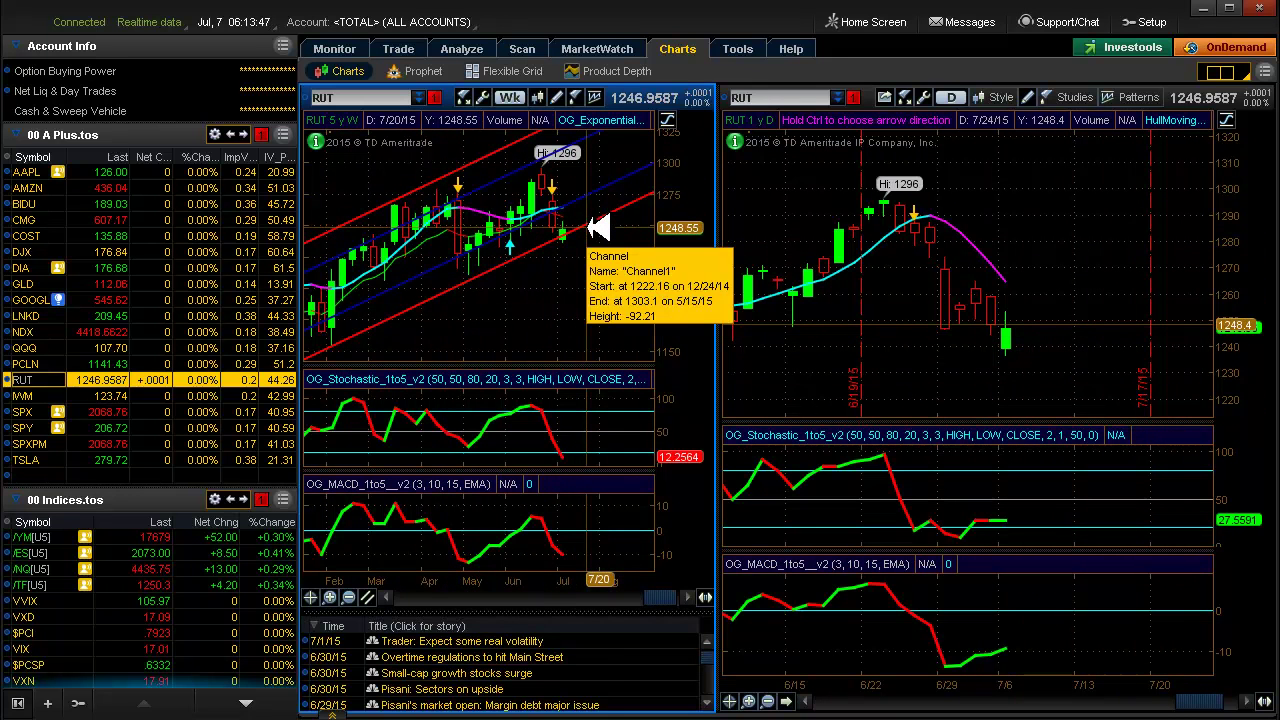
{"action": "mouse_move", "coordinate": [606, 213]}
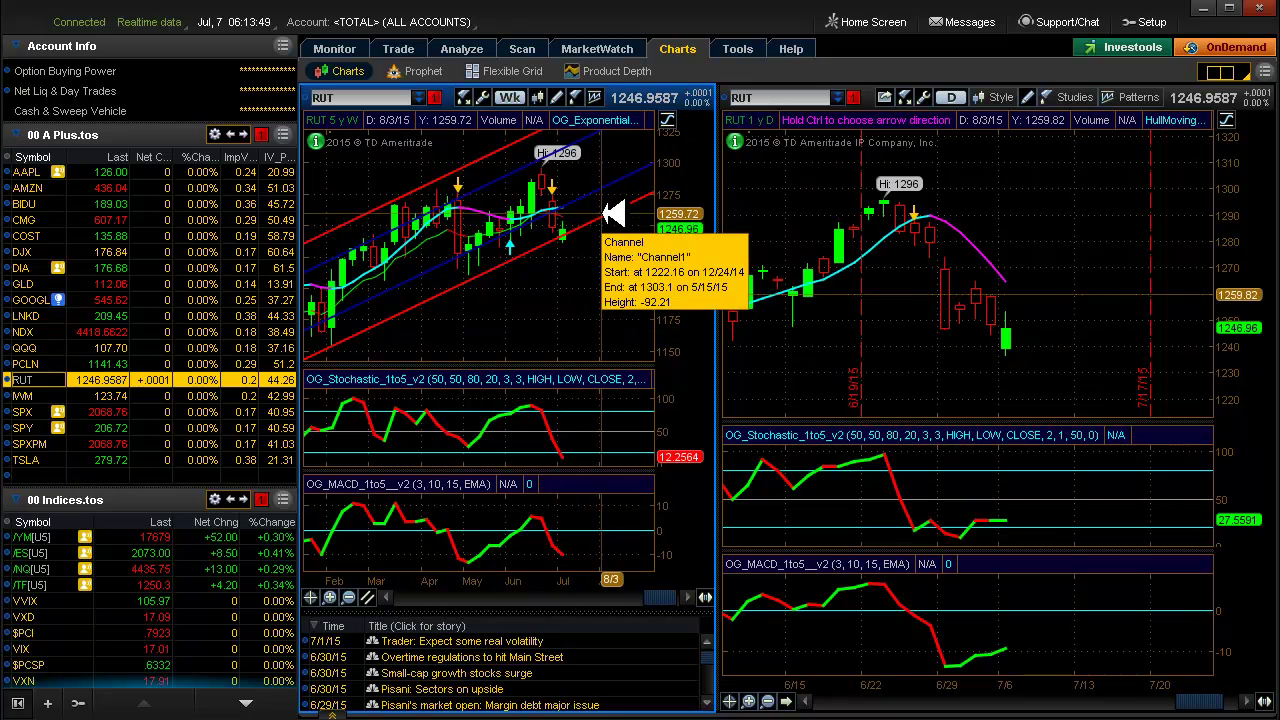